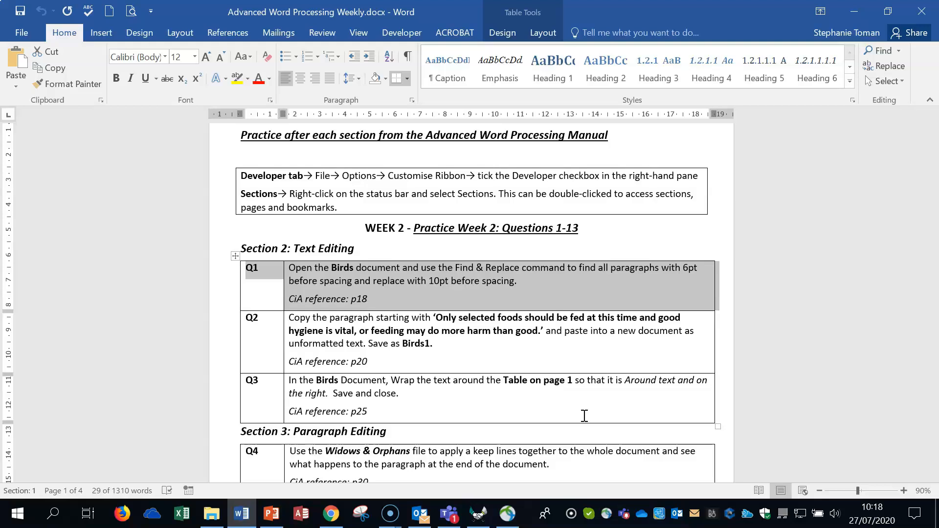
Open Birds.docx from the Weekly Revision Workfiles folder and bring up Find and Replace with its extended search options
{"action": "left_click", "coordinate": [854, 11]}
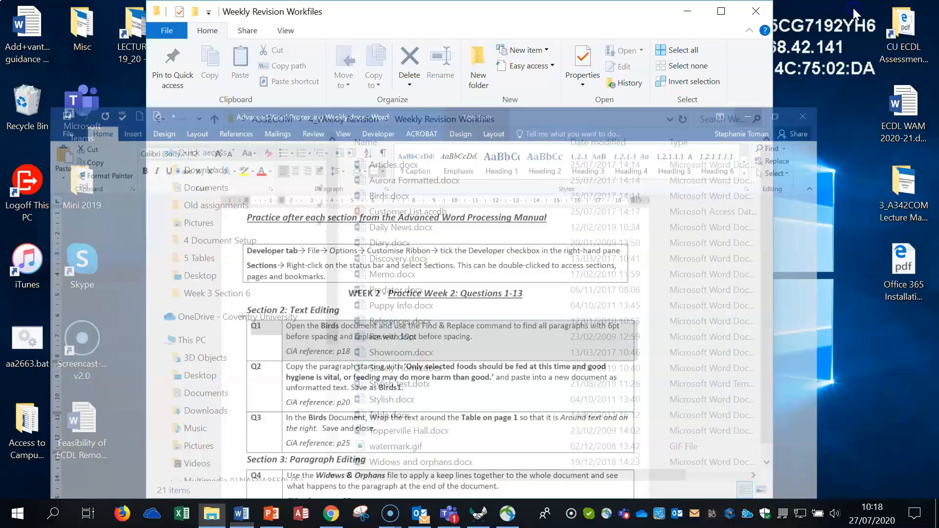
{"action": "double_click", "coordinate": [417, 196]}
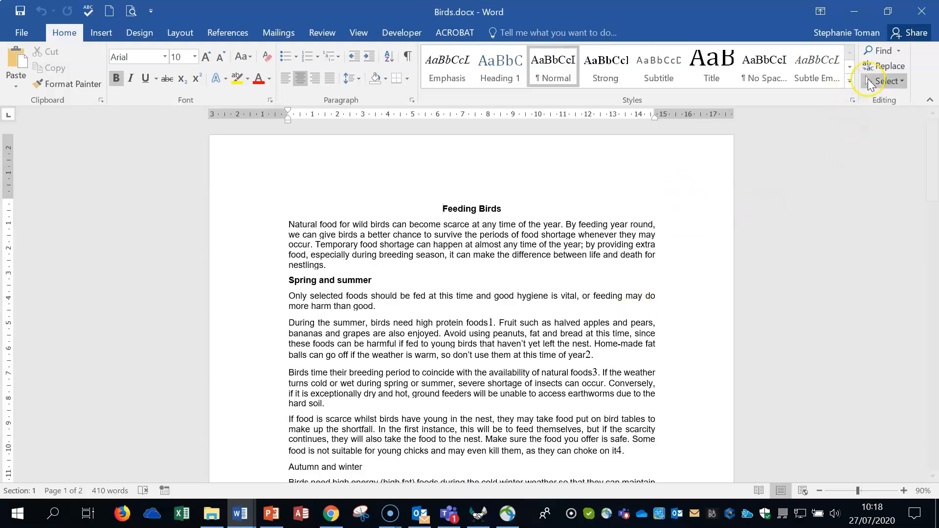
{"action": "left_click", "coordinate": [893, 69]}
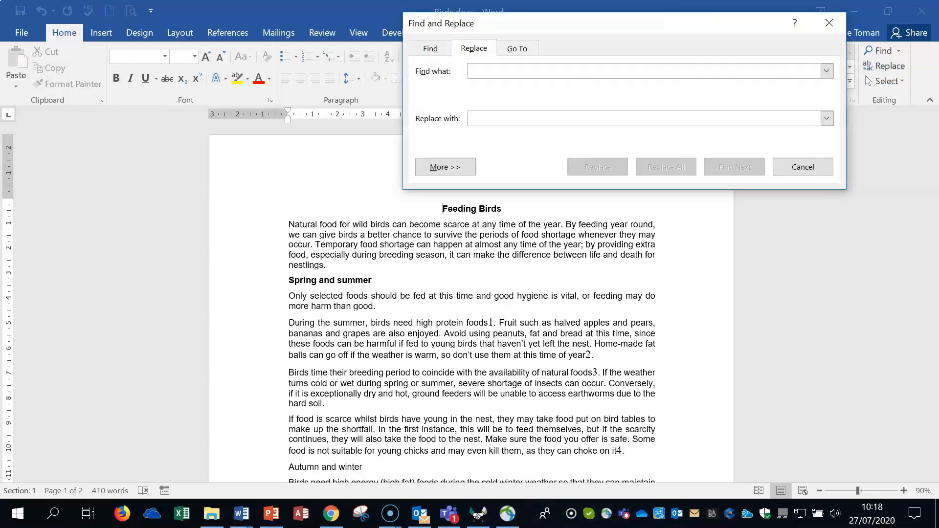
{"action": "left_click_drag", "start_coordinate": [654, 23], "coordinate": [511, 175]}
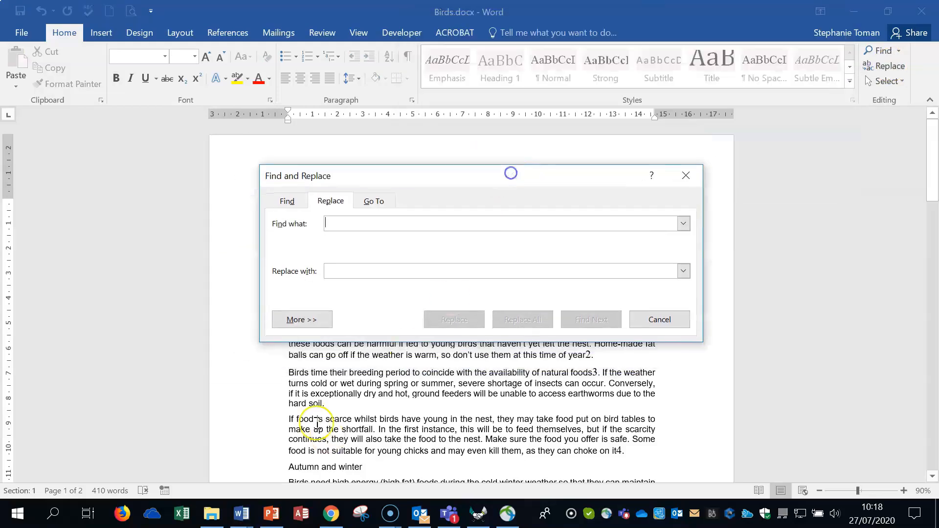
{"action": "left_click", "coordinate": [320, 325]}
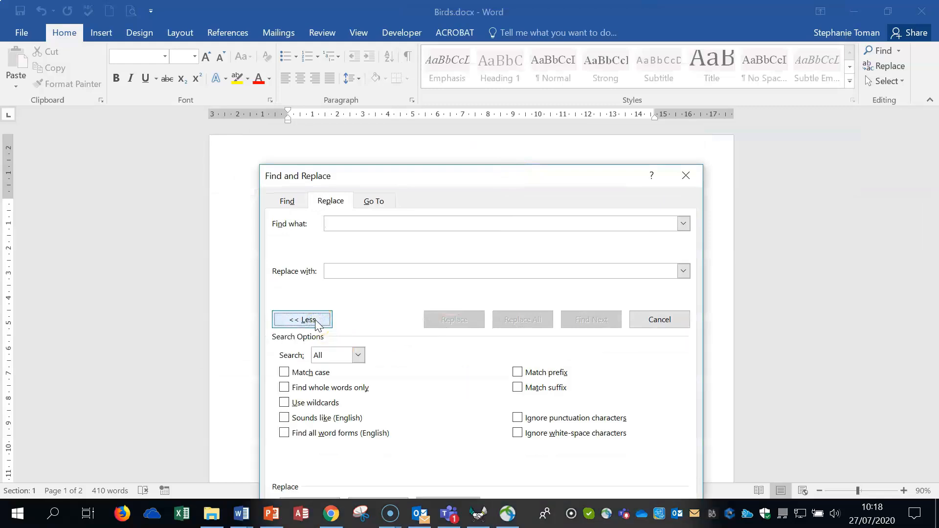
{"action": "left_click_drag", "start_coordinate": [484, 176], "coordinate": [619, 109]}
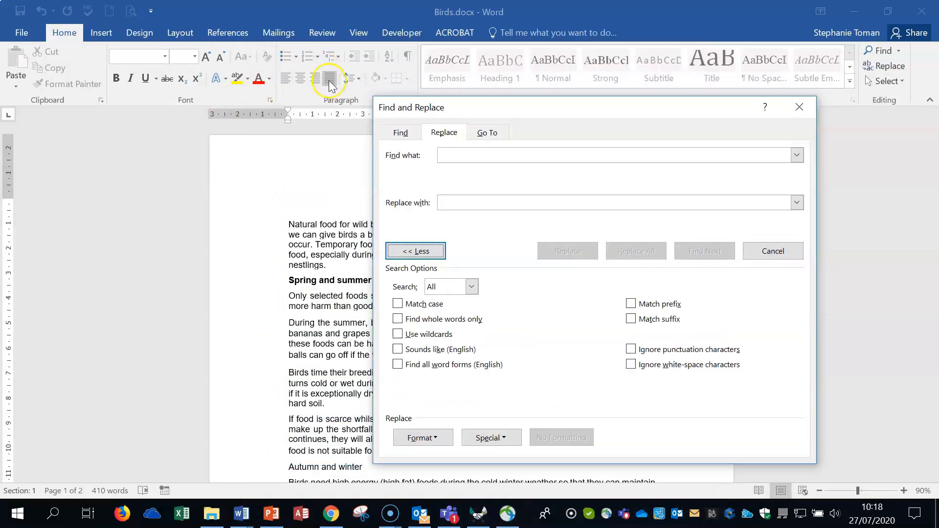
Set the search criterion to paragraph formatting with 6 pt spacing before, leaving the search text empty
{"action": "left_click", "coordinate": [450, 156]}
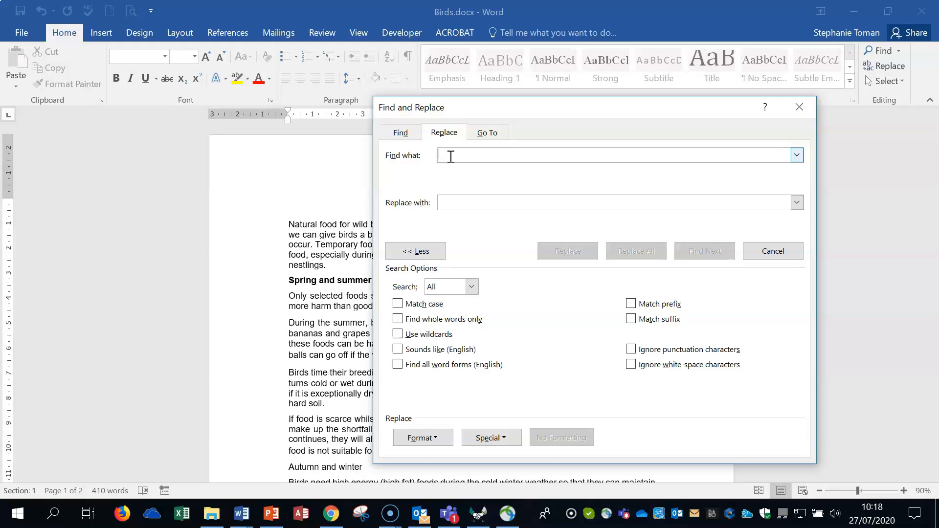
{"action": "left_click", "coordinate": [421, 438]}
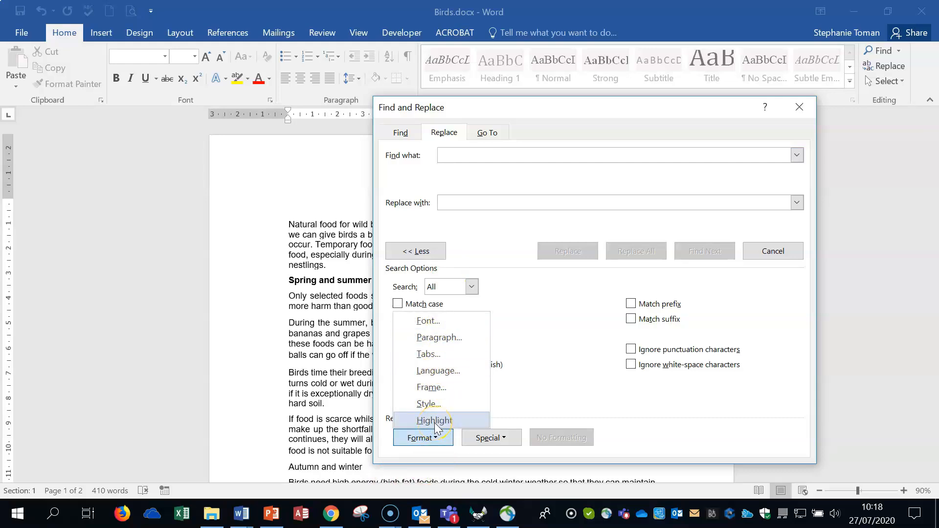
{"action": "left_click", "coordinate": [445, 338]}
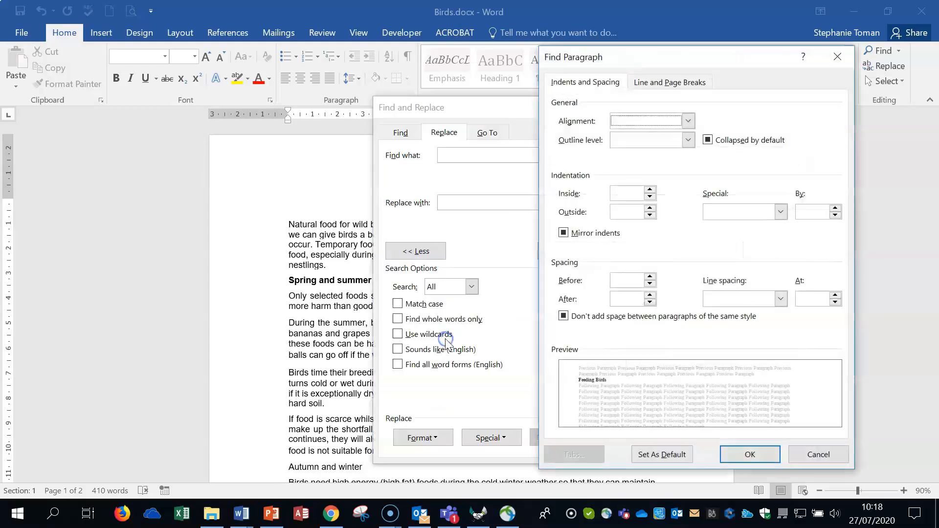
{"action": "left_click", "coordinate": [650, 276]}
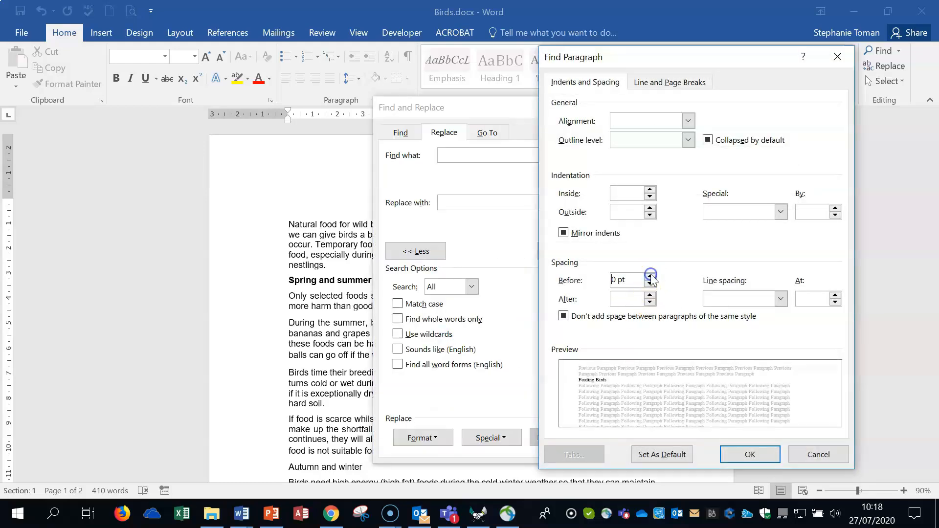
{"action": "left_click", "coordinate": [650, 277]}
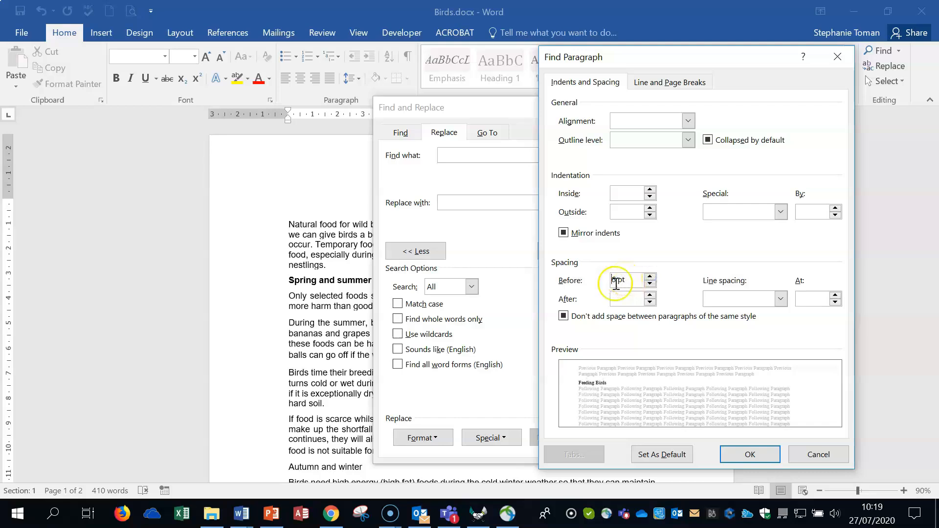
{"action": "left_click", "coordinate": [768, 454]}
Set the replacement criterion to paragraph formatting with 10 pt spacing before, leaving the replacement text empty
{"action": "left_click", "coordinate": [456, 203]}
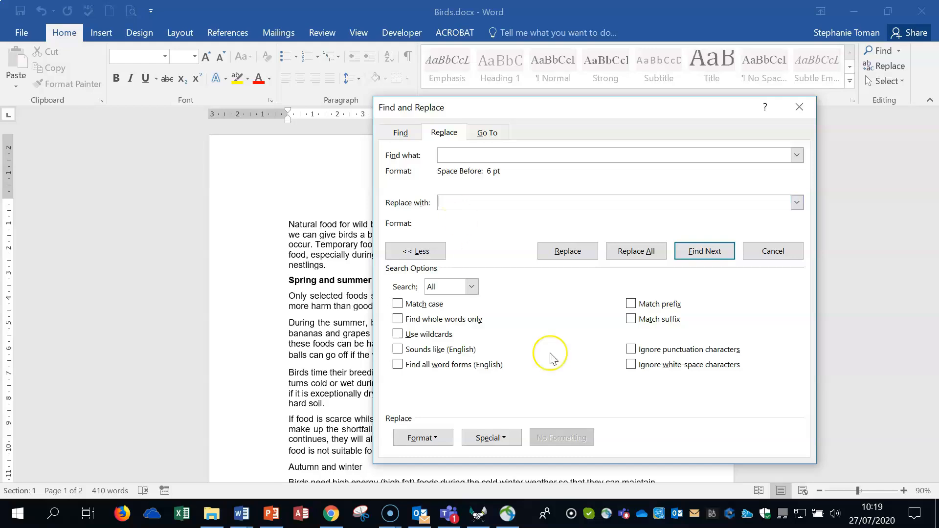
{"action": "left_click", "coordinate": [430, 439]}
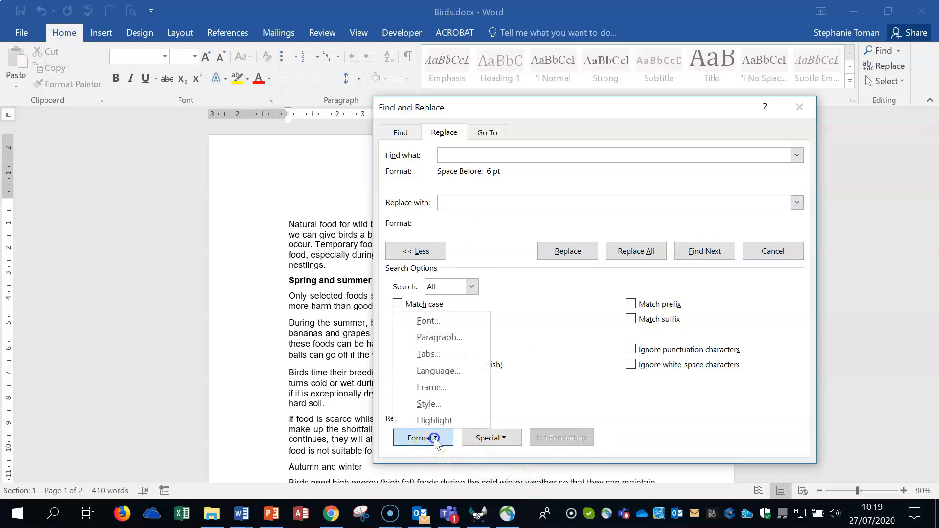
{"action": "left_click", "coordinate": [438, 338]}
{"action": "left_click", "coordinate": [649, 276]}
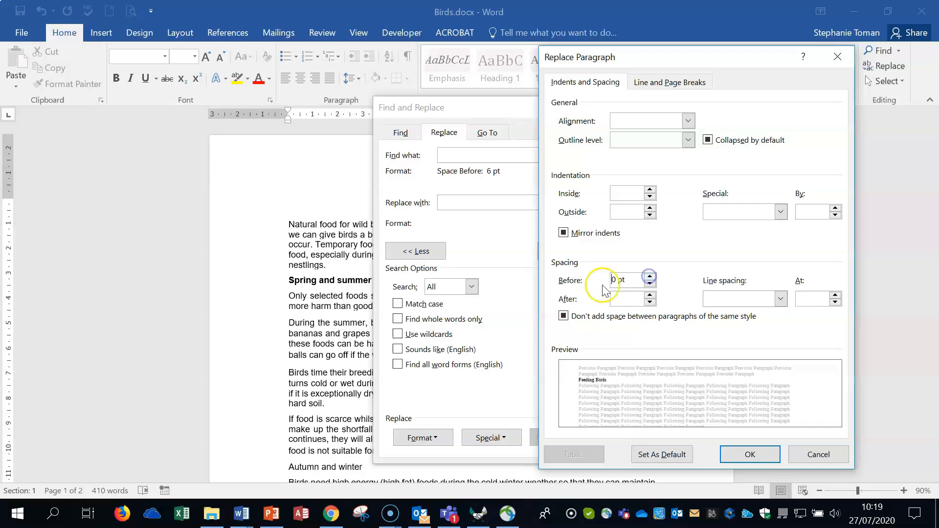
{"action": "left_click", "coordinate": [622, 277]}
{"action": "left_click", "coordinate": [611, 278]}
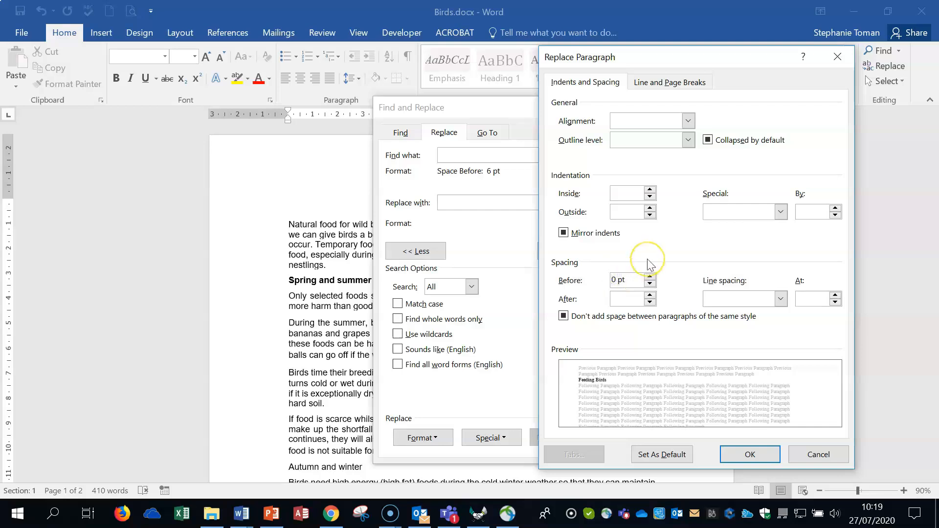
{"action": "type", "text": "1"}
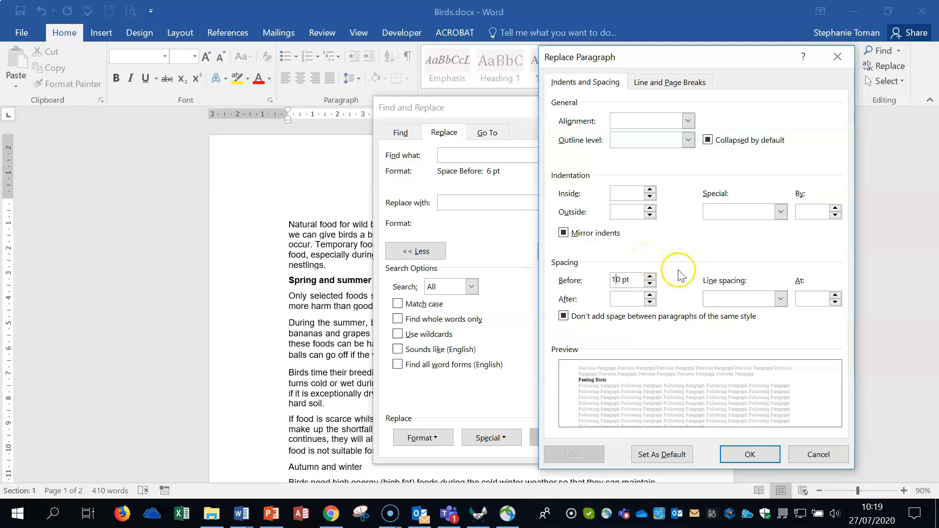
{"action": "left_click", "coordinate": [750, 454]}
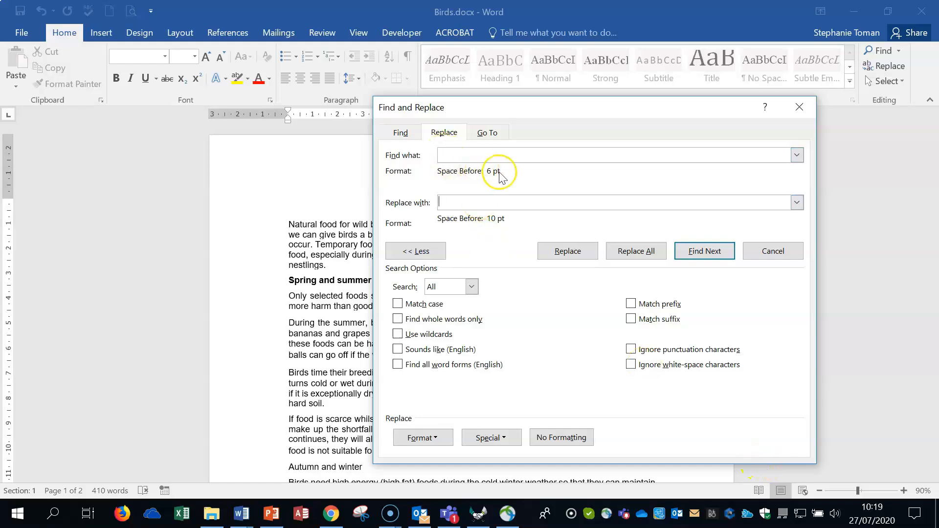
Replace all matching paragraph spacing in the Birds document and close Find and Replace
{"action": "left_click", "coordinate": [633, 252]}
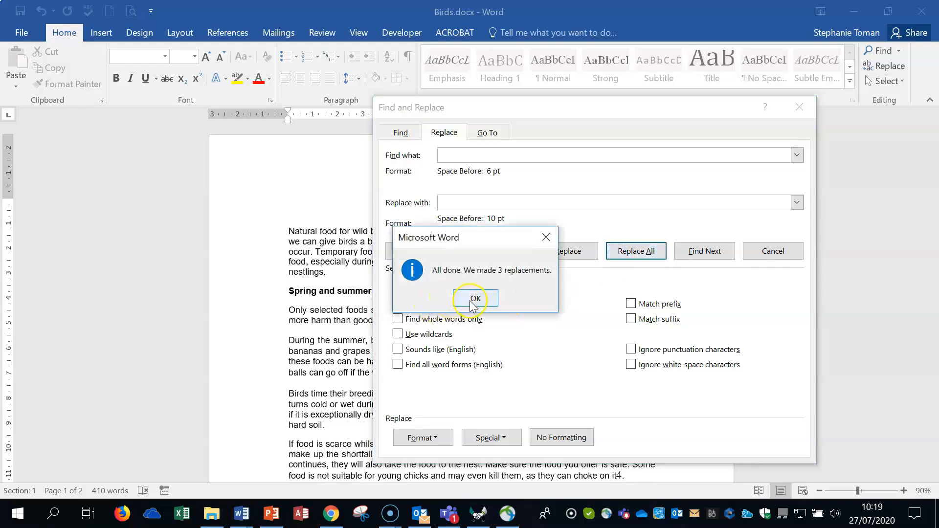
{"action": "left_click", "coordinate": [474, 300]}
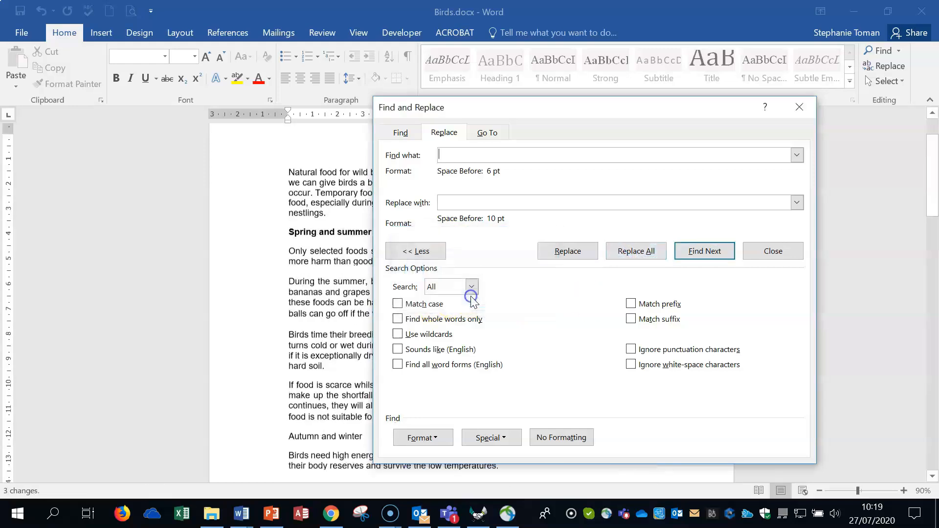
{"action": "left_click", "coordinate": [805, 101]}
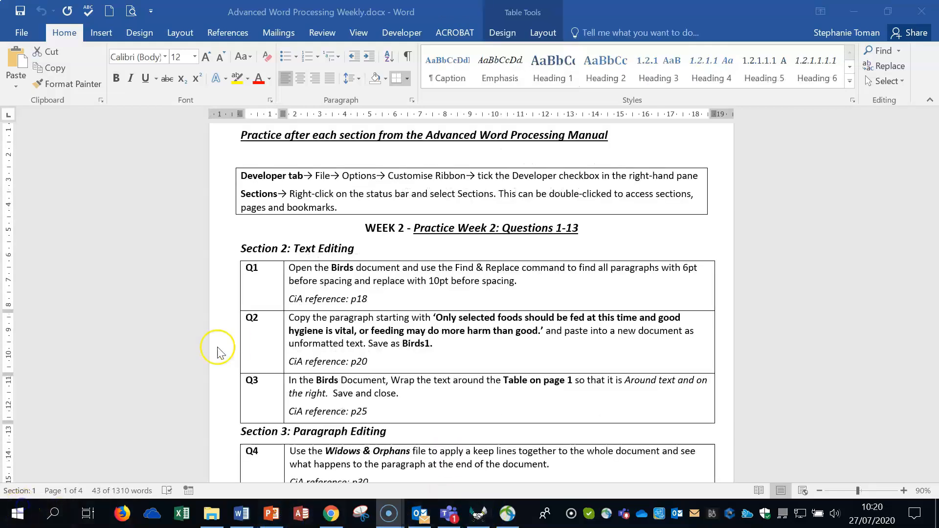
Highlight the Q2 row in the practice questions document and reopen Birds.docx from the workfiles folder
{"action": "left_click", "coordinate": [212, 348]}
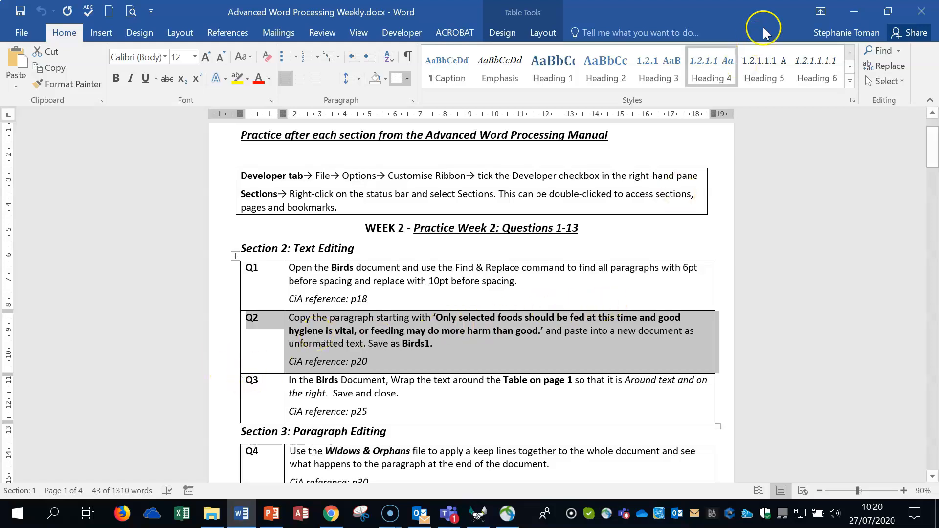
{"action": "left_click", "coordinate": [853, 11]}
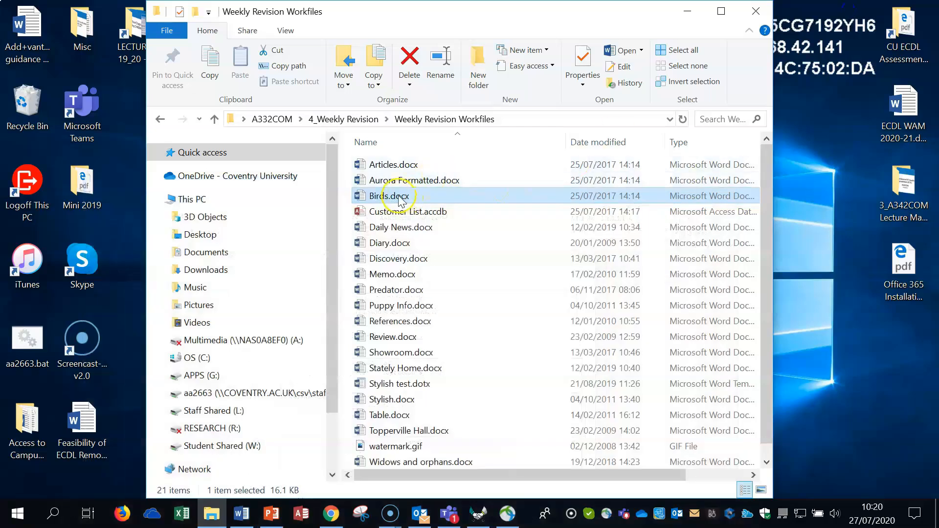
{"action": "key", "text": "alt+Tab"}
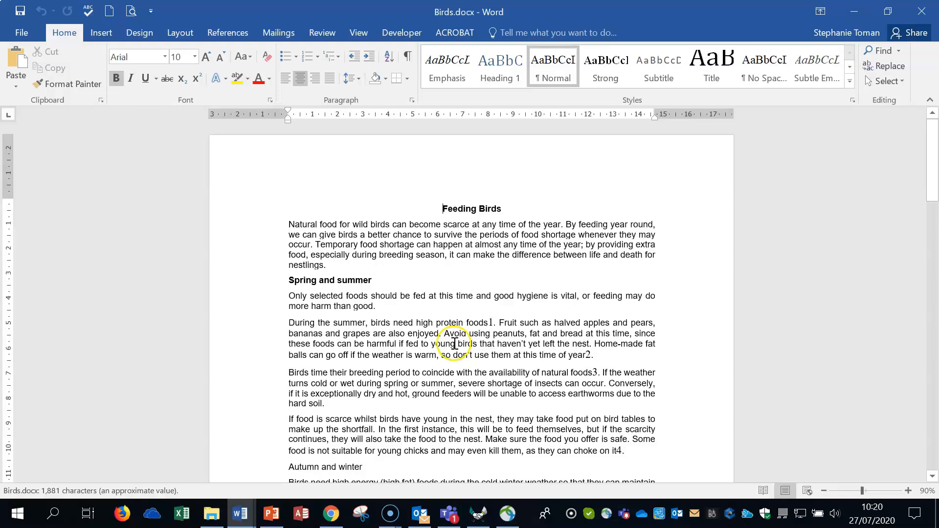
Copy the paragraph starting "Only selected foods should be fed at this time" and create a new blank document
{"action": "double_click", "coordinate": [256, 301]}
{"action": "key", "text": "ctrl+c"}
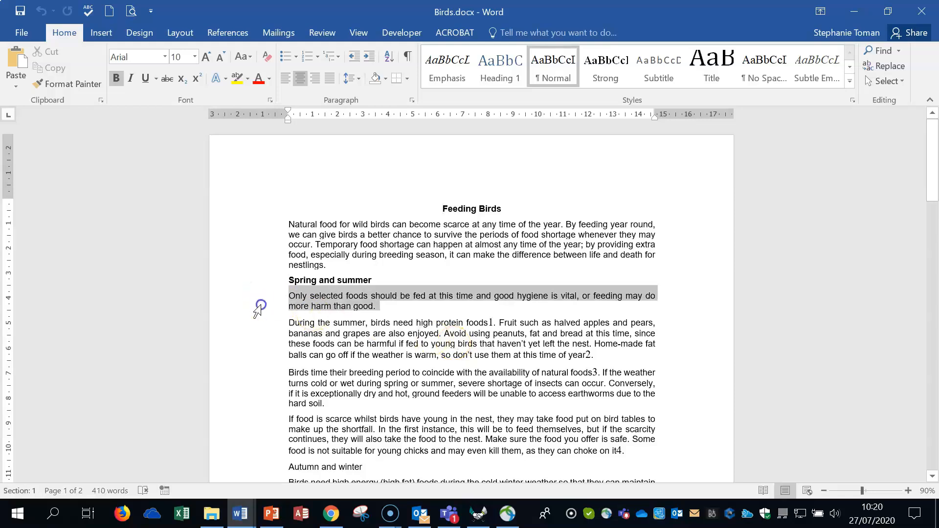
{"action": "right_click", "coordinate": [346, 303]}
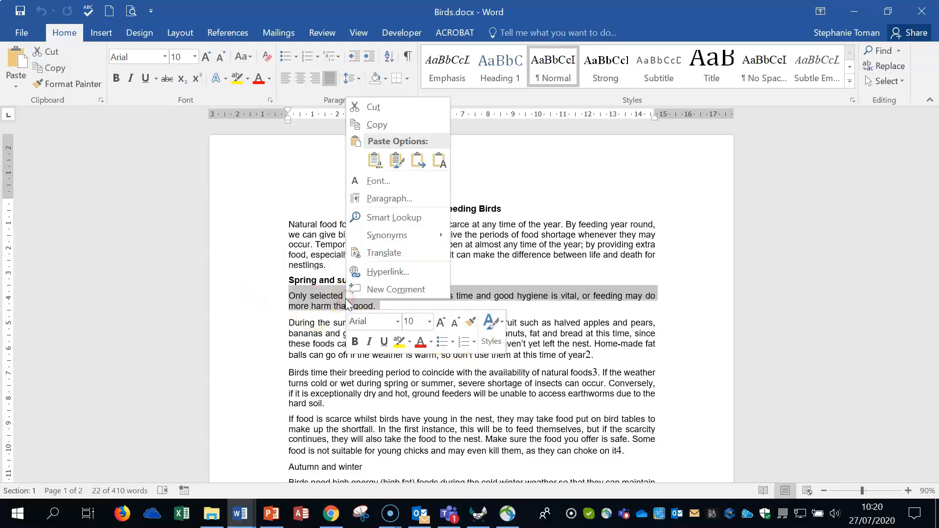
{"action": "left_click", "coordinate": [388, 125]}
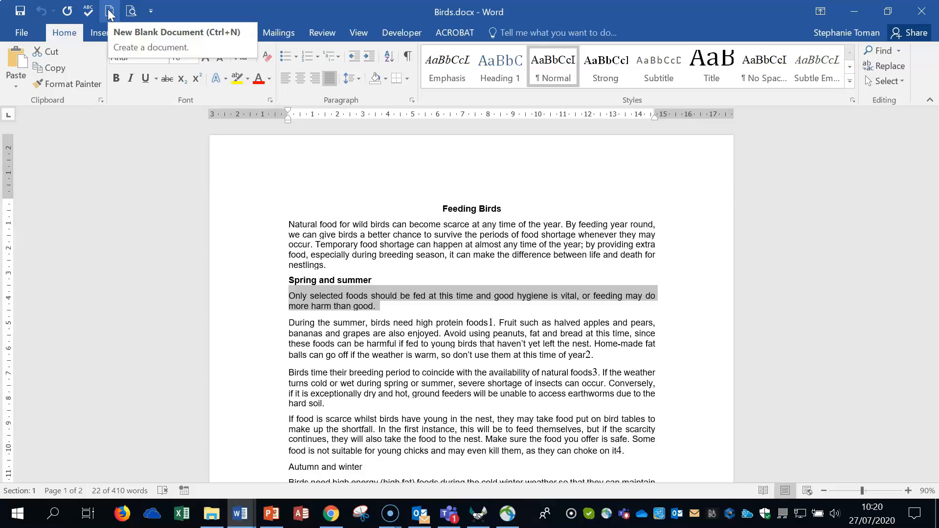
{"action": "left_click", "coordinate": [22, 33]}
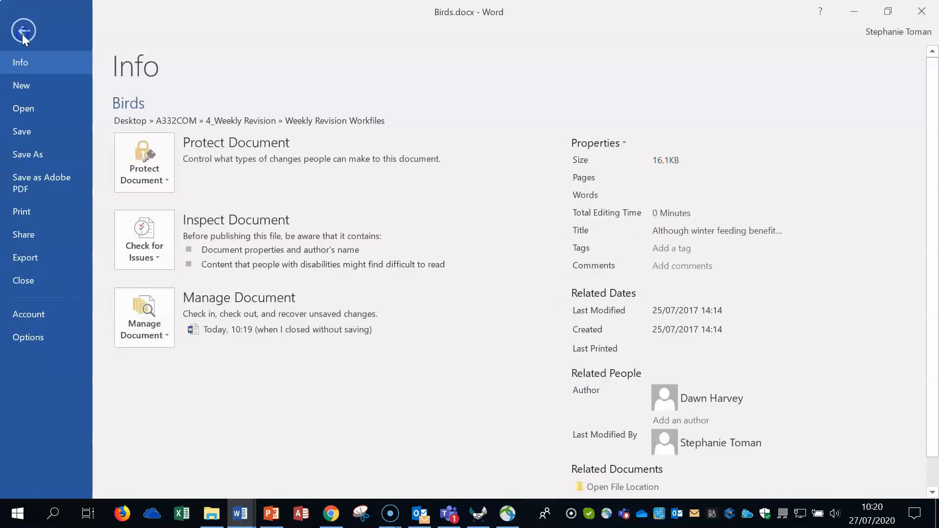
{"action": "left_click", "coordinate": [27, 85]}
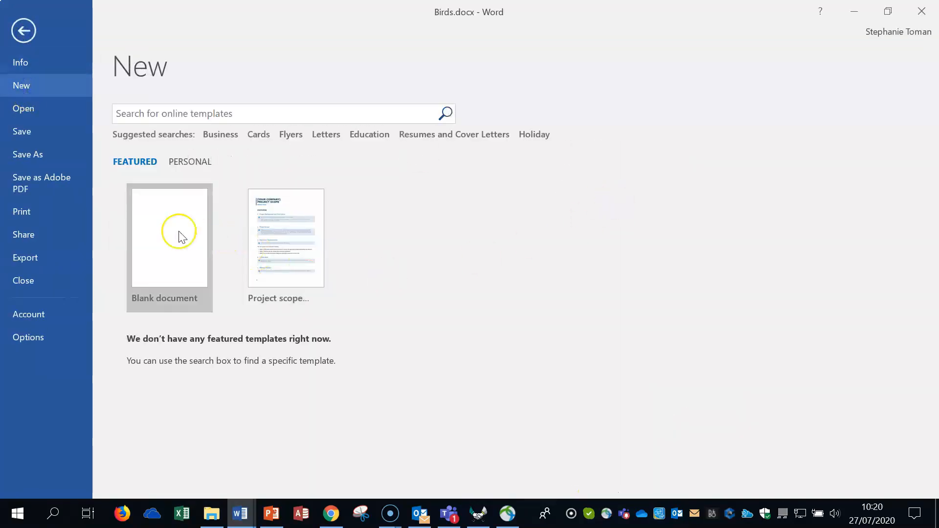
{"action": "left_click", "coordinate": [178, 234]}
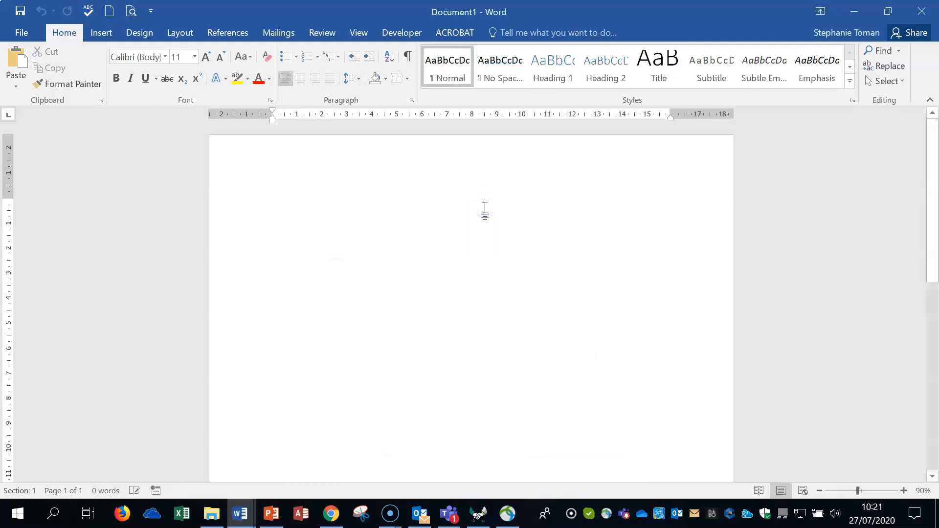
Paste the copied paragraph into the blank document as Unformatted Text using Paste Special
{"action": "left_click", "coordinate": [16, 82]}
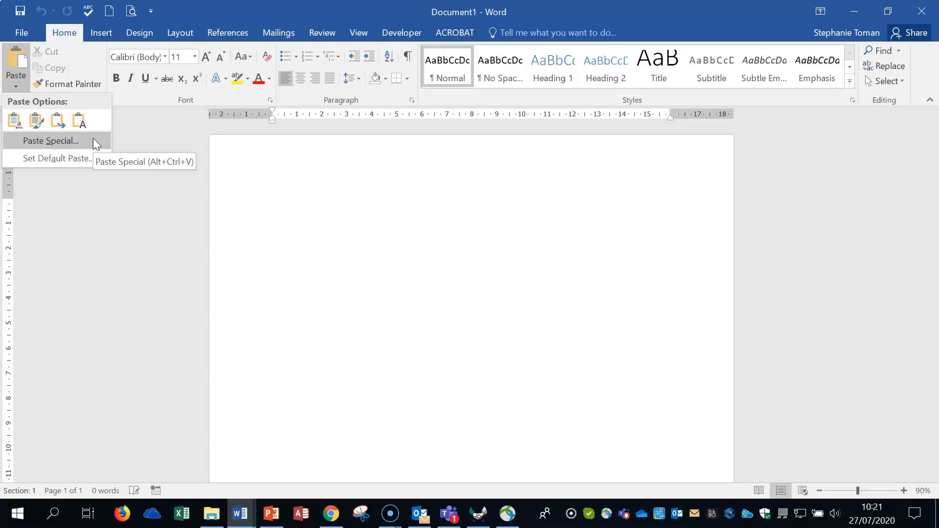
{"action": "left_click", "coordinate": [58, 143]}
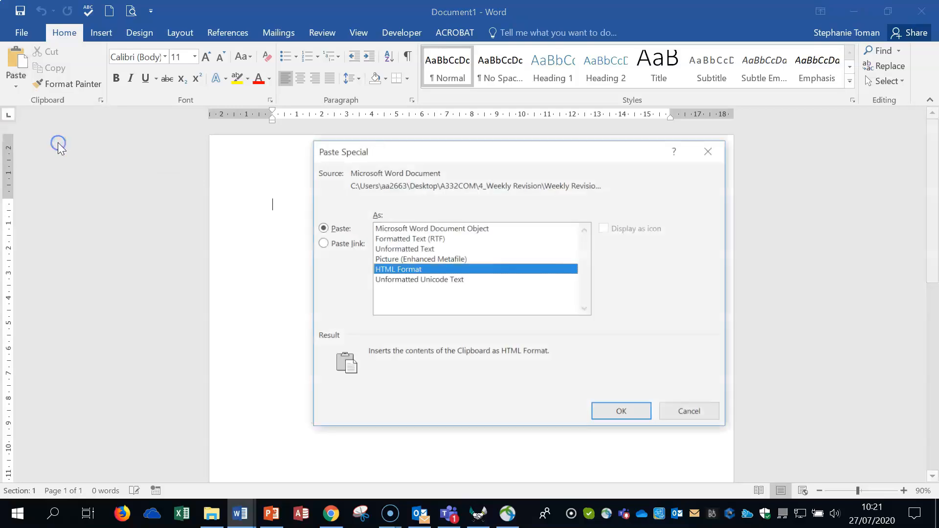
{"action": "left_click", "coordinate": [394, 248]}
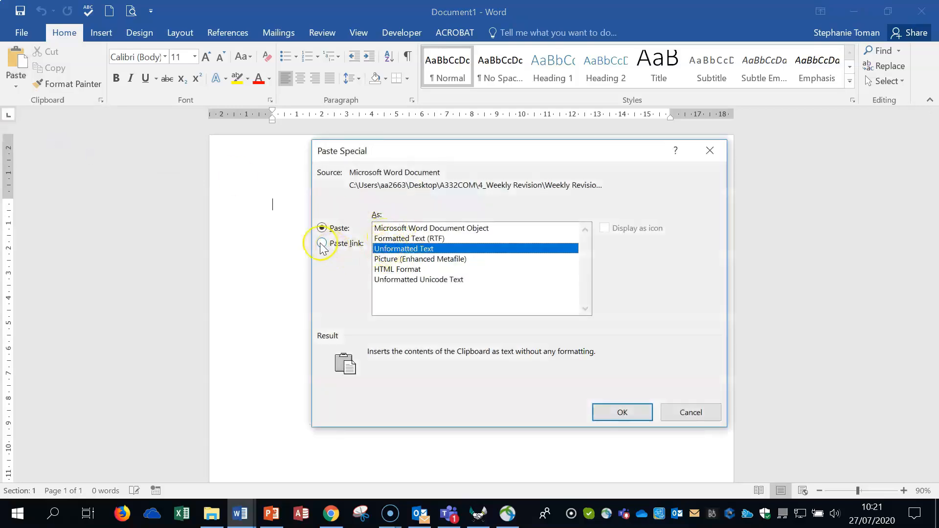
{"action": "left_click", "coordinate": [630, 412]}
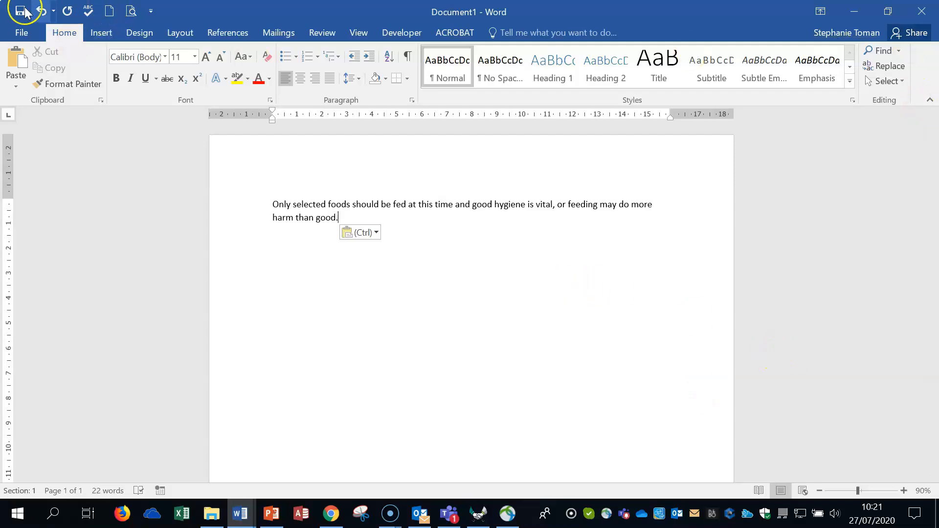
Enter Birds1 as the new document's file name in the Save As dialog and cancel the save
{"action": "left_click", "coordinate": [20, 32]}
{"action": "left_click", "coordinate": [20, 155]}
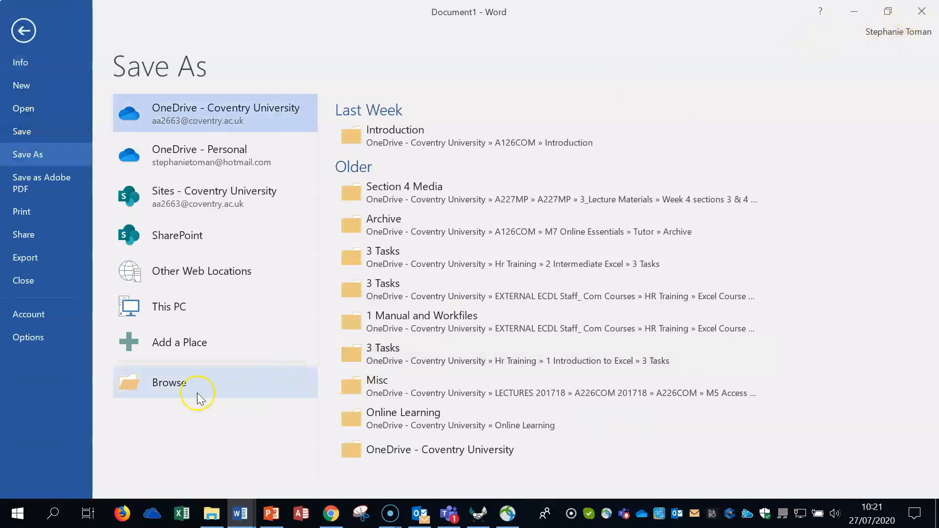
{"action": "left_click", "coordinate": [185, 385]}
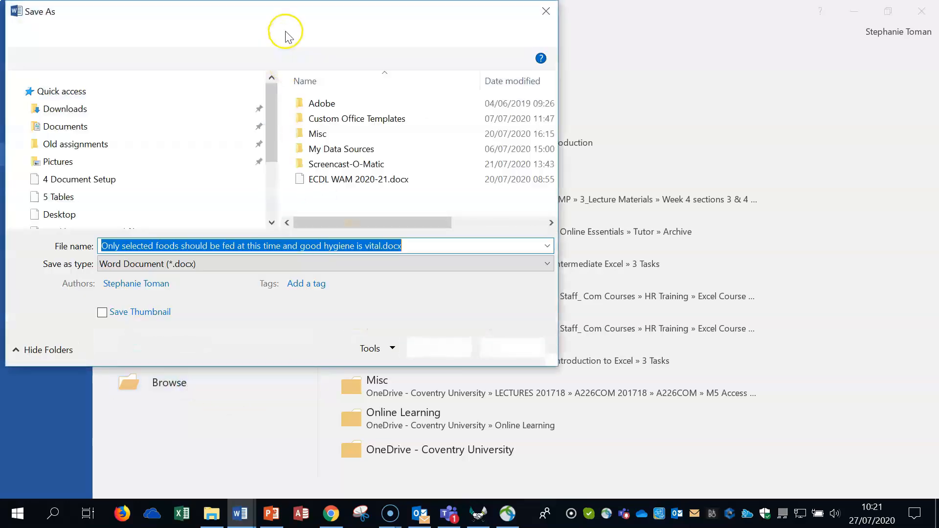
{"action": "mouse_move", "coordinate": [297, 9]}
{"action": "left_mouse_down"}
{"action": "mouse_move", "coordinate": [452, 98]}
{"action": "mouse_move", "coordinate": [460, 90]}
{"action": "left_mouse_up"}
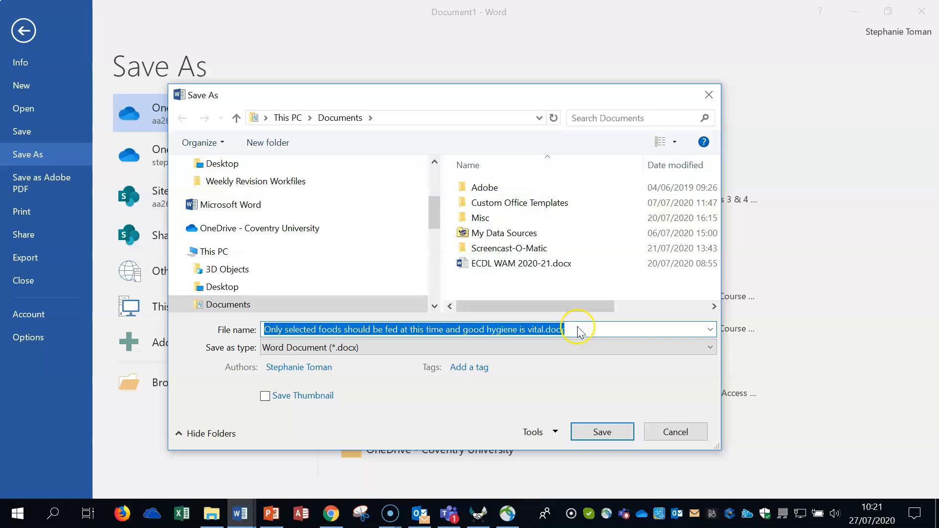
{"action": "left_click", "coordinate": [544, 329]}
{"action": "left_click_drag", "start_coordinate": [545, 330], "coordinate": [236, 348]}
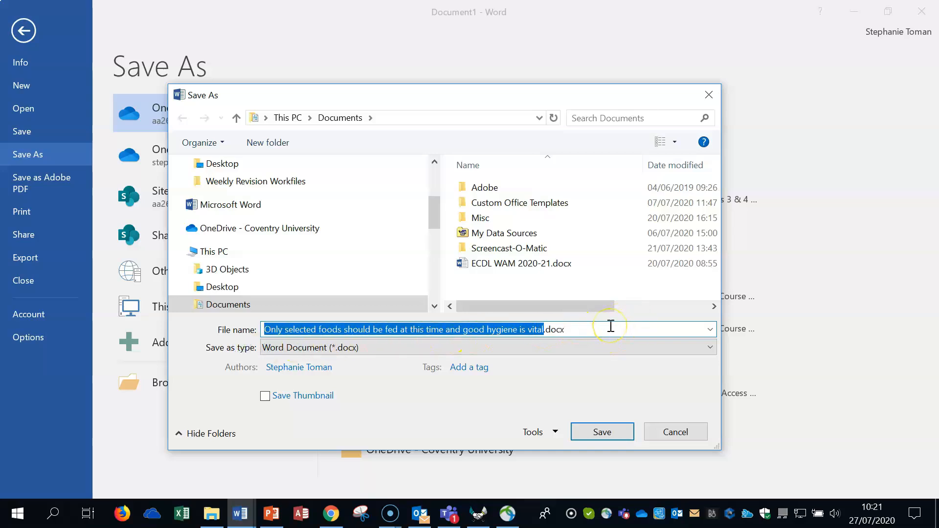
{"action": "type", "text": "Birds"}
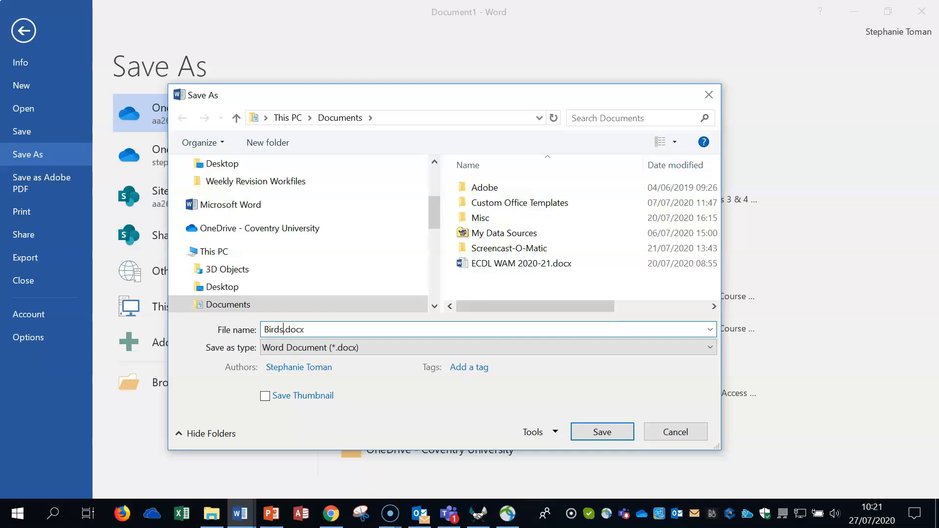
{"action": "type", "text": "1"}
{"action": "left_click", "coordinate": [674, 432]}
Close the new document without saving it and clear the paragraph selection in Birds.docx
{"action": "left_click", "coordinate": [921, 11]}
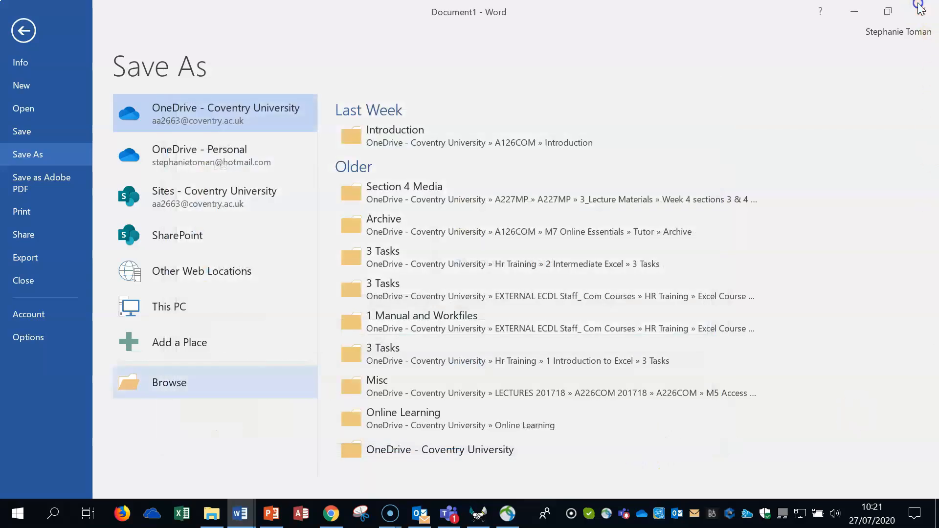
{"action": "left_click", "coordinate": [469, 286]}
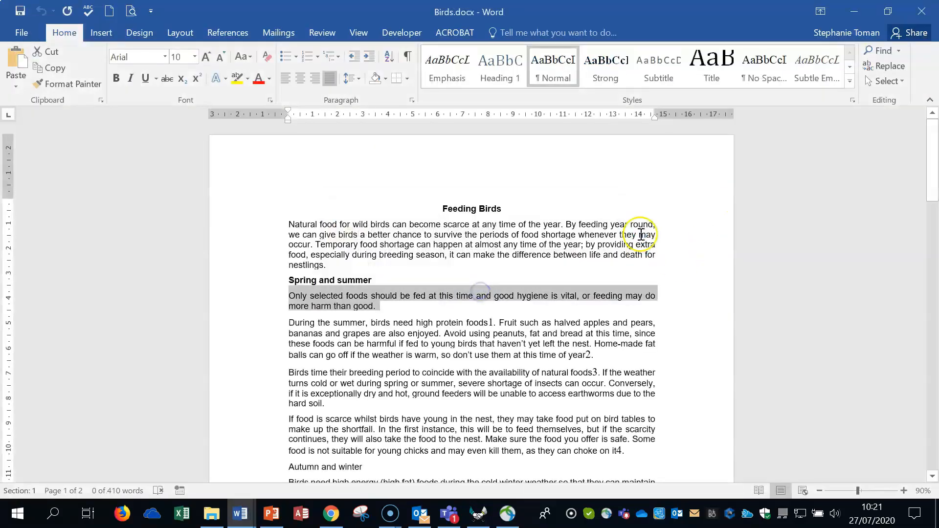
{"action": "left_click", "coordinate": [711, 363]}
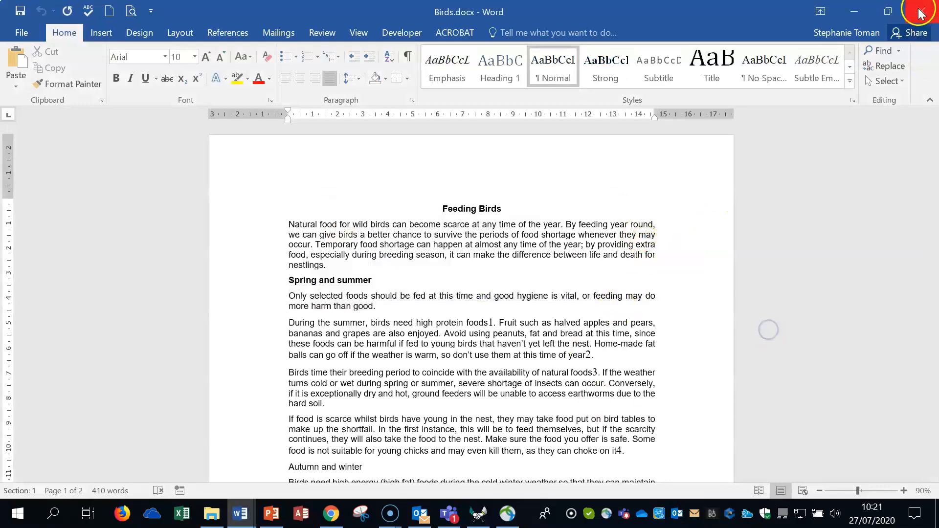
Return to the Advanced Word Processing Weekly document and highlight the Q3 row of the Section 2 table
{"action": "mouse_move", "coordinate": [240, 514]}
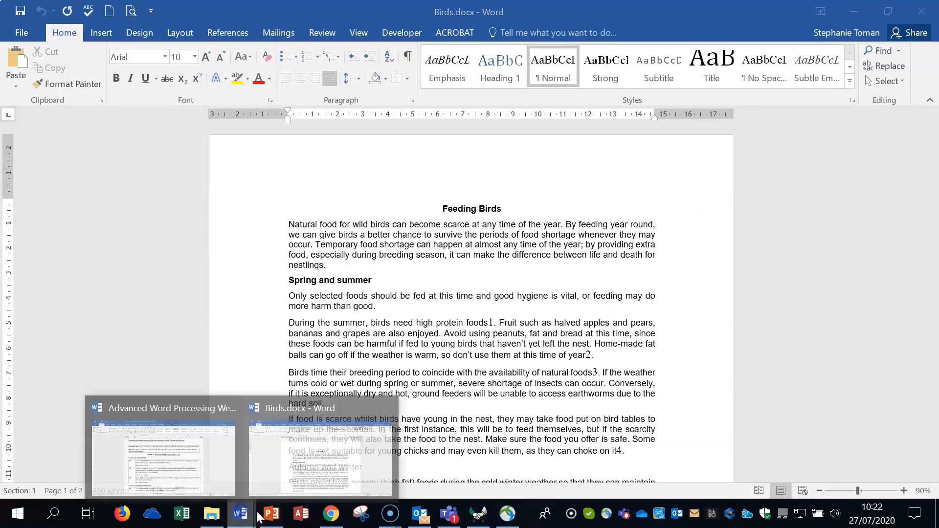
{"action": "left_click", "coordinate": [160, 479]}
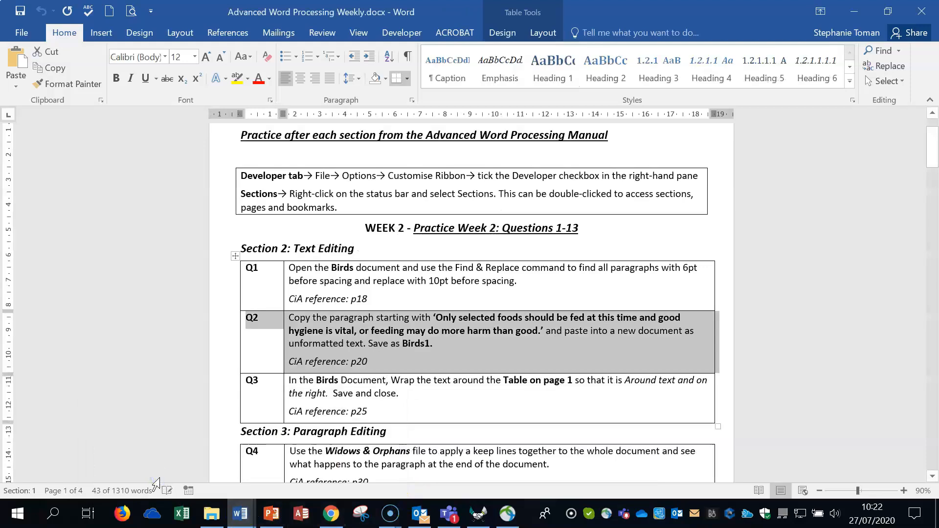
{"action": "left_click", "coordinate": [192, 416]}
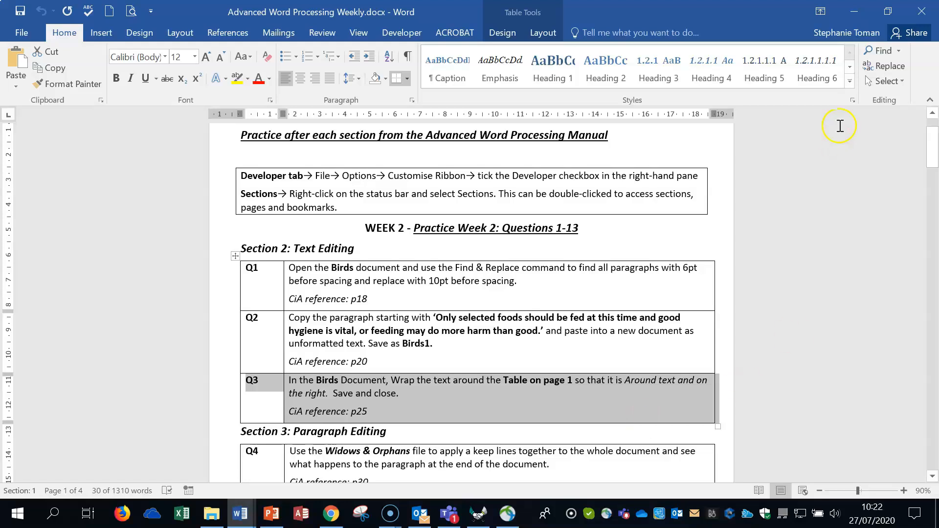
Set the Scientific Name table on page 1 of Birds.docx to Around text wrapping with Right alignment
{"action": "left_click", "coordinate": [854, 13]}
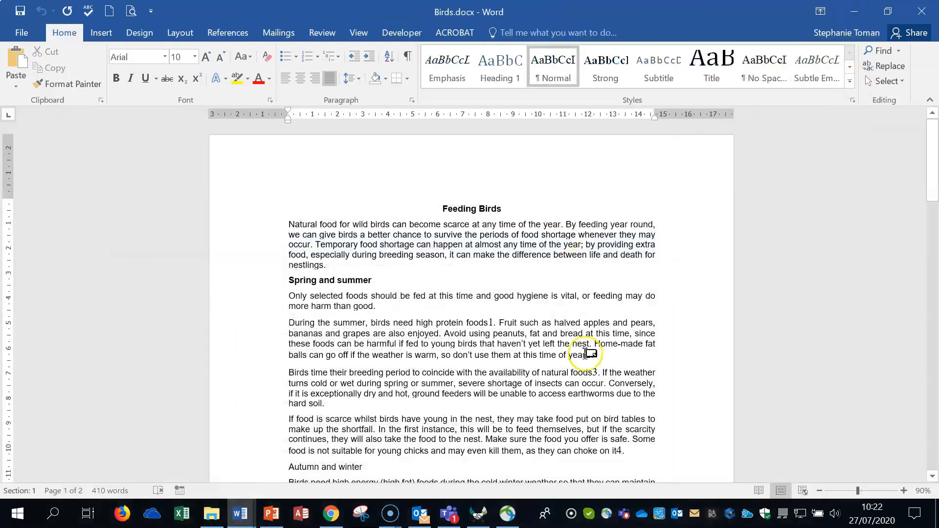
{"action": "scroll", "coordinate": [584, 356], "scroll_direction": "down", "scroll_amount": 5}
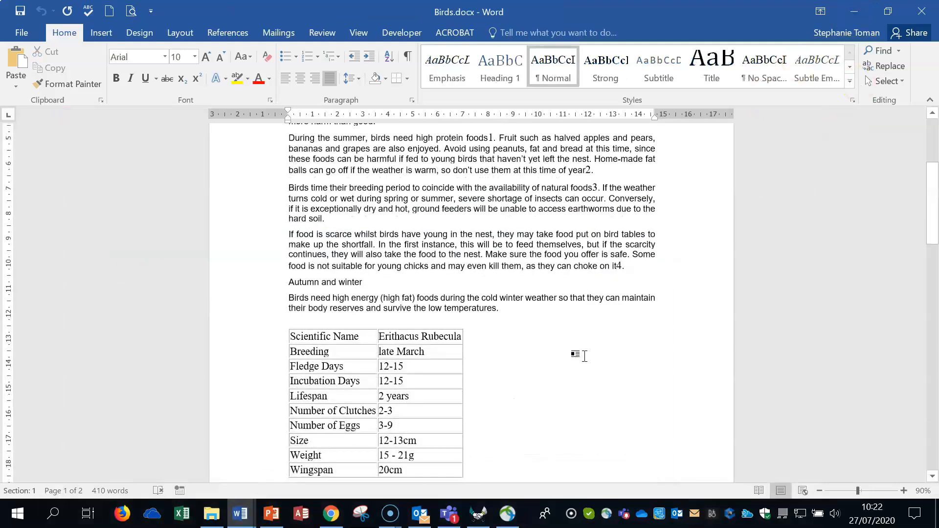
{"action": "scroll", "coordinate": [586, 355], "scroll_direction": "down", "scroll_amount": 3}
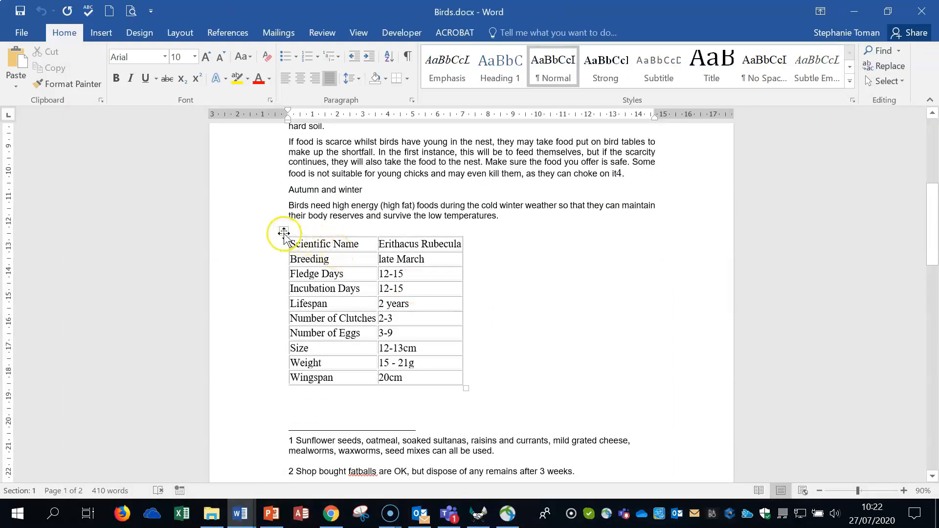
{"action": "left_click", "coordinate": [284, 233]}
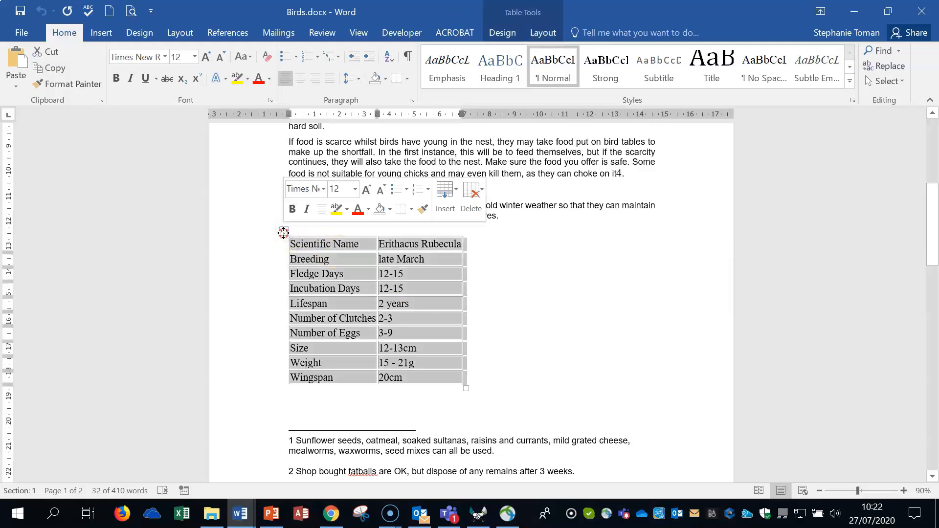
{"action": "right_click", "coordinate": [284, 233]}
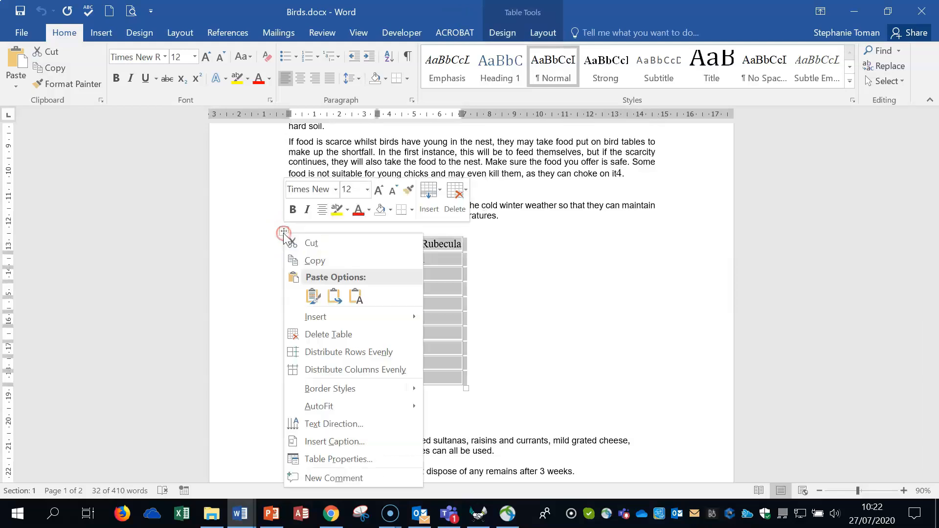
{"action": "left_click", "coordinate": [378, 459]}
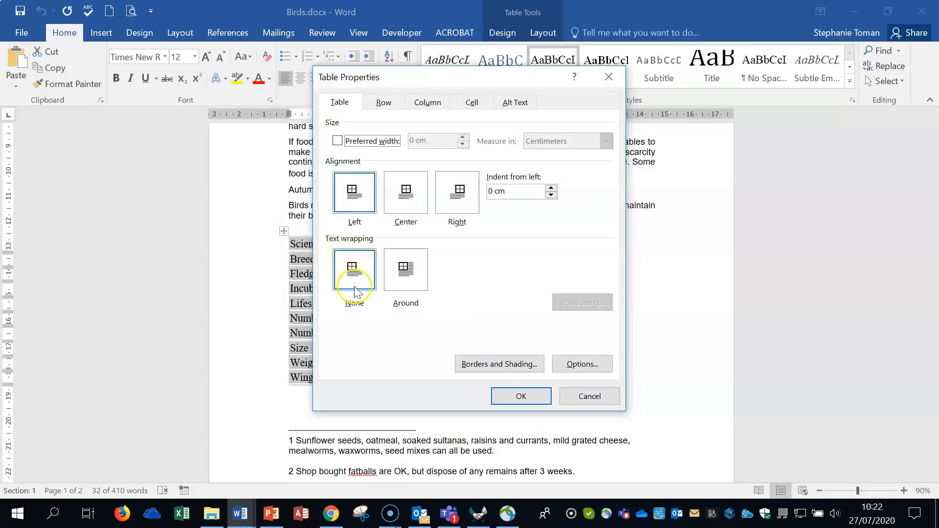
{"action": "left_click", "coordinate": [406, 272]}
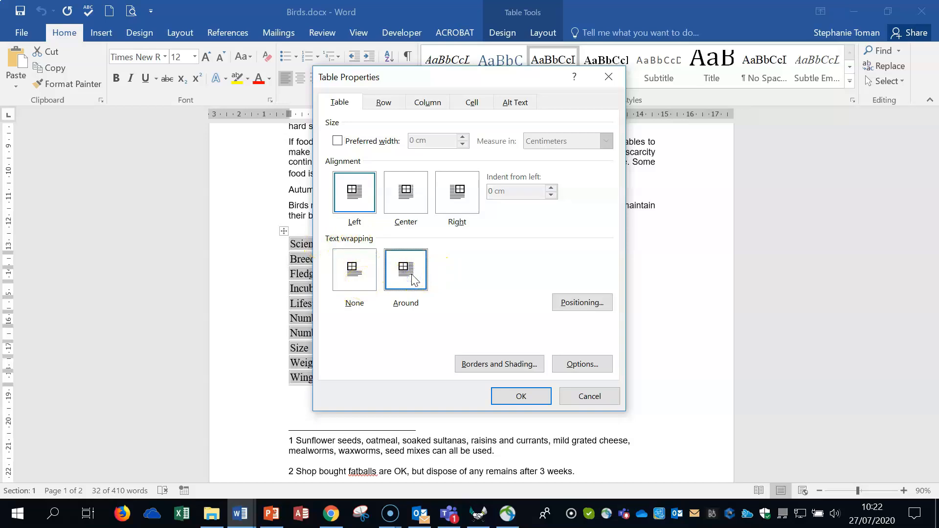
{"action": "left_click", "coordinate": [459, 195]}
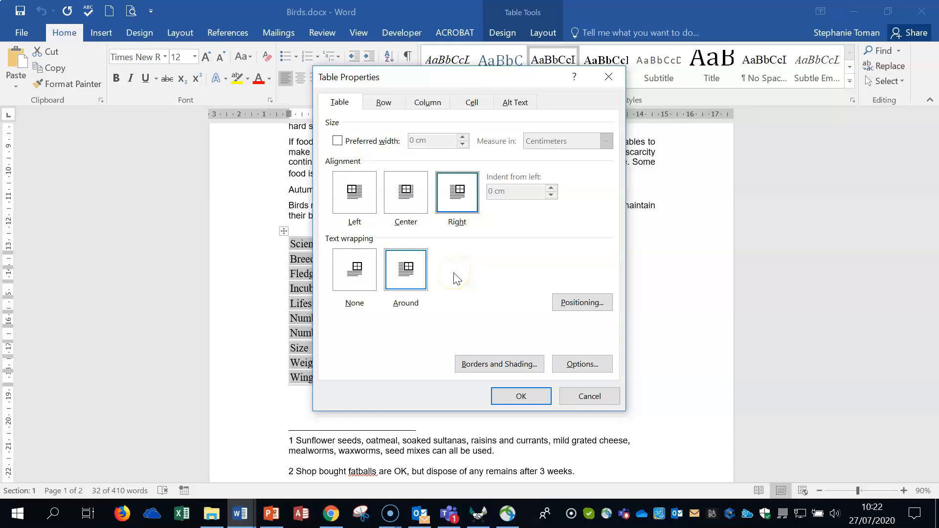
{"action": "left_click", "coordinate": [523, 395]}
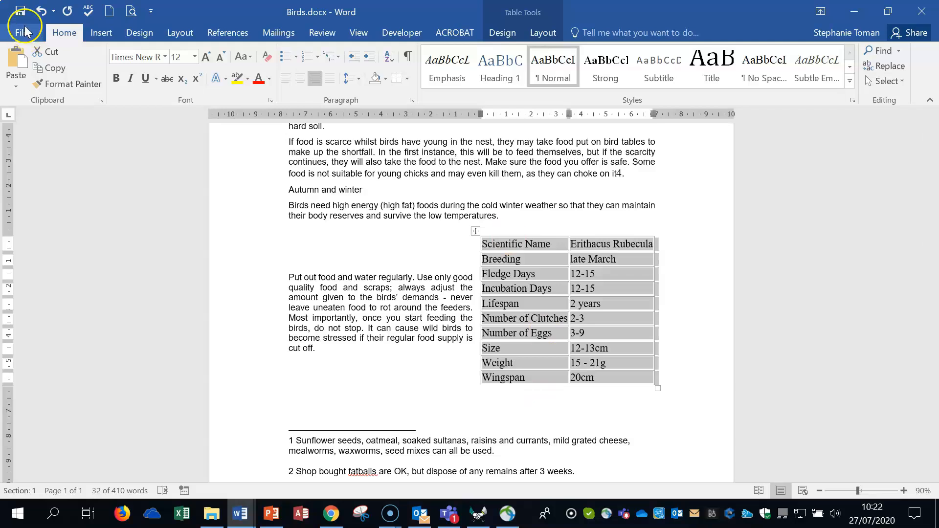
Deselect the table and close Birds.docx without saving its changes
{"action": "left_click", "coordinate": [20, 12]}
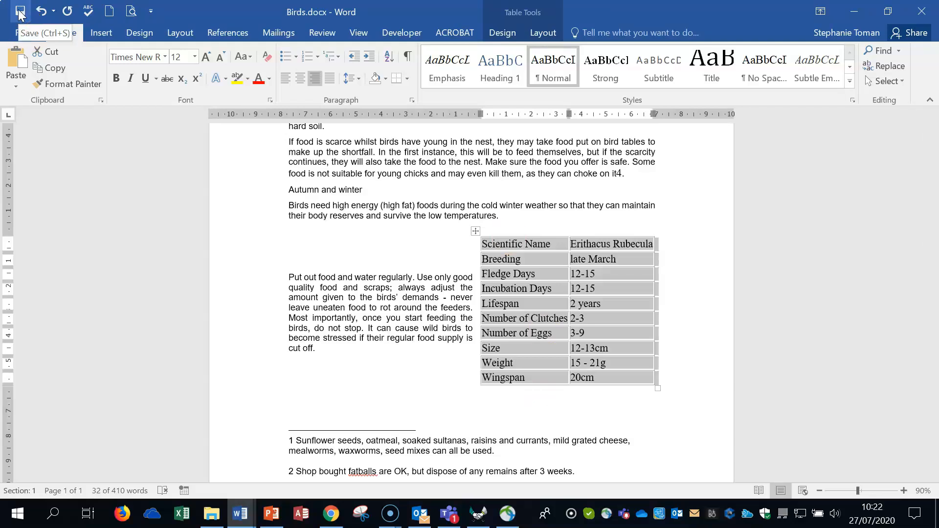
{"action": "left_click", "coordinate": [694, 269]}
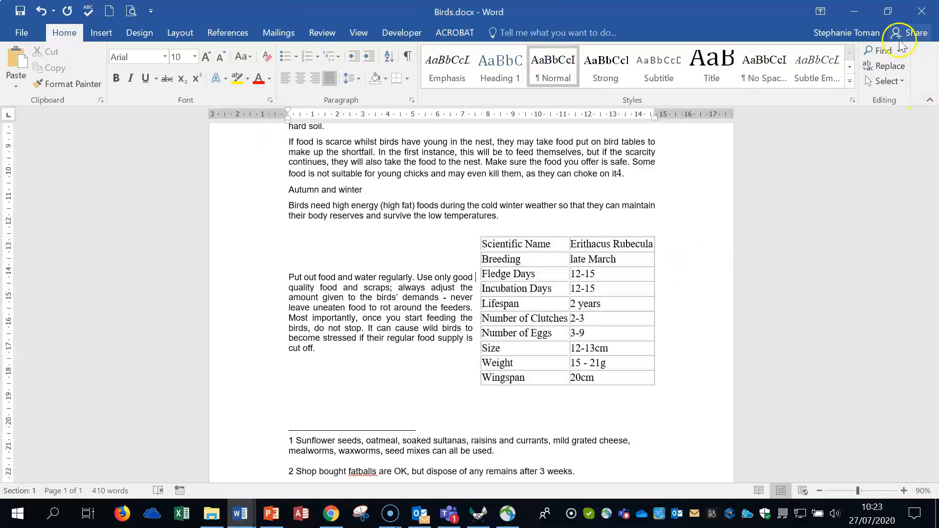
{"action": "left_click", "coordinate": [926, 9]}
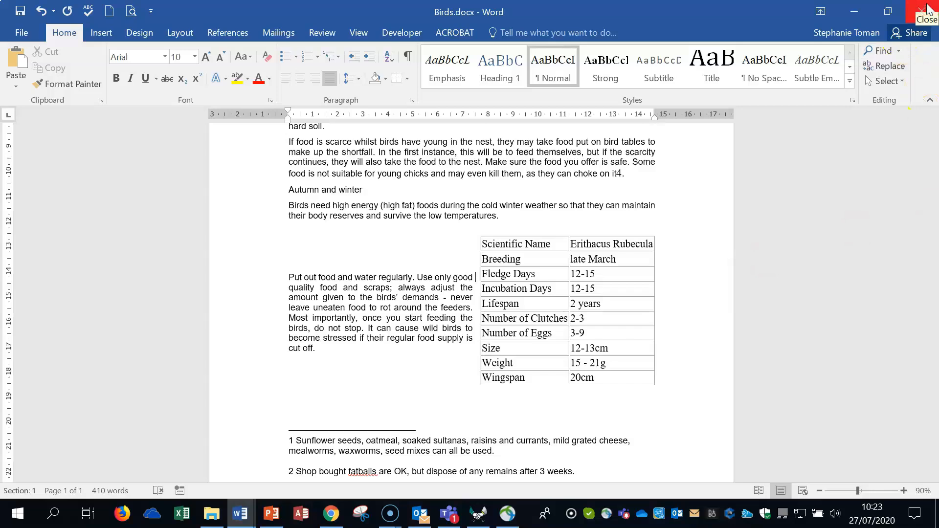
{"action": "left_click", "coordinate": [927, 9]}
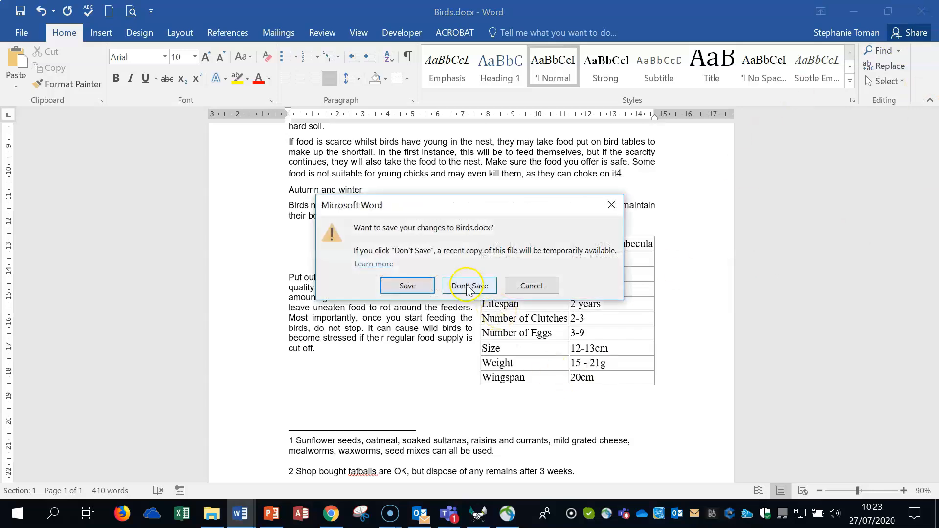
{"action": "left_click", "coordinate": [470, 284]}
Highlight the Q4 row in the practice questions document and open Widows and orphans.docx from the Weekly Revision Workfiles folder
{"action": "left_click", "coordinate": [241, 515]}
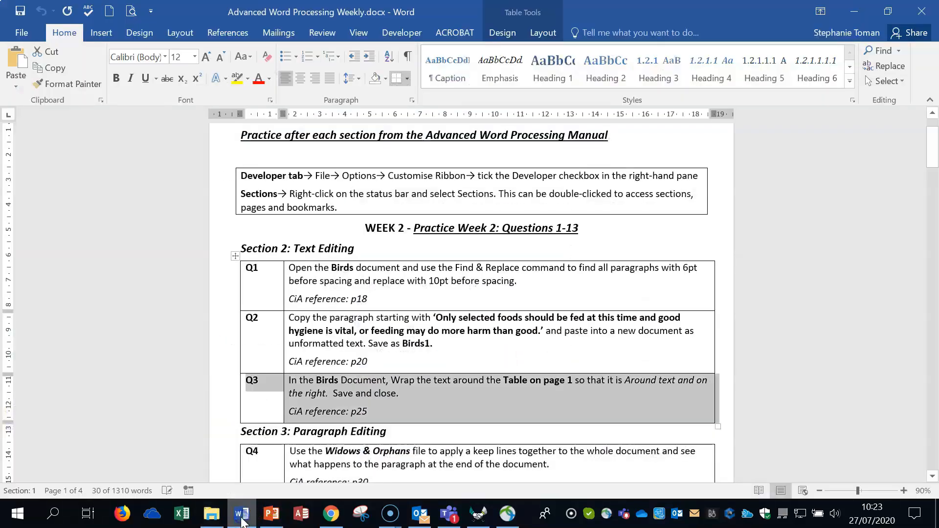
{"action": "scroll", "coordinate": [210, 415], "scroll_direction": "down", "scroll_amount": 5}
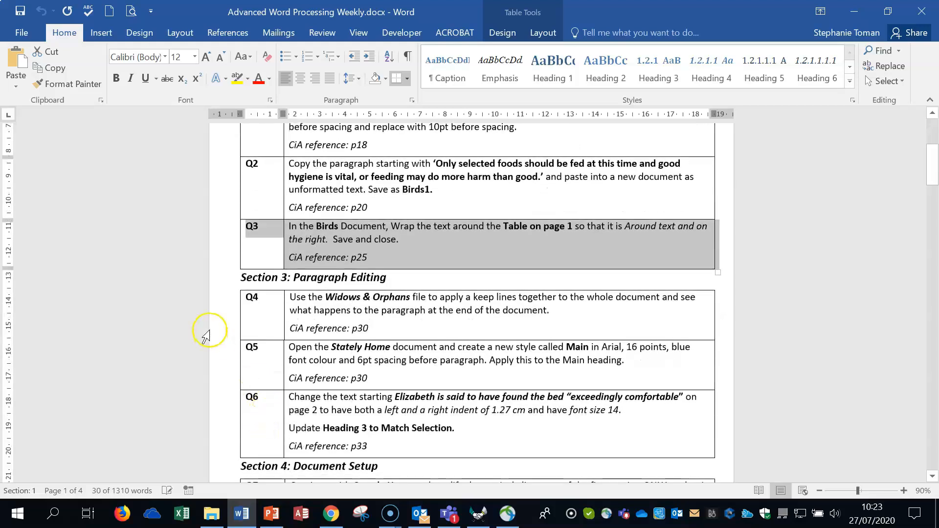
{"action": "left_click", "coordinate": [218, 322]}
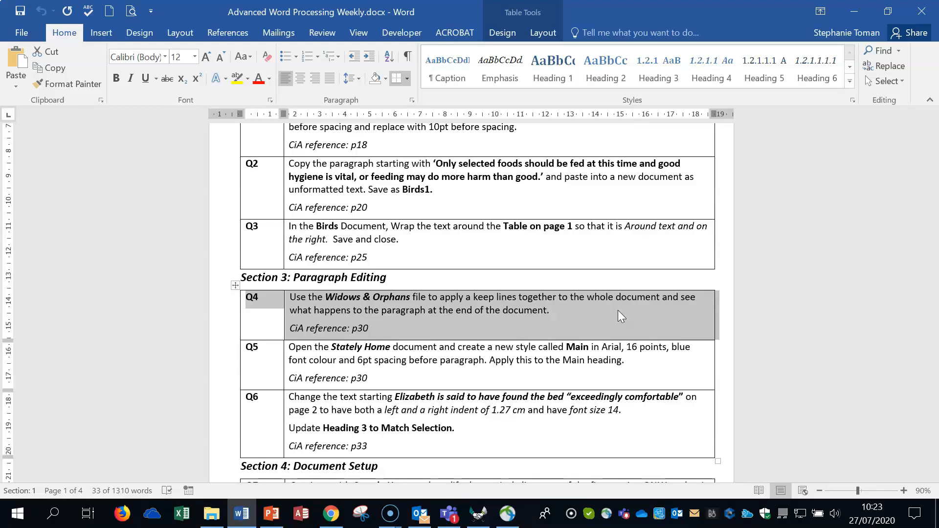
{"action": "left_click", "coordinate": [854, 11]}
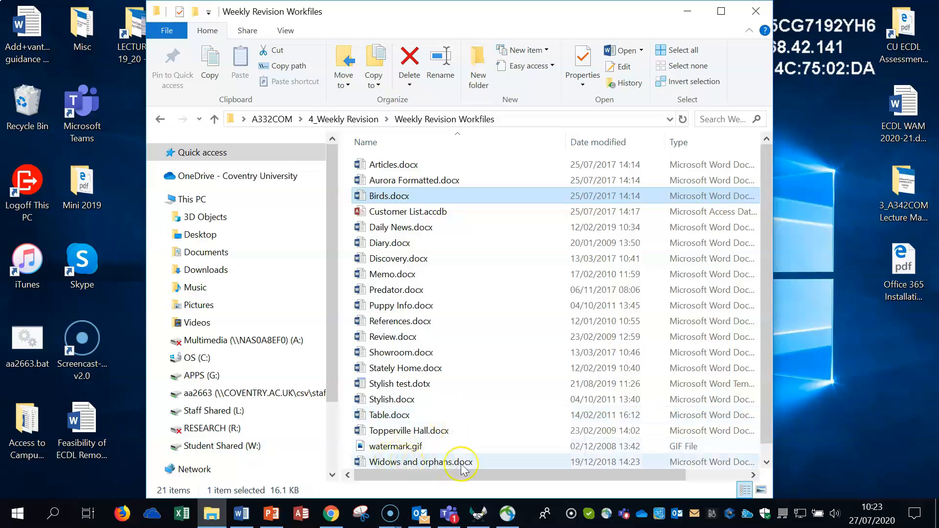
{"action": "double_click", "coordinate": [418, 463]}
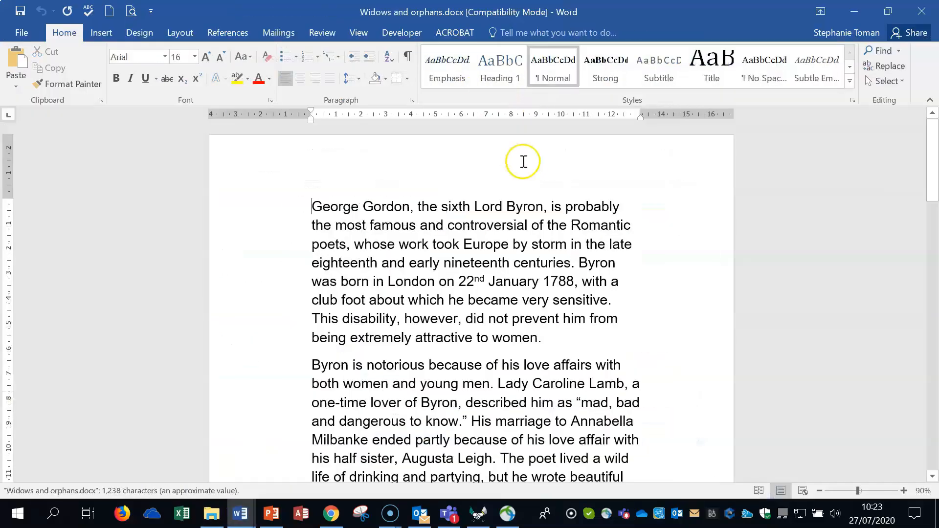
Select all the text in Widows and orphans.docx and open its paragraph line and page break settings
{"action": "left_click", "coordinate": [820, 491]}
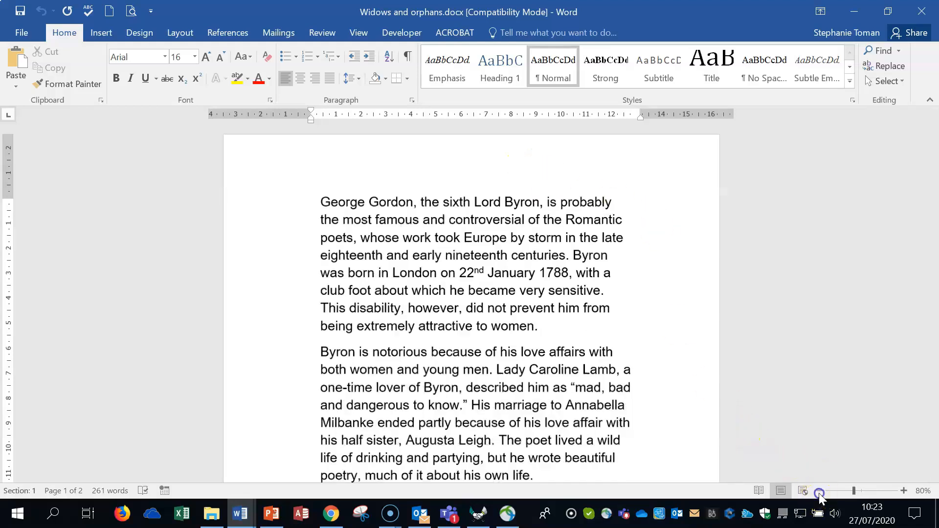
{"action": "left_click", "coordinate": [819, 490]}
{"action": "left_click", "coordinate": [819, 491]}
{"action": "left_click", "coordinate": [819, 491]}
{"action": "left_click", "coordinate": [819, 491]}
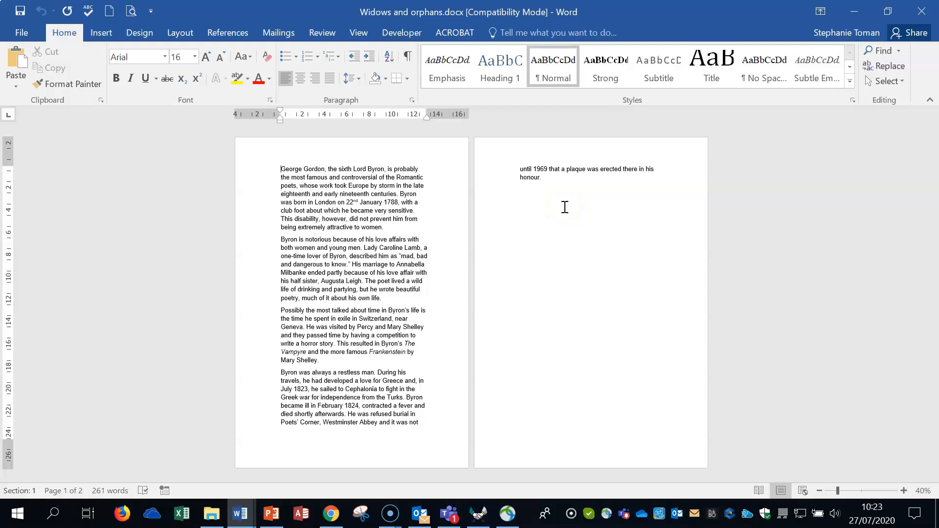
{"action": "key", "text": "ctrl+a"}
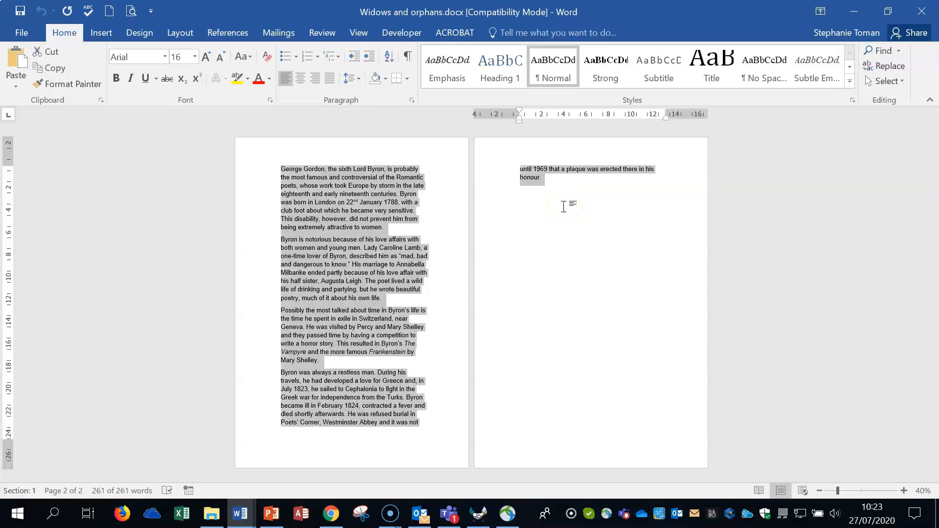
{"action": "right_click", "coordinate": [375, 201]}
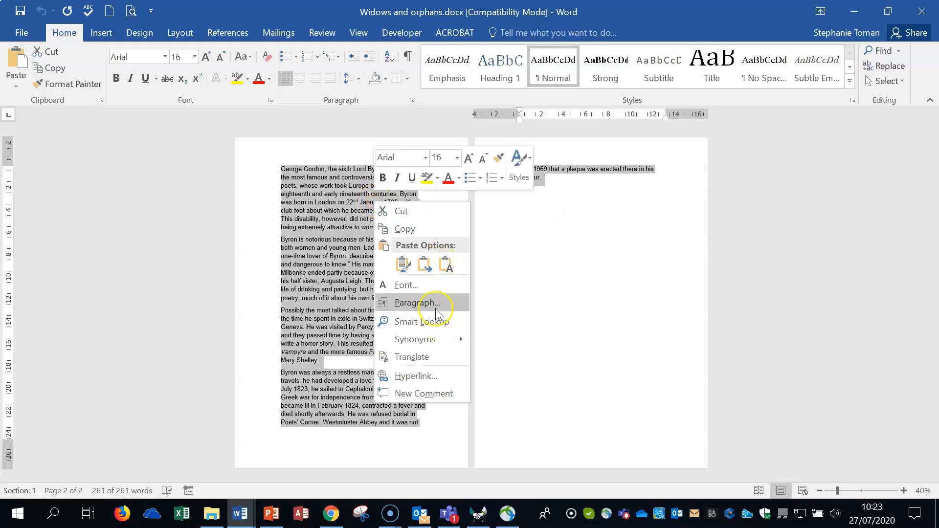
{"action": "left_click", "coordinate": [411, 101]}
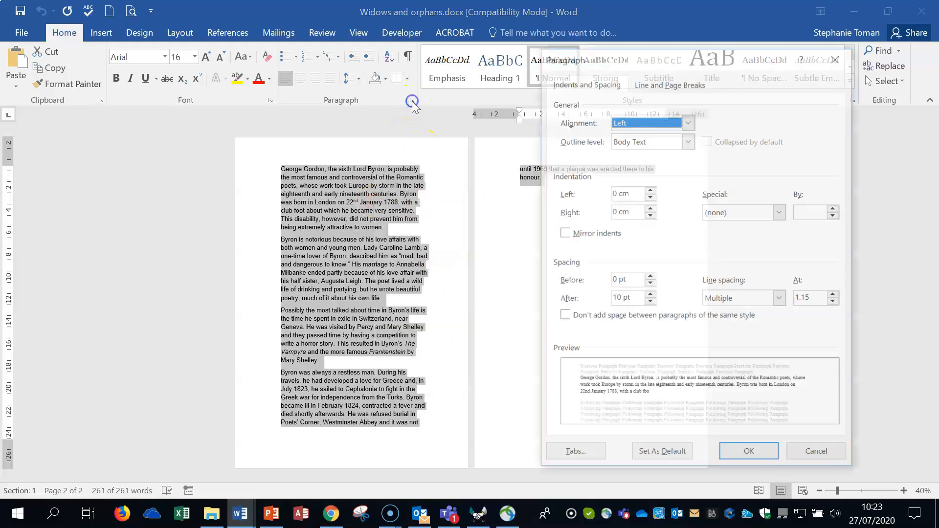
{"action": "left_click_drag", "start_coordinate": [712, 61], "coordinate": [655, 30]}
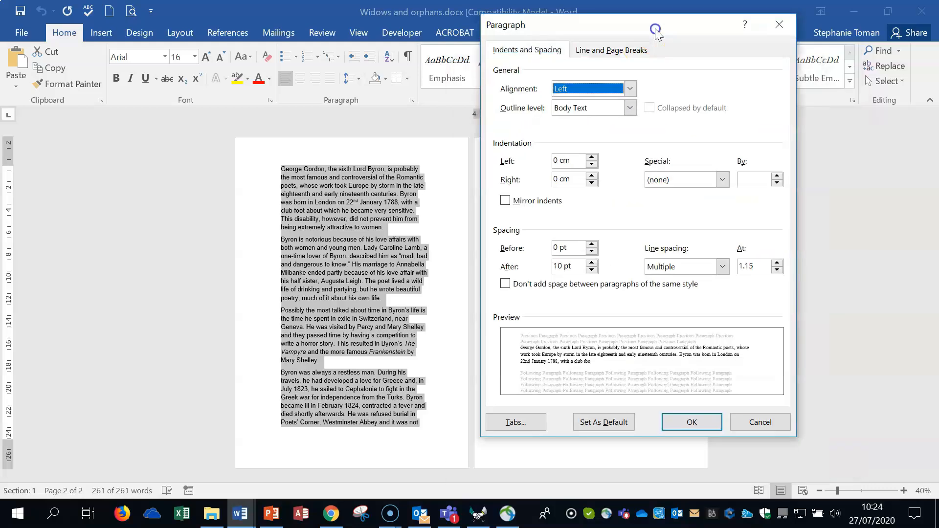
{"action": "left_click", "coordinate": [619, 57]}
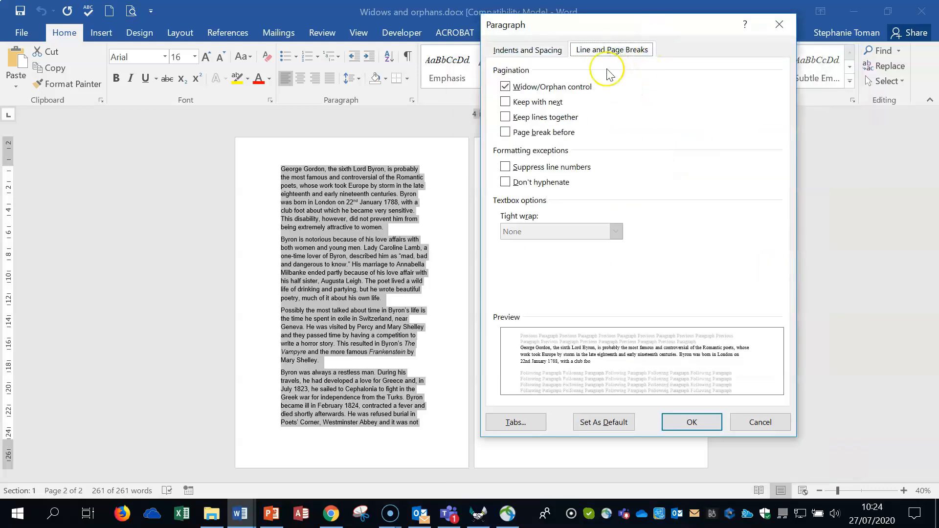
Apply Keep lines together to the whole document with Widow/Orphan control on and Keep with next off
{"action": "left_click", "coordinate": [505, 101]}
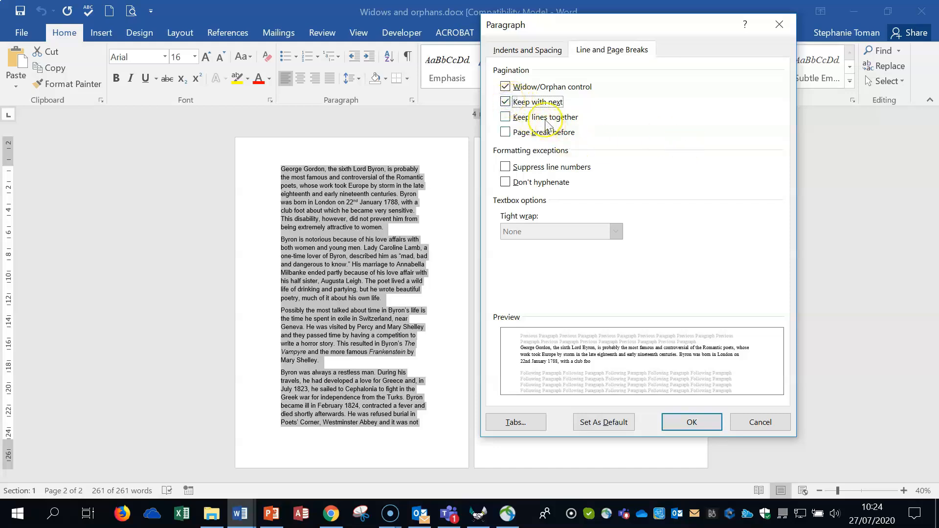
{"action": "left_click", "coordinate": [505, 101]}
{"action": "left_click", "coordinate": [505, 116]}
{"action": "left_click", "coordinate": [505, 102]}
{"action": "left_click", "coordinate": [505, 102]}
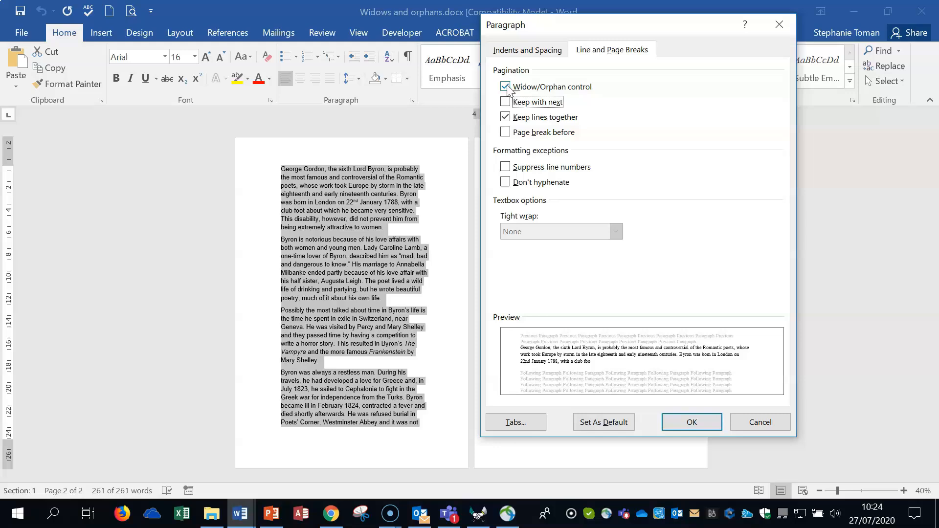
{"action": "left_click", "coordinate": [505, 118]}
{"action": "left_click", "coordinate": [693, 422]}
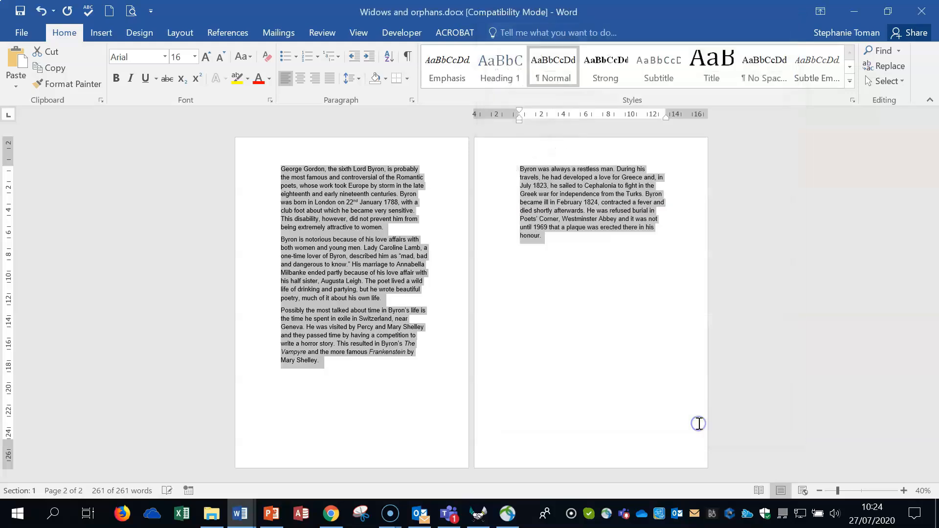
Undo and redo the Keep lines together change to compare where the last paragraph falls
{"action": "left_click", "coordinate": [595, 353]}
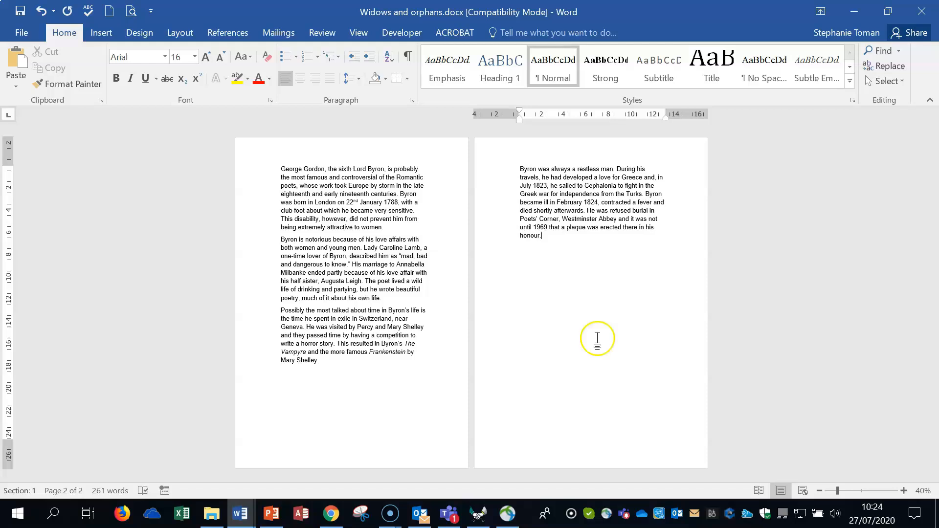
{"action": "left_click", "coordinate": [41, 11]}
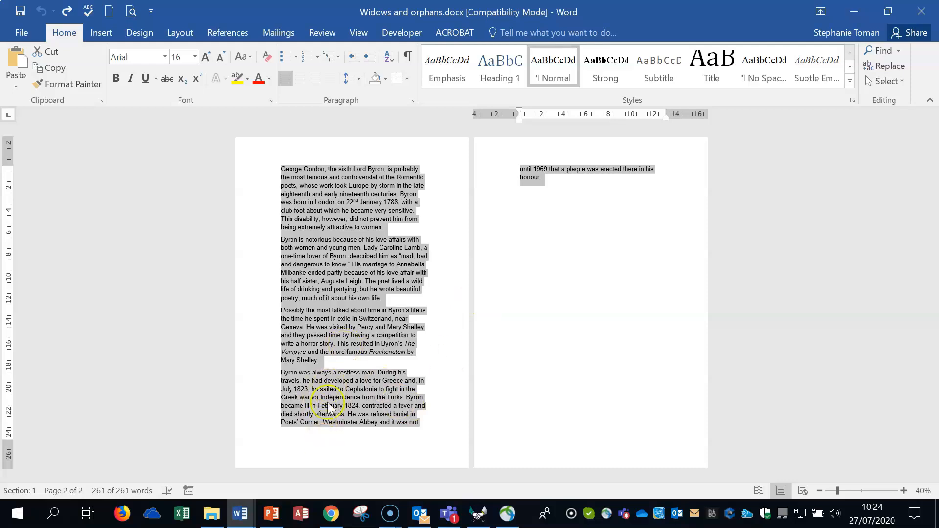
{"action": "left_click", "coordinate": [67, 12]}
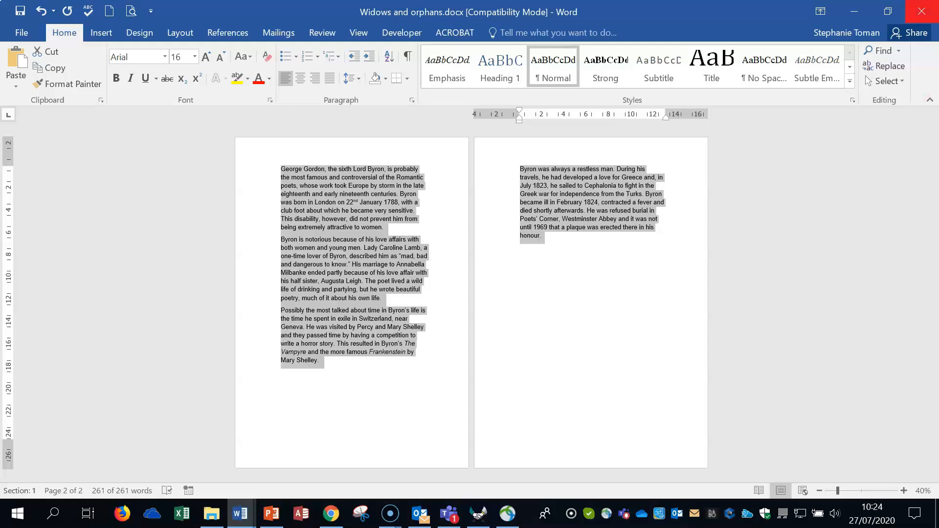
Close Widows and orphans.docx without saving and highlight the Q5 row in the practice questions document
{"action": "left_click", "coordinate": [921, 12]}
{"action": "left_click", "coordinate": [460, 293]}
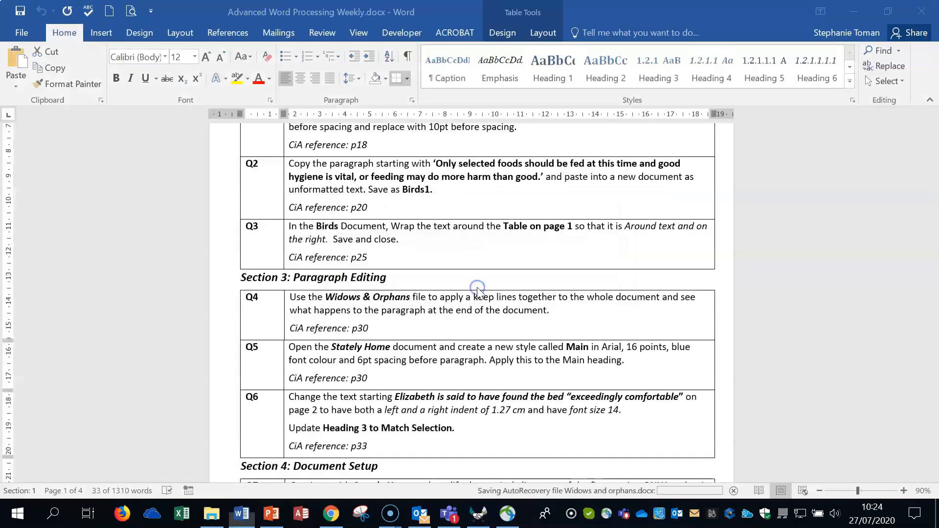
{"action": "left_click", "coordinate": [224, 374]}
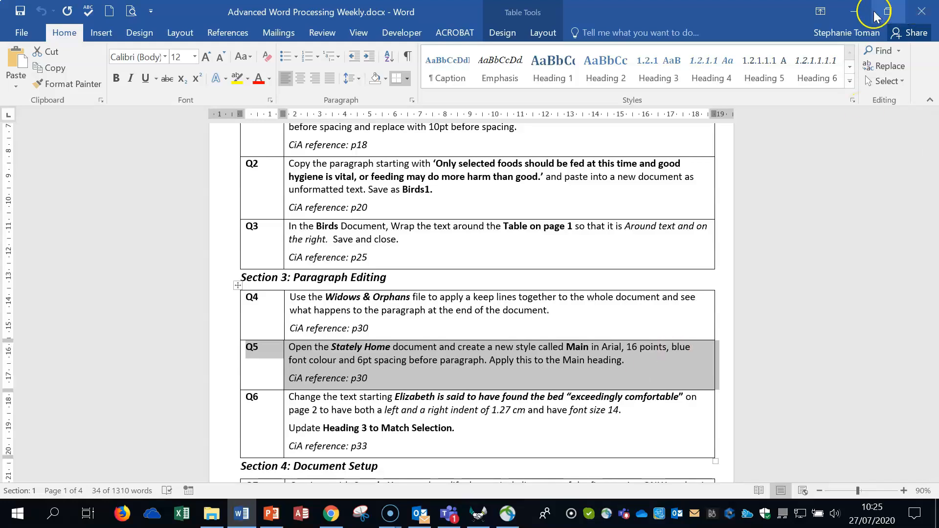
Open Stately Home.docx from the Weekly Revision Workfiles folder
{"action": "left_click", "coordinate": [853, 11]}
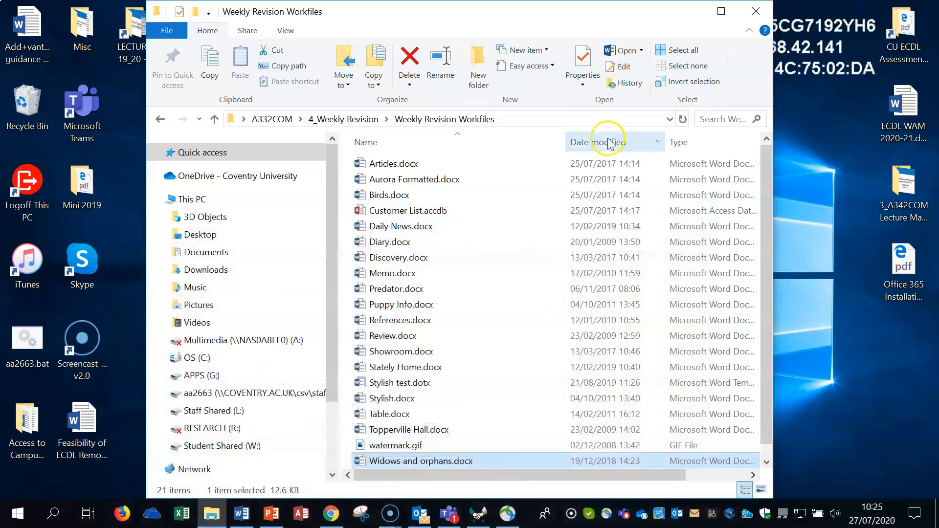
{"action": "double_click", "coordinate": [415, 368]}
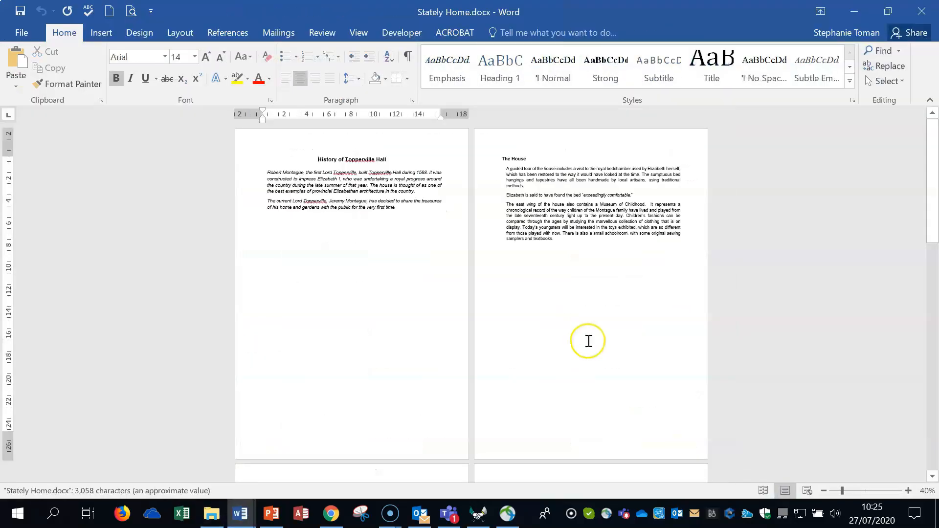
{"action": "left_click", "coordinate": [908, 490]}
{"action": "left_click", "coordinate": [908, 491]}
{"action": "left_click", "coordinate": [908, 490]}
{"action": "left_click", "coordinate": [908, 490]}
{"action": "left_click", "coordinate": [908, 491]}
{"action": "left_click", "coordinate": [908, 490]}
Show the document's list of styles beside the page and inspect the formatting details of the Main Title style
{"action": "left_click", "coordinate": [581, 412]}
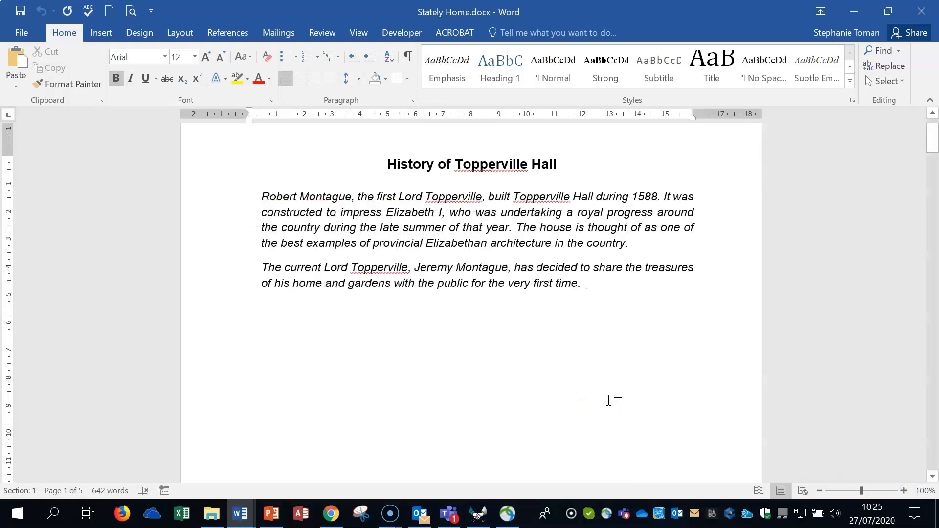
{"action": "left_click", "coordinate": [854, 102]}
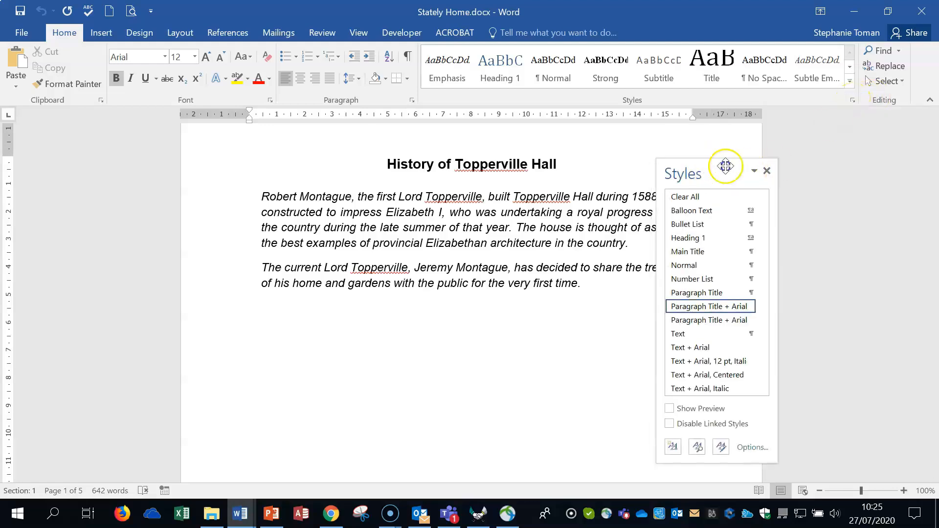
{"action": "left_click_drag", "start_coordinate": [725, 166], "coordinate": [865, 106]}
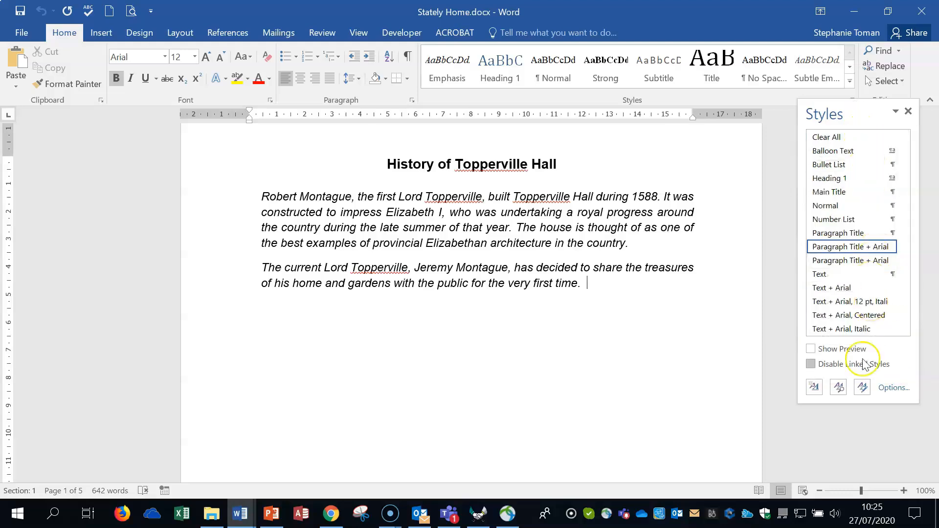
{"action": "mouse_move", "coordinate": [823, 194]}
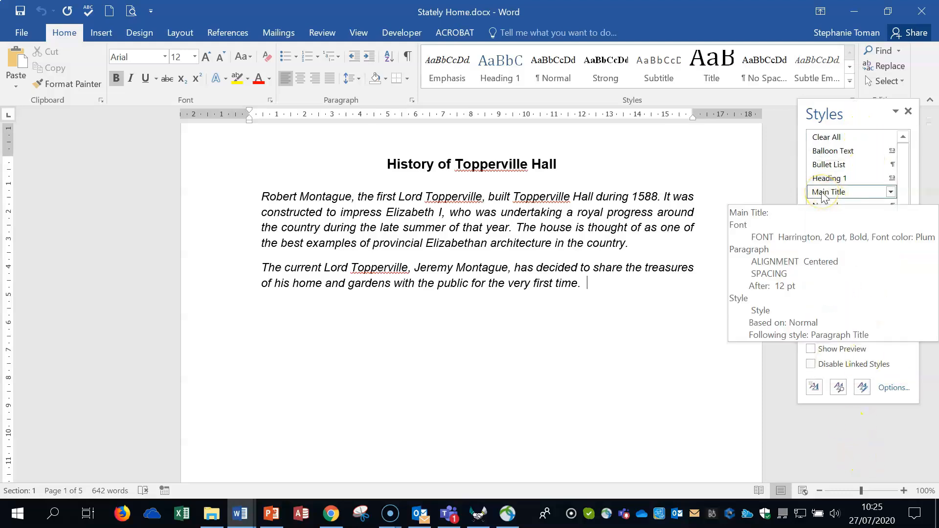
Start a new style from the History of Topperville Hall heading, named Main and of type Paragraph
{"action": "left_click", "coordinate": [462, 163]}
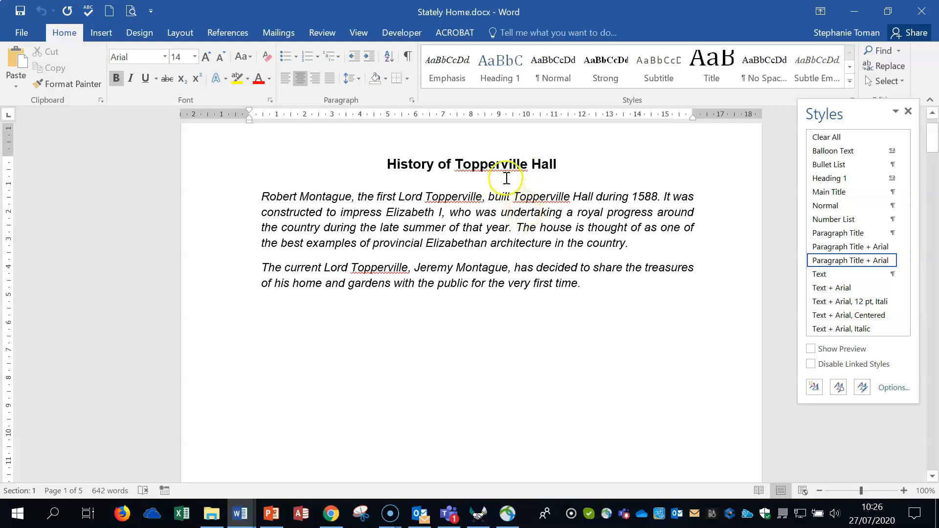
{"action": "left_click", "coordinate": [814, 387]}
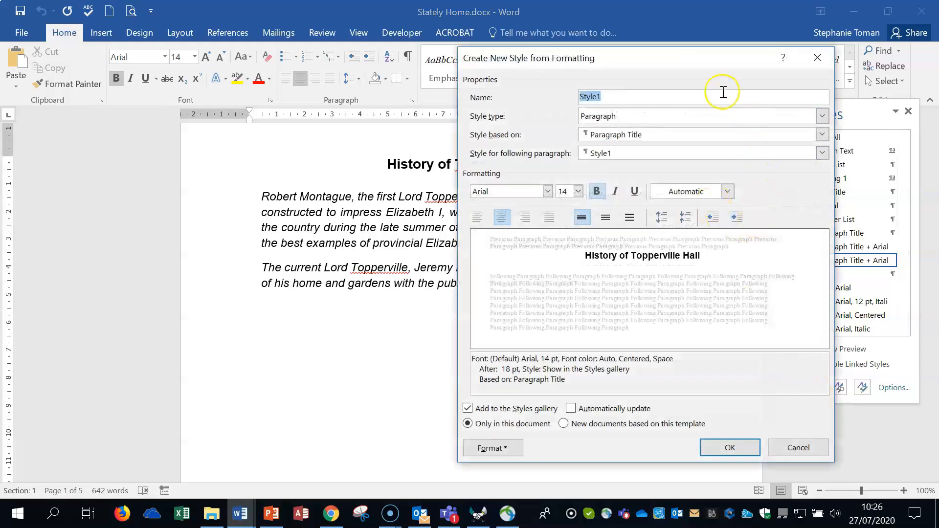
{"action": "type", "text": "Main"}
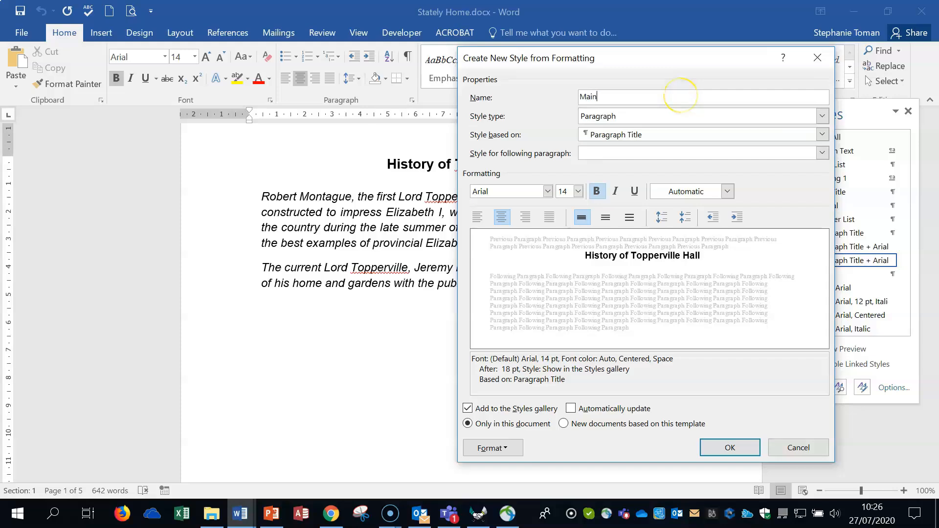
{"action": "left_click", "coordinate": [666, 115]}
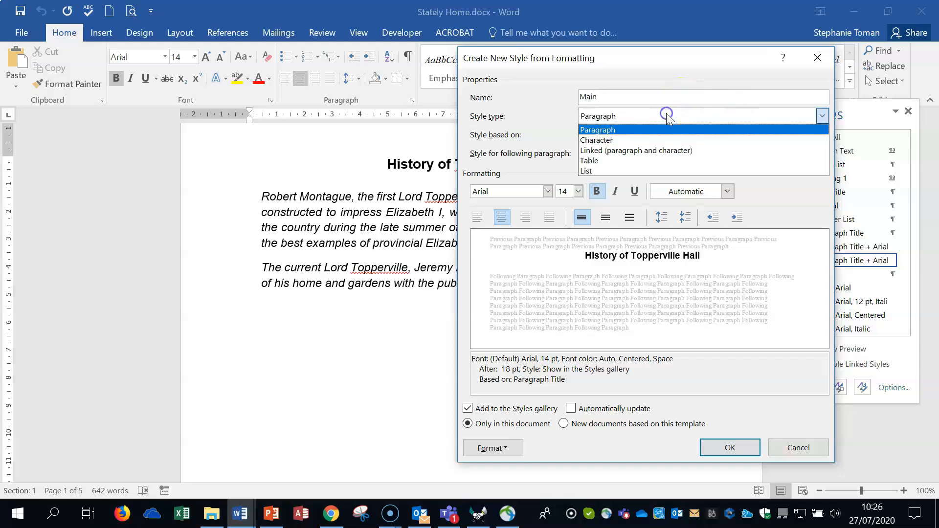
{"action": "left_click", "coordinate": [630, 131]}
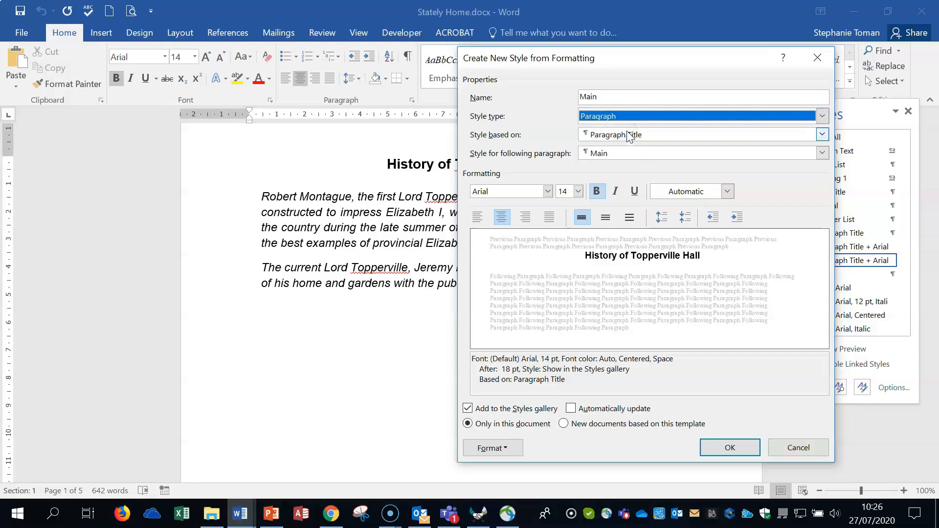
{"action": "left_click", "coordinate": [630, 117]}
Set the Main style's font to Arial, 16 pt, in standard blue
{"action": "left_click", "coordinate": [548, 192]}
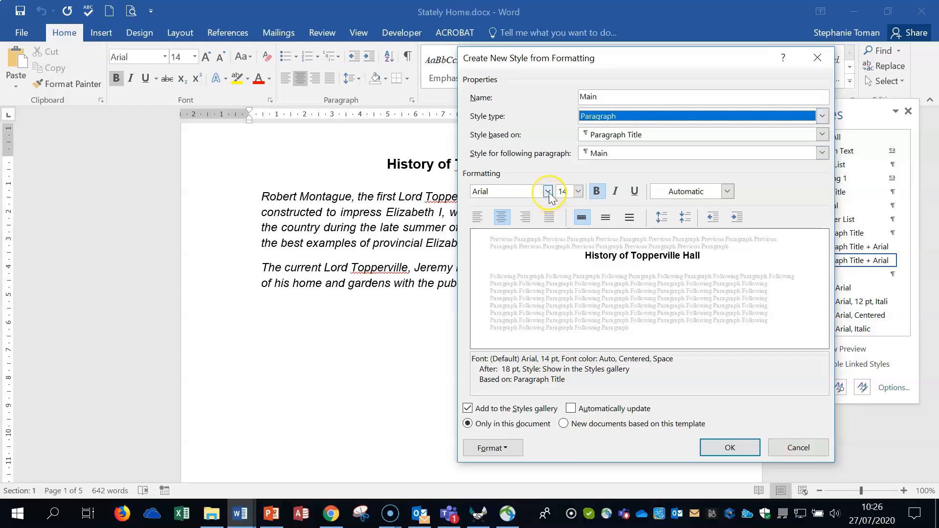
{"action": "left_click", "coordinate": [578, 192]}
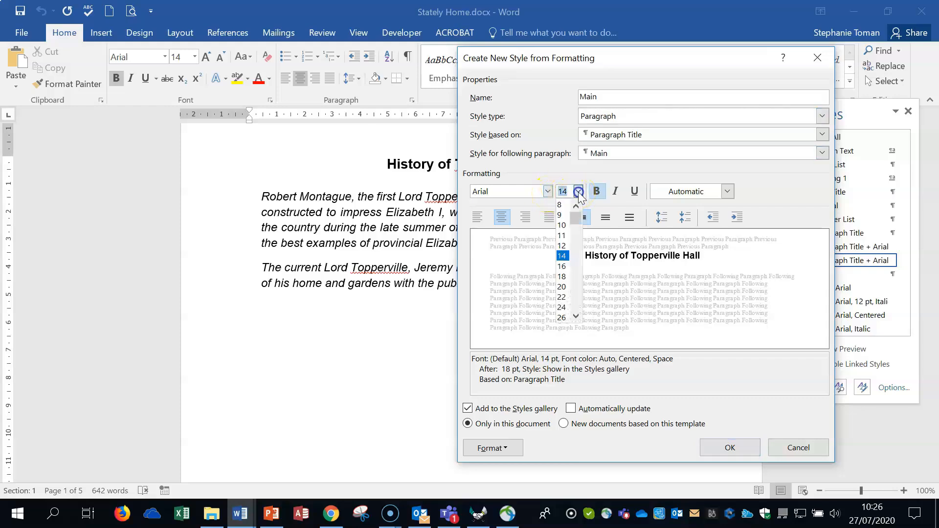
{"action": "left_click", "coordinate": [566, 267]}
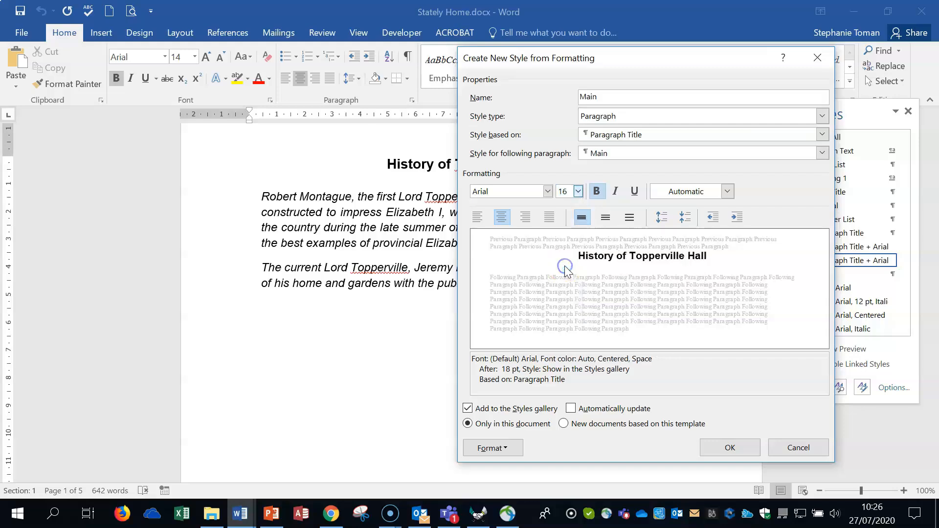
{"action": "left_click", "coordinate": [727, 191]}
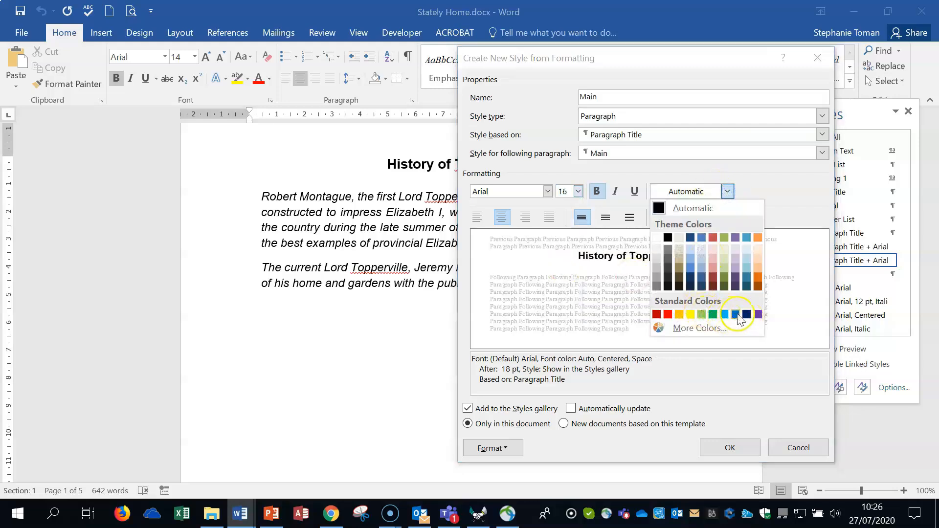
{"action": "left_click", "coordinate": [734, 315]}
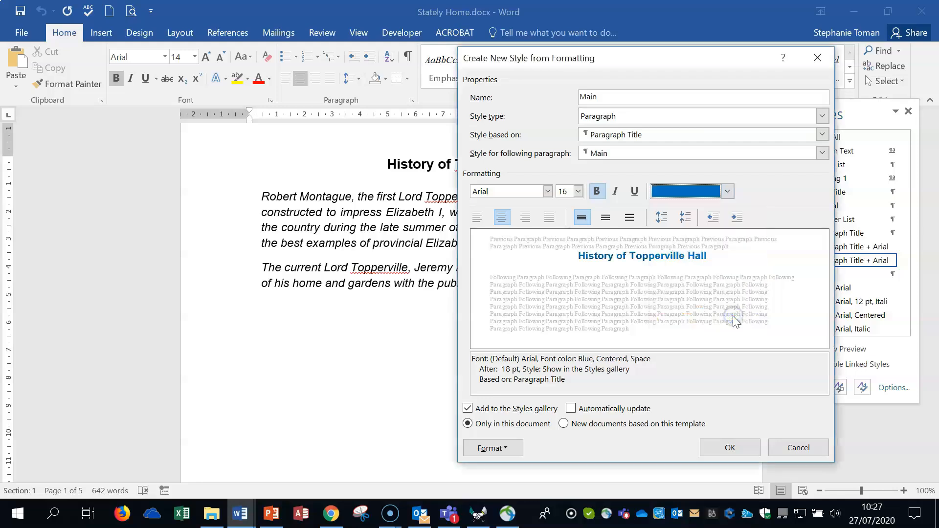
Set the Main style's paragraph spacing before to 6 pt and finish creating the style
{"action": "left_click", "coordinate": [503, 448]}
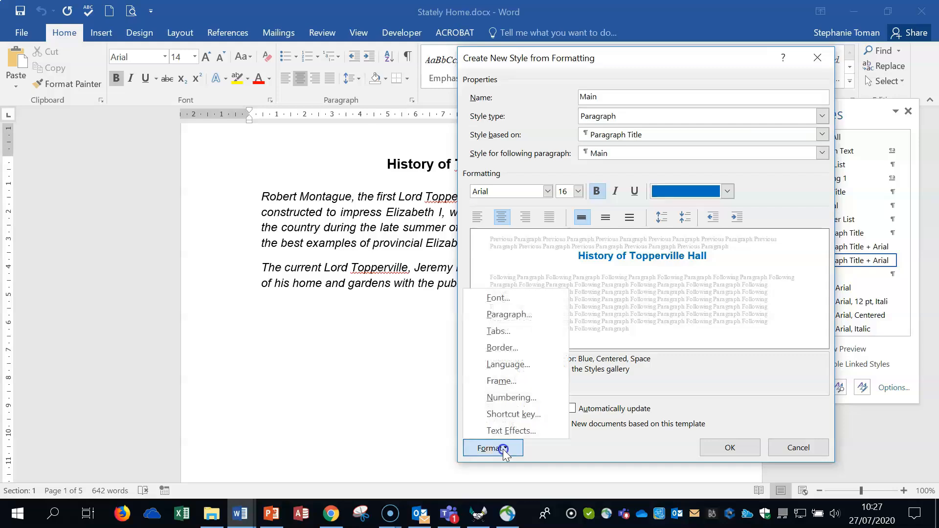
{"action": "left_click", "coordinate": [509, 314]}
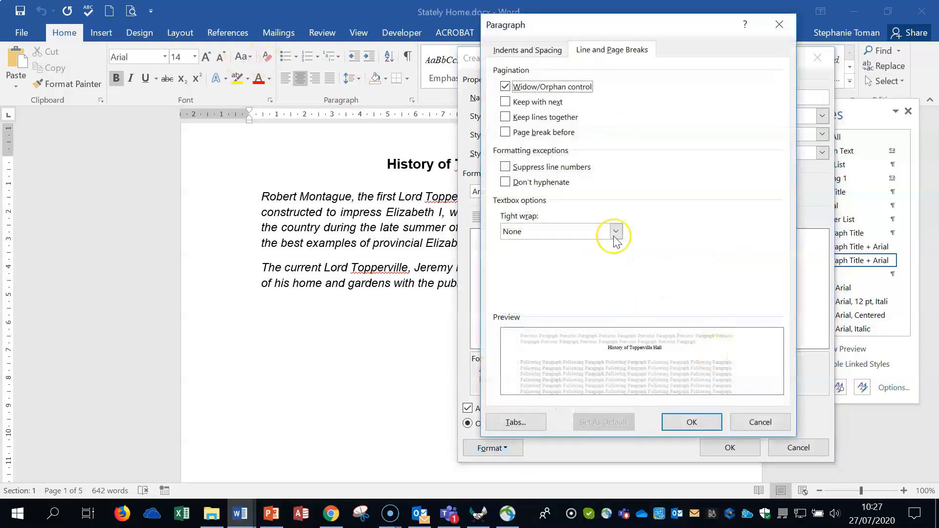
{"action": "left_click", "coordinate": [529, 50]}
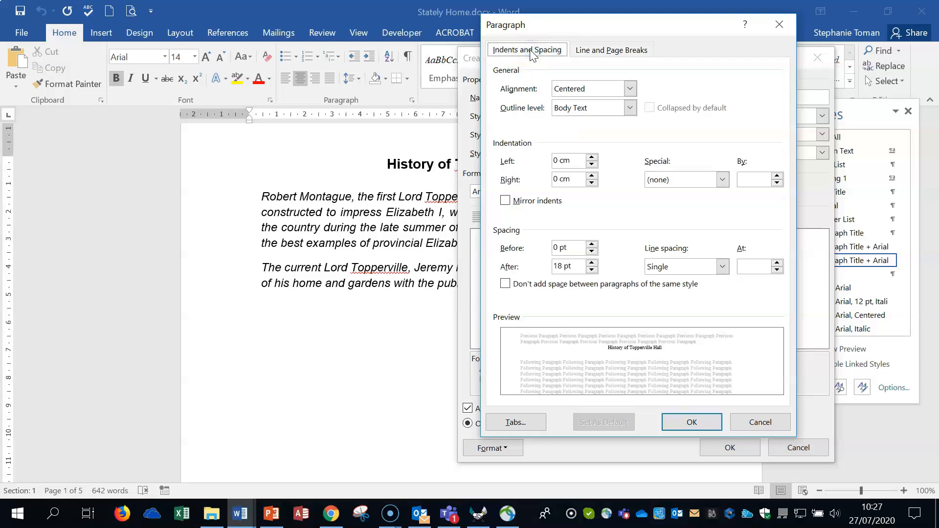
{"action": "left_click", "coordinate": [591, 245]}
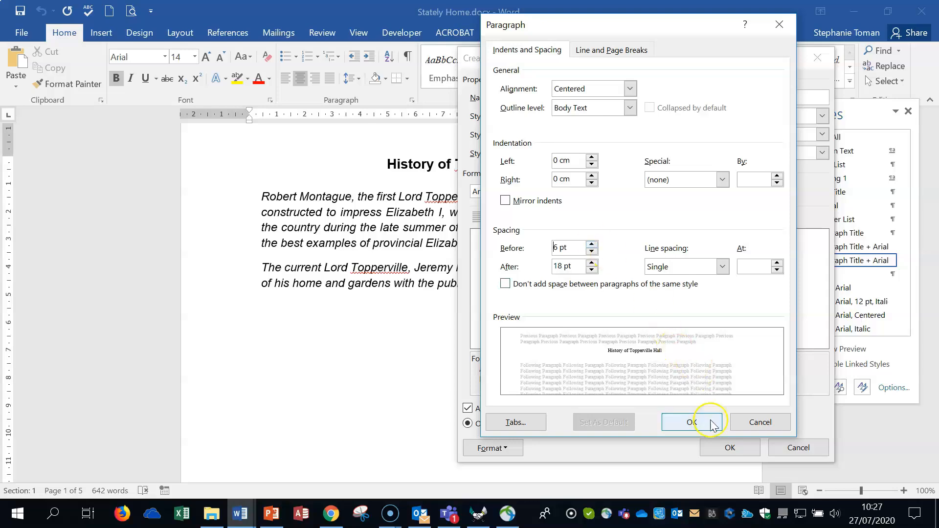
{"action": "left_click", "coordinate": [691, 422]}
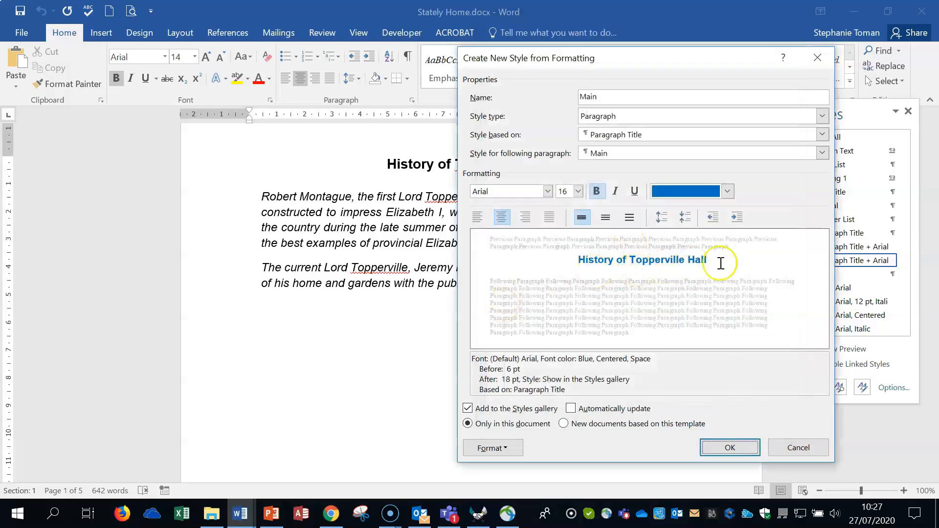
{"action": "left_click", "coordinate": [729, 448]}
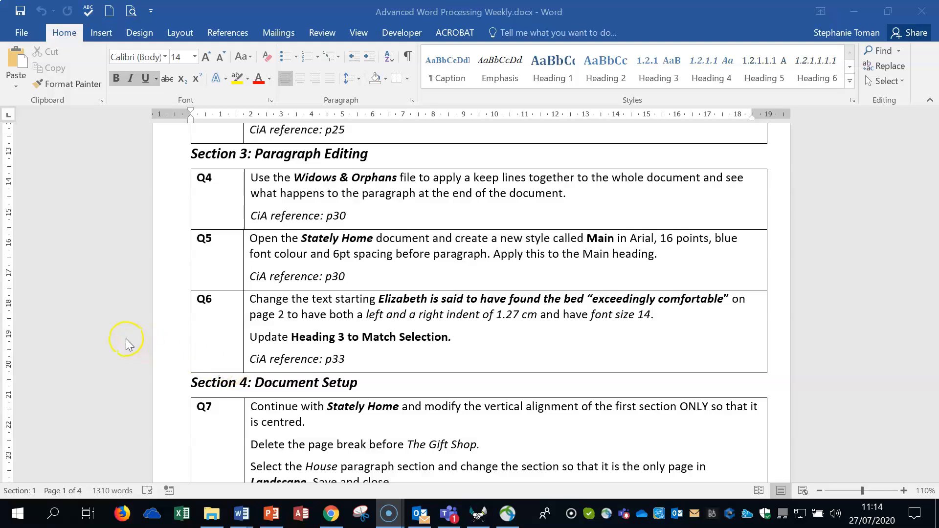
Mark Q6 in the question sheet, return to Stately Home and go to The House section on page 2
{"action": "left_click_drag", "start_coordinate": [182, 349], "coordinate": [623, 347]}
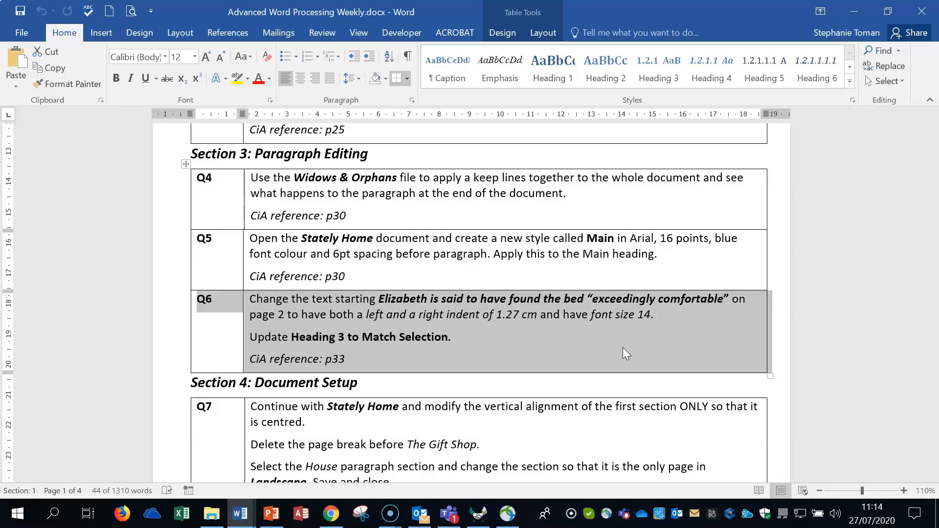
{"action": "left_click", "coordinate": [854, 11]}
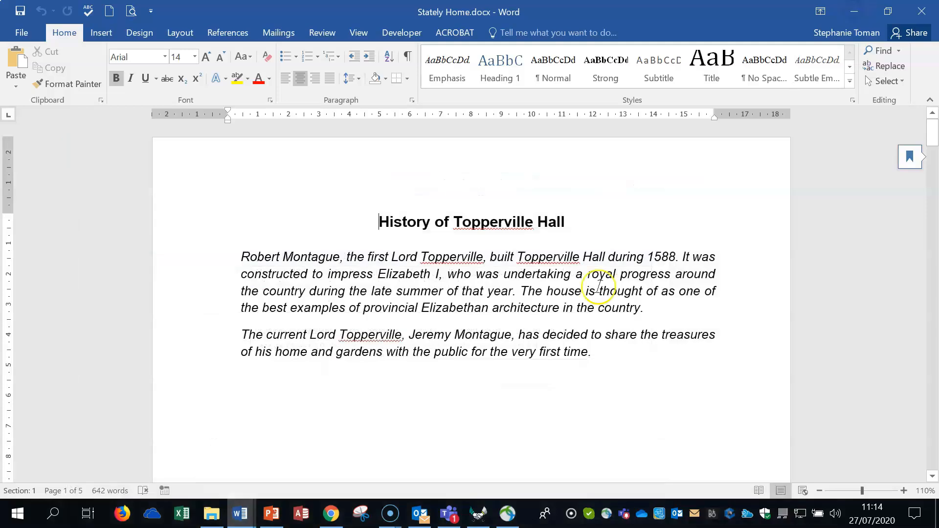
{"action": "left_click", "coordinate": [620, 403]}
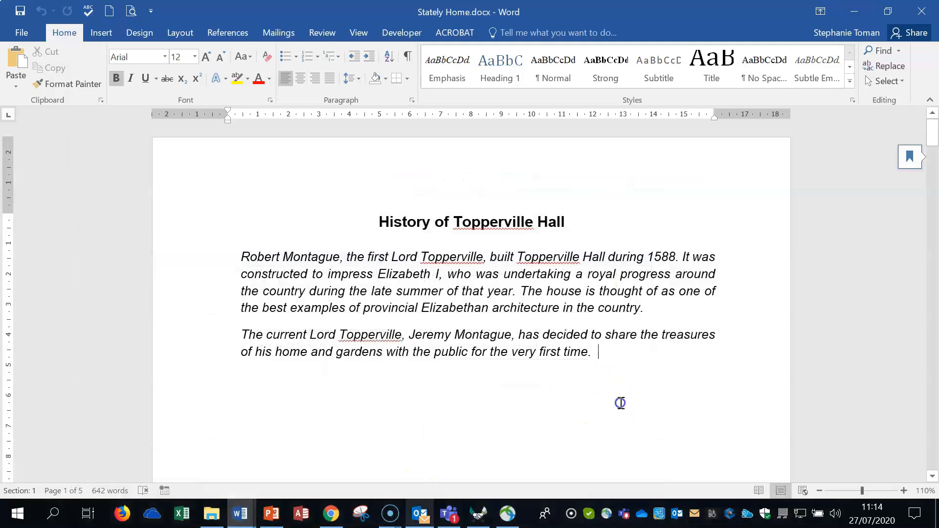
{"action": "left_click_drag", "start_coordinate": [933, 144], "coordinate": [934, 212]}
{"action": "left_click", "coordinate": [881, 50]}
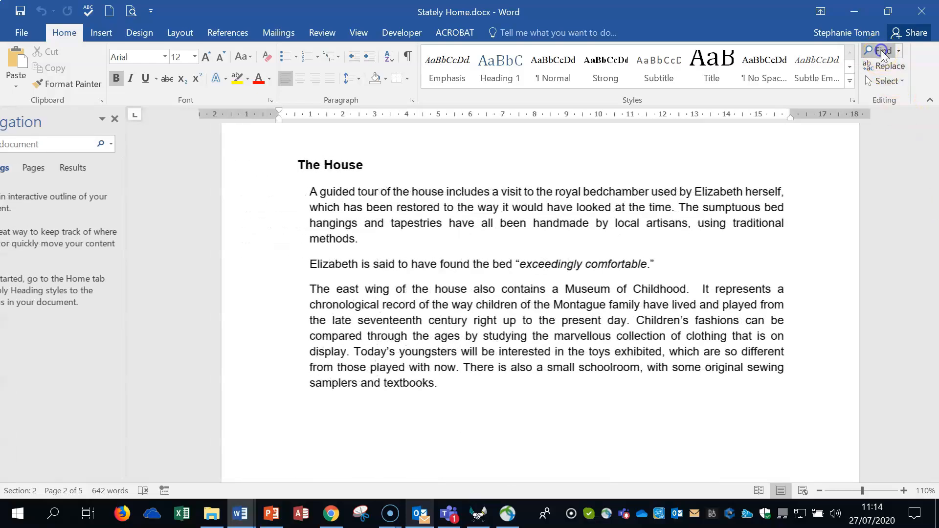
{"action": "left_click", "coordinate": [72, 168]}
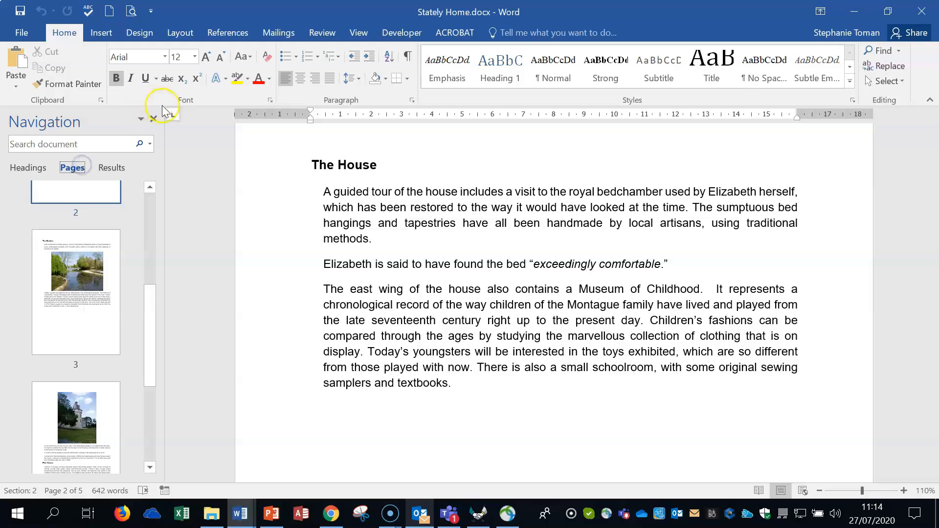
{"action": "left_click", "coordinate": [154, 120]}
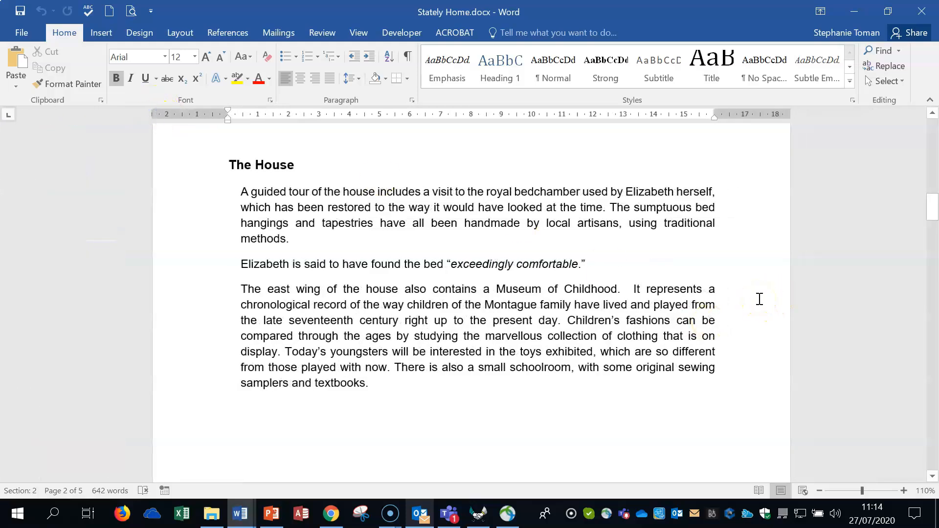
Set the paragraph starting "Elizabeth is said to have found the bed" under The House to font size 14
{"action": "left_click", "coordinate": [932, 213]}
{"action": "left_click", "coordinate": [281, 264]}
{"action": "left_click_drag", "start_coordinate": [240, 264], "coordinate": [650, 257]}
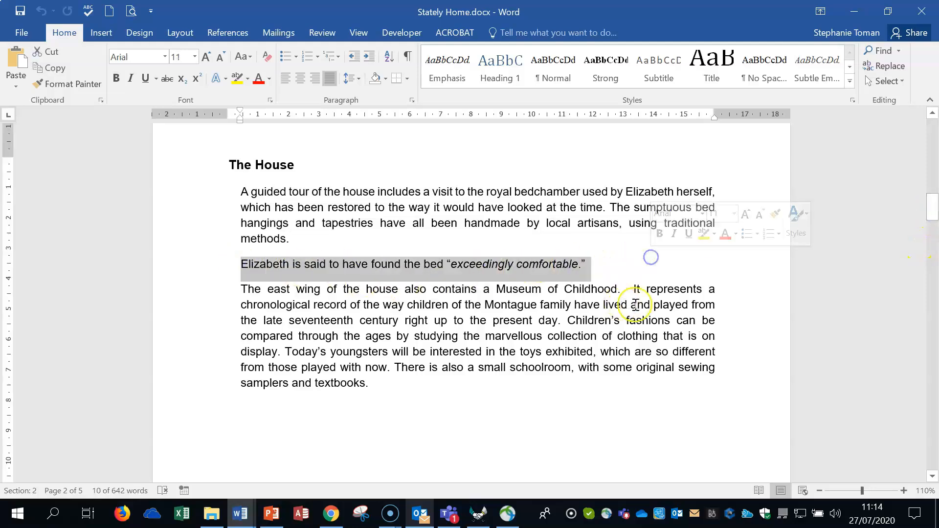
{"action": "left_click", "coordinate": [194, 56]}
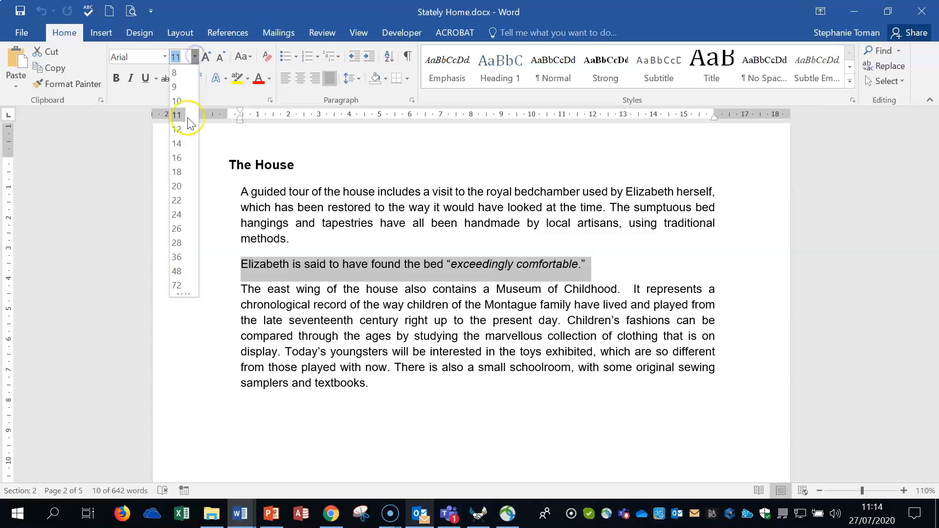
{"action": "left_click", "coordinate": [177, 143]}
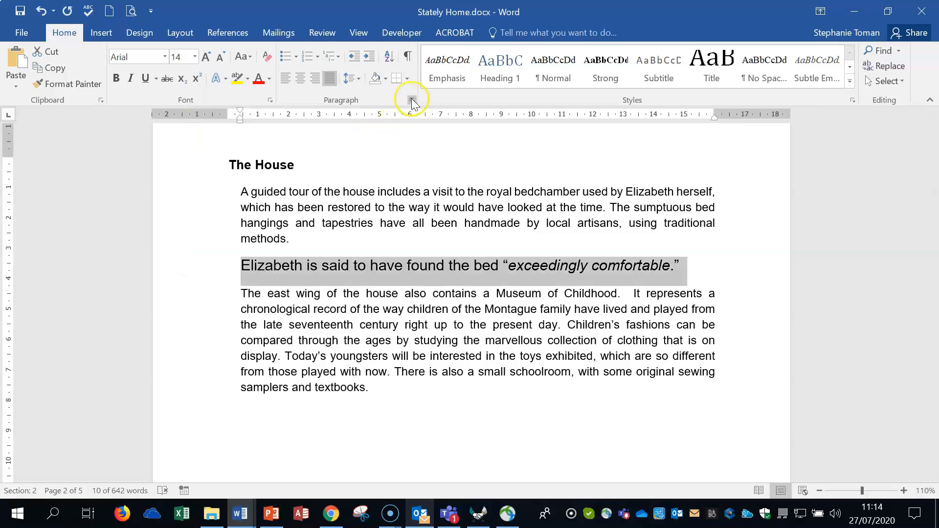
Give the selected Elizabeth paragraph a left and a right indent of 1.27 cm
{"action": "left_click", "coordinate": [412, 101]}
{"action": "double_click", "coordinate": [635, 181]}
{"action": "type", "text": "1.27"}
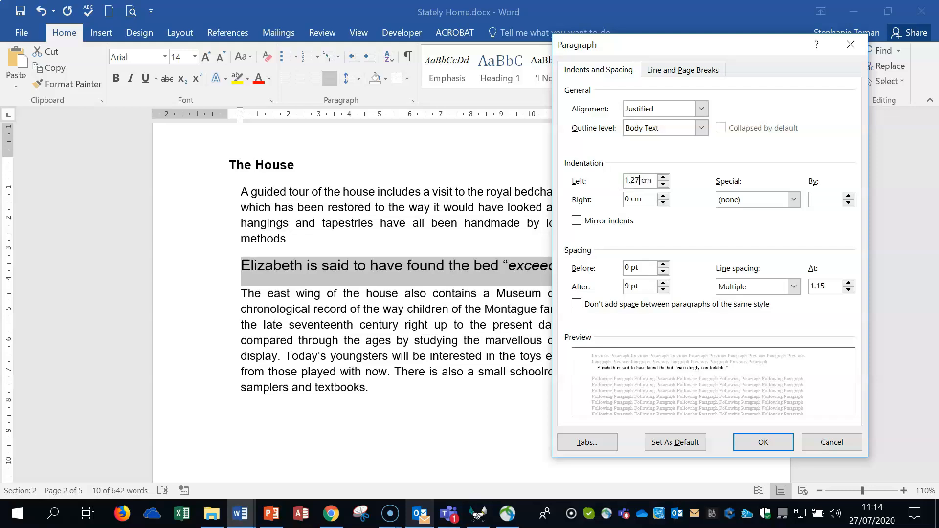
{"action": "double_click", "coordinate": [627, 198]}
{"action": "type", "text": "1.27"}
{"action": "left_click", "coordinate": [760, 441]}
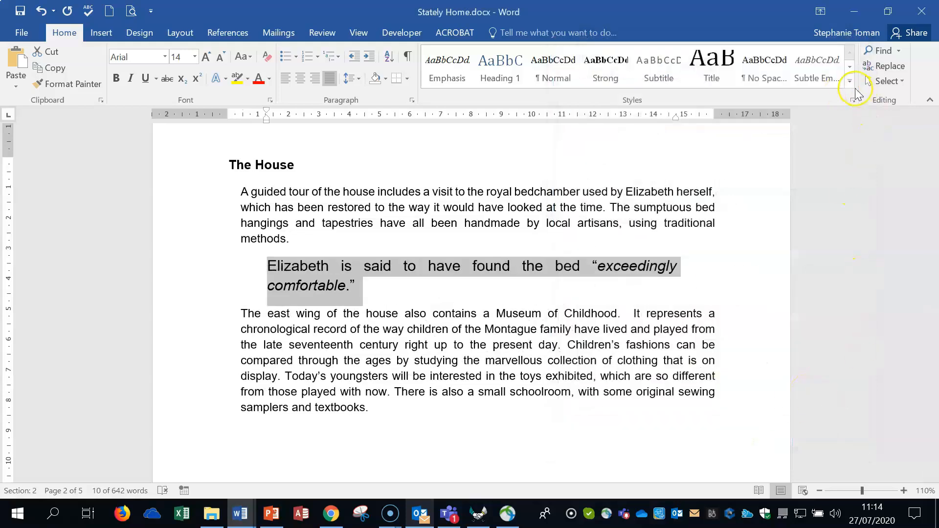
Show the list of styles beside the page and set its options to show All styles
{"action": "left_click", "coordinate": [852, 101]}
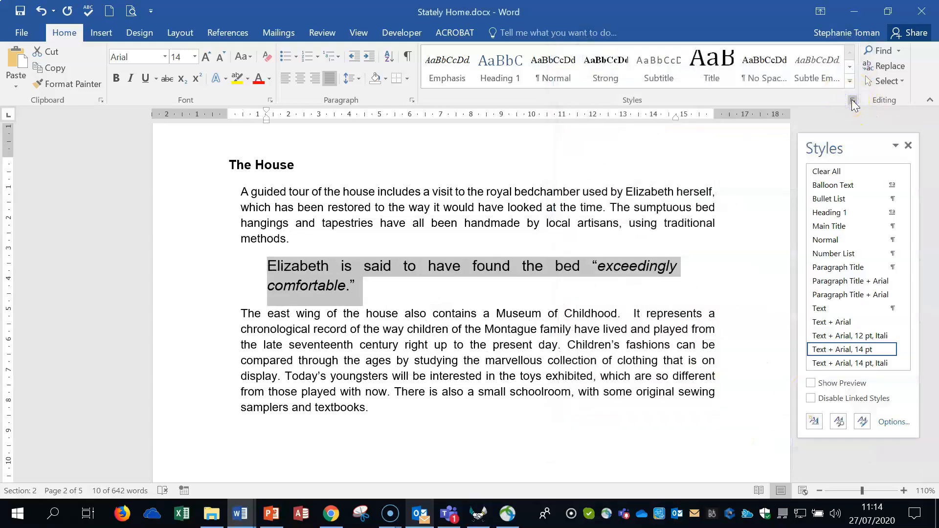
{"action": "mouse_move", "coordinate": [847, 219]}
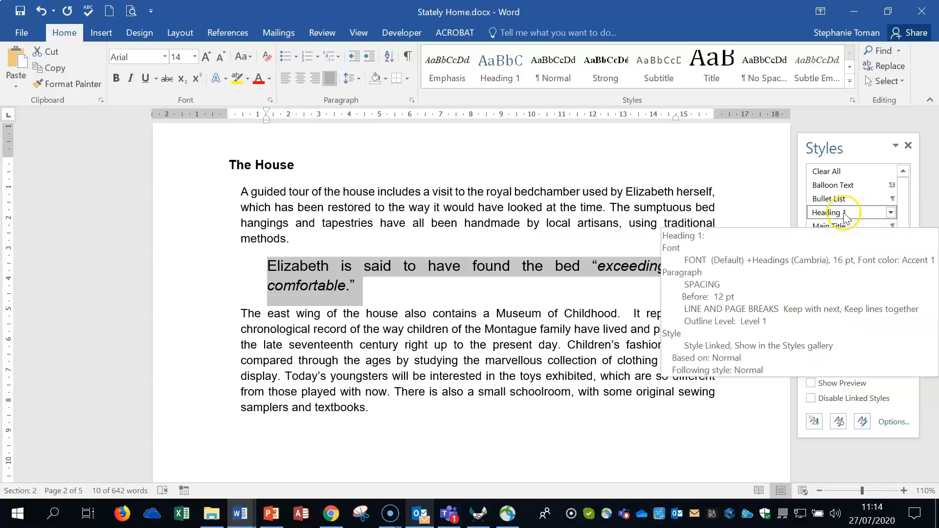
{"action": "left_click_drag", "start_coordinate": [908, 212], "coordinate": [908, 203]}
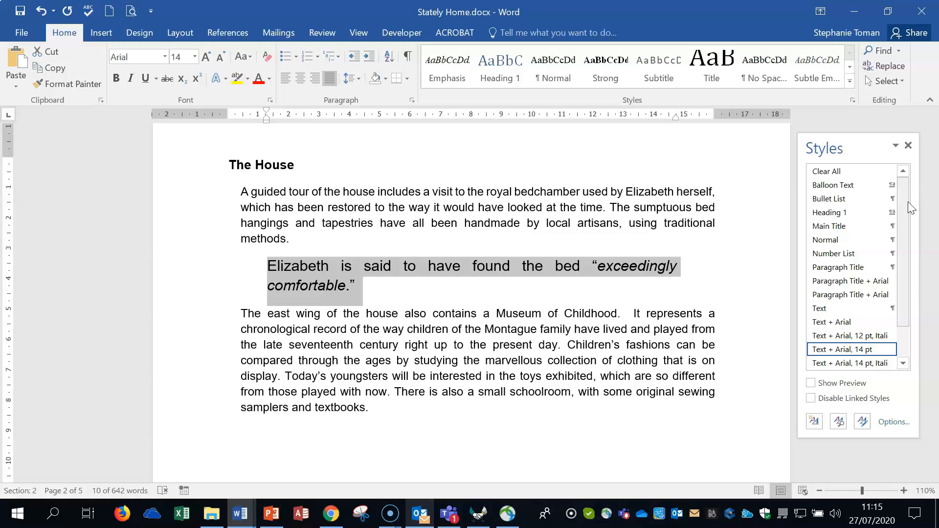
{"action": "left_click", "coordinate": [890, 423]}
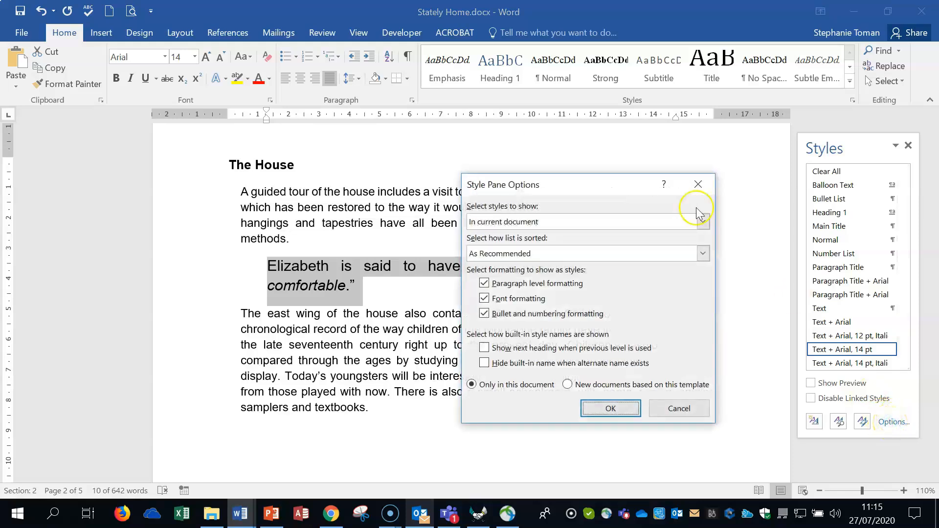
{"action": "left_click_drag", "start_coordinate": [575, 183], "coordinate": [588, 123]}
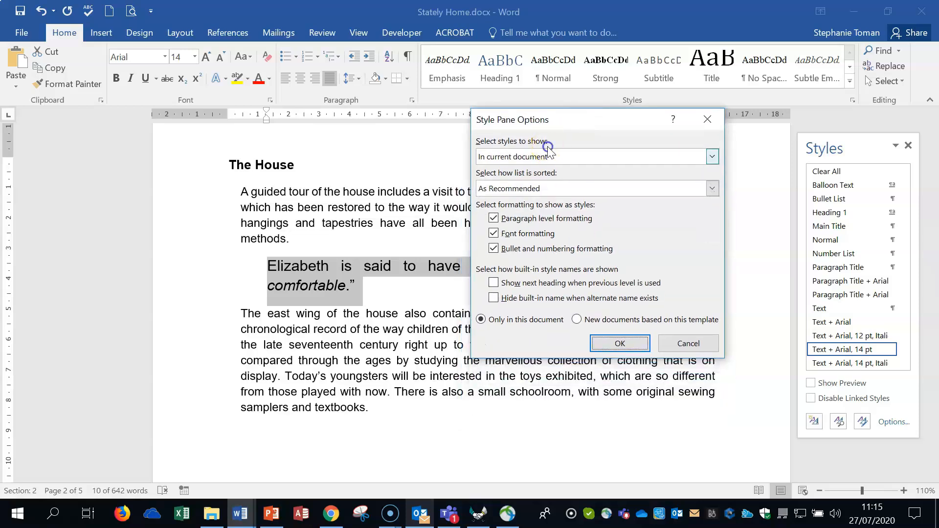
{"action": "left_click", "coordinate": [550, 156]}
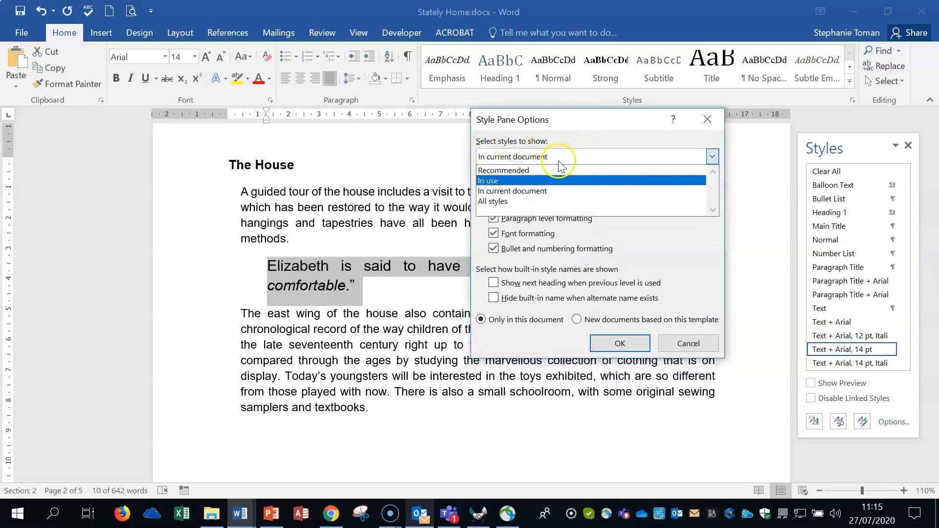
{"action": "left_click", "coordinate": [527, 201]}
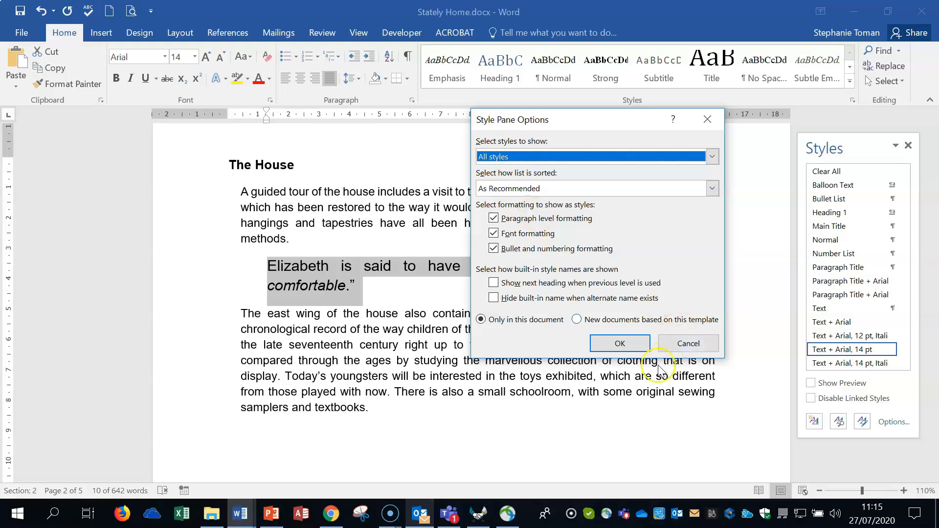
{"action": "left_click", "coordinate": [620, 343]}
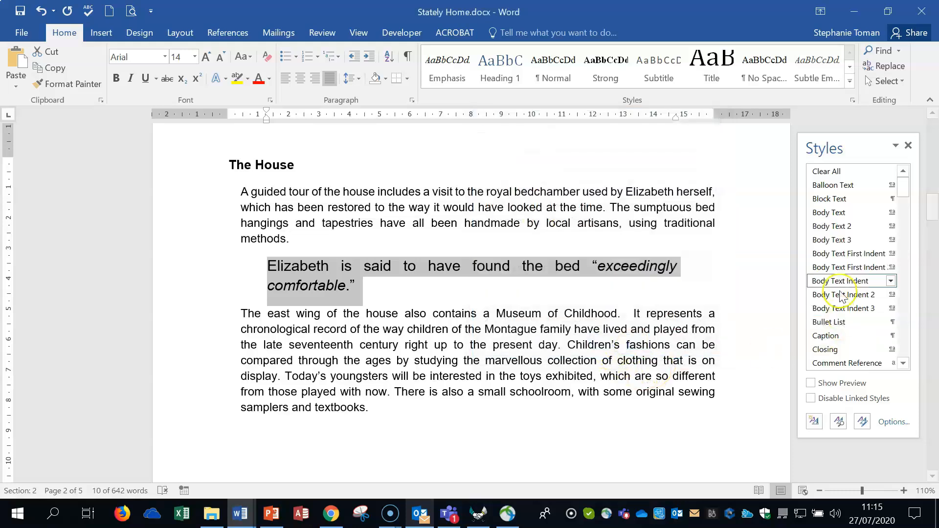
Update the Heading 3 style to match the selected Elizabeth paragraph
{"action": "left_click", "coordinate": [905, 207]}
{"action": "left_click_drag", "start_coordinate": [905, 207], "coordinate": [908, 226]}
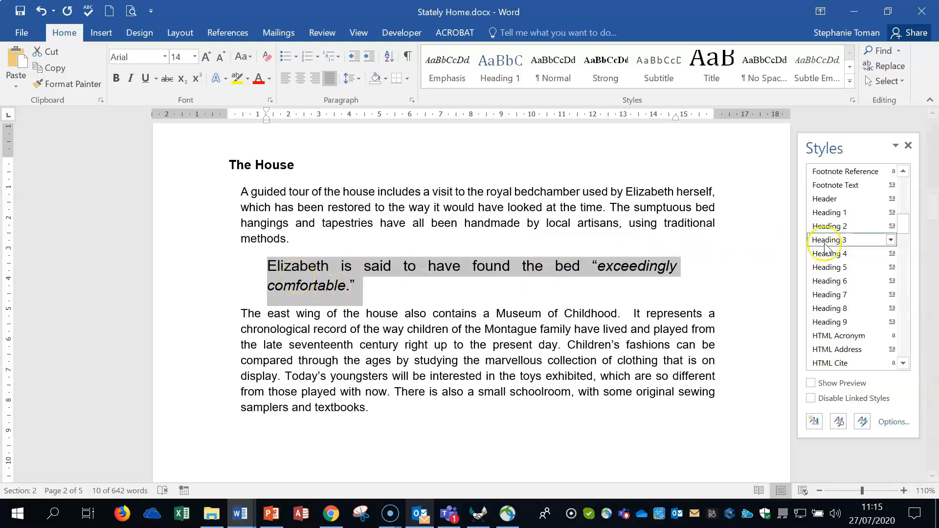
{"action": "mouse_move", "coordinate": [830, 242]}
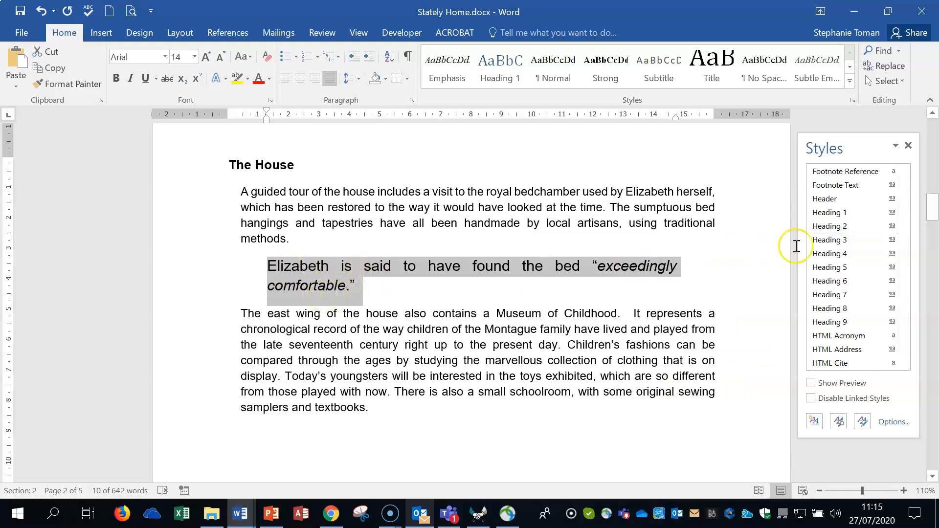
{"action": "mouse_move", "coordinate": [860, 243]}
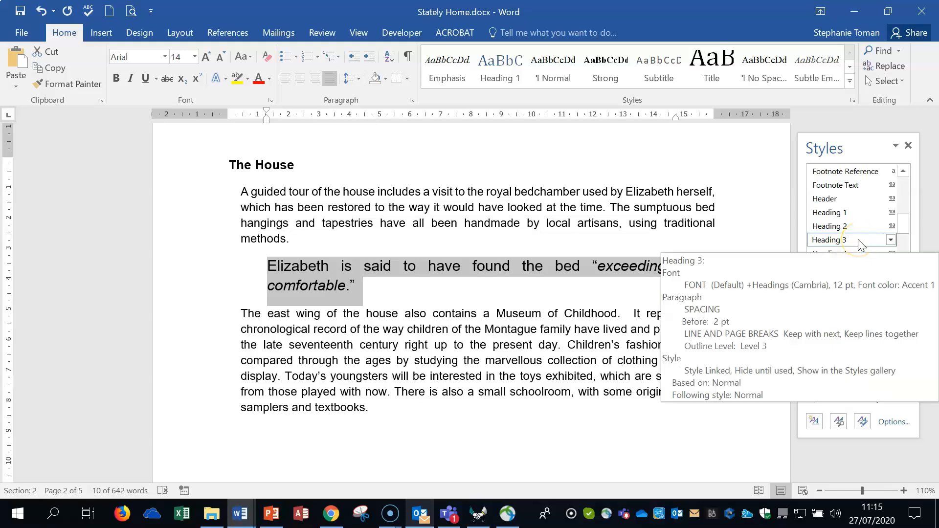
{"action": "left_click", "coordinate": [891, 239]}
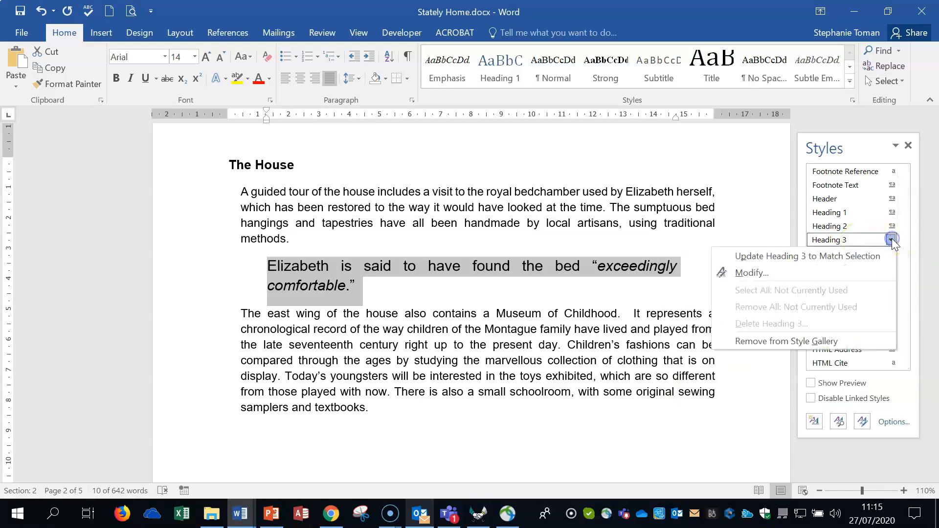
{"action": "left_click", "coordinate": [850, 258]}
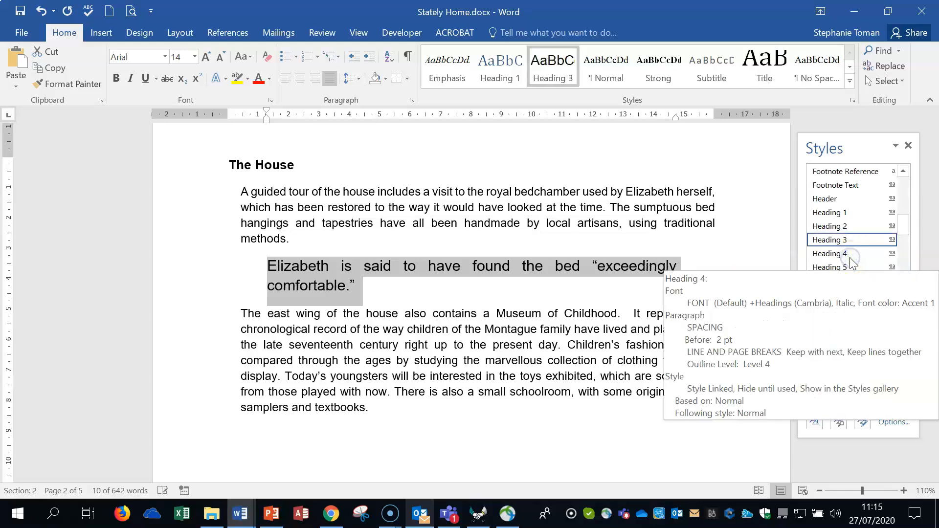
Try the Heading 3 style on the paragraph about the east wing, and undo it
{"action": "left_click", "coordinate": [545, 344]}
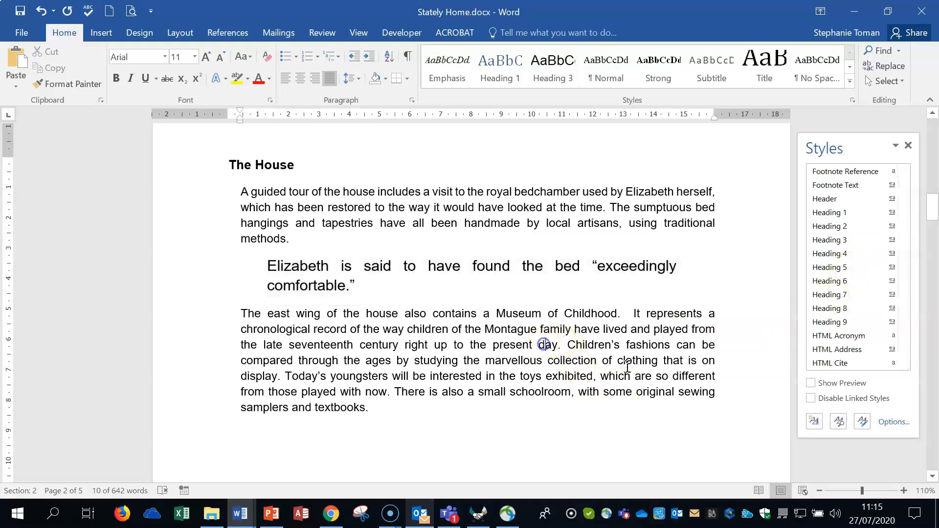
{"action": "mouse_move", "coordinate": [834, 244]}
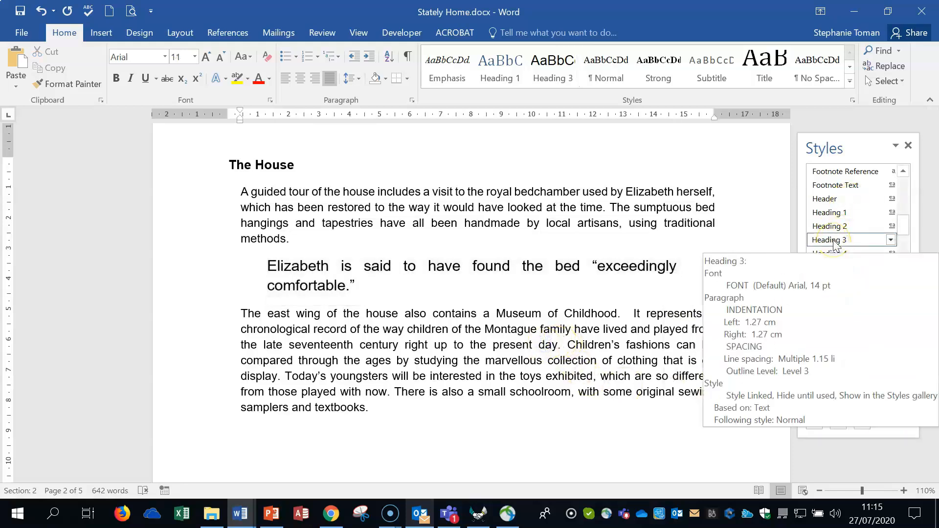
{"action": "left_click", "coordinate": [833, 241]}
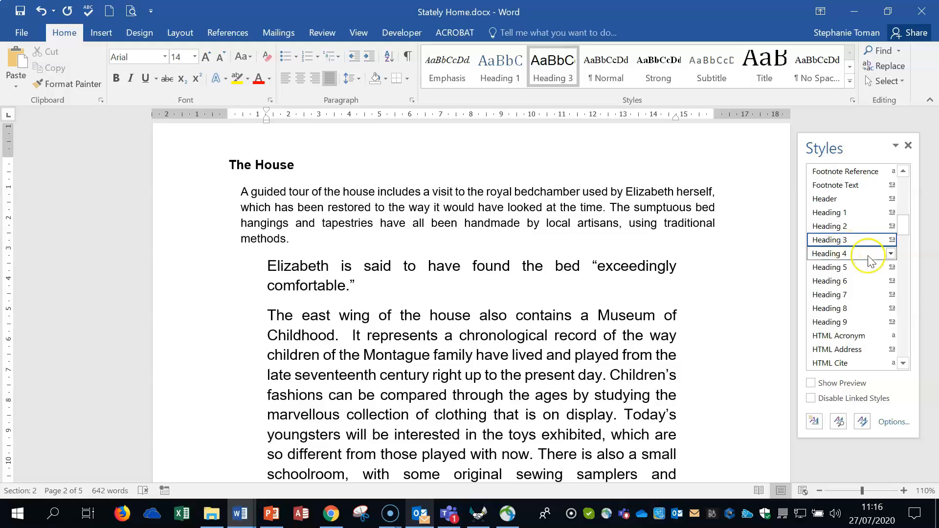
{"action": "left_click", "coordinate": [41, 11]}
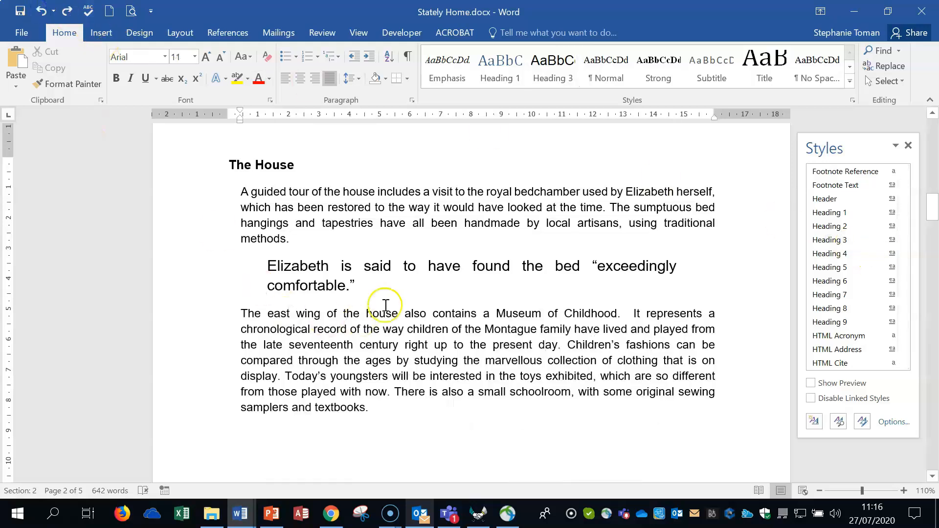
{"action": "left_click", "coordinate": [379, 287]}
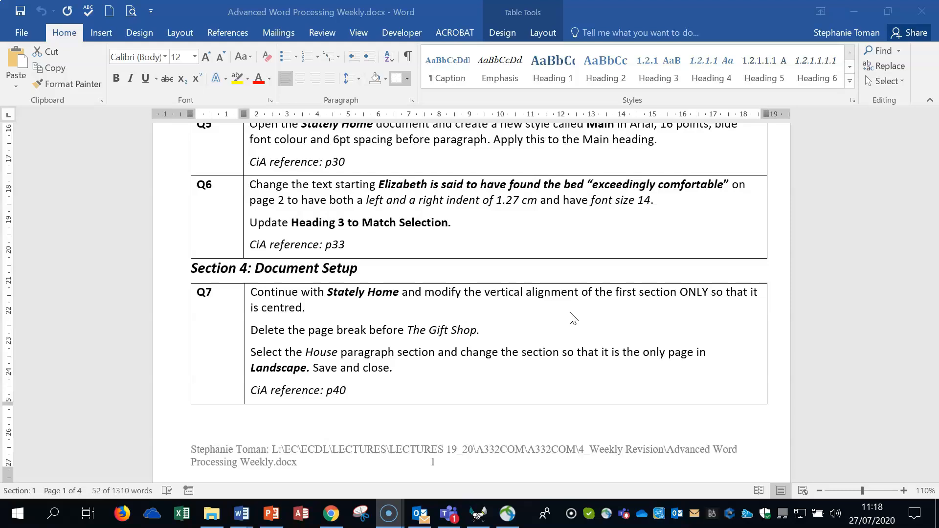
Return from the question sheet to the Stately Home document and close the list of styles
{"action": "left_click", "coordinate": [853, 10]}
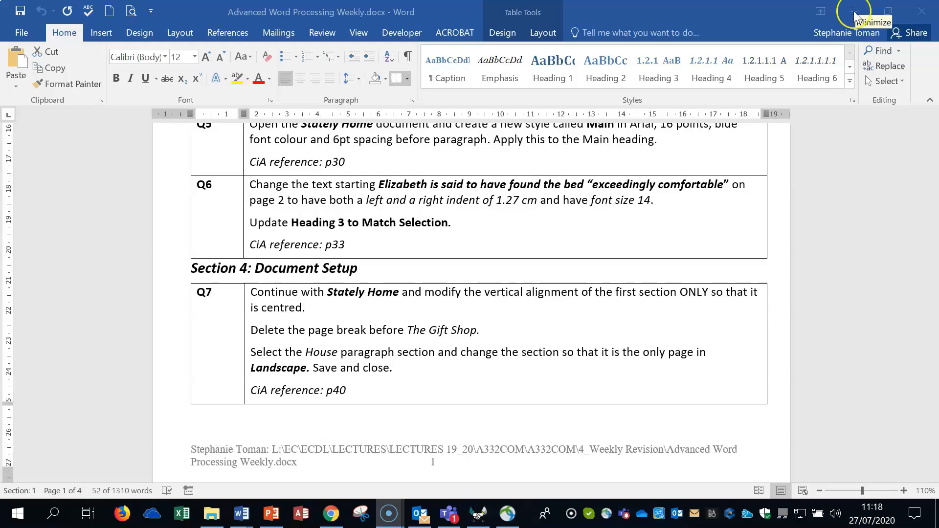
{"action": "left_click", "coordinate": [853, 13]}
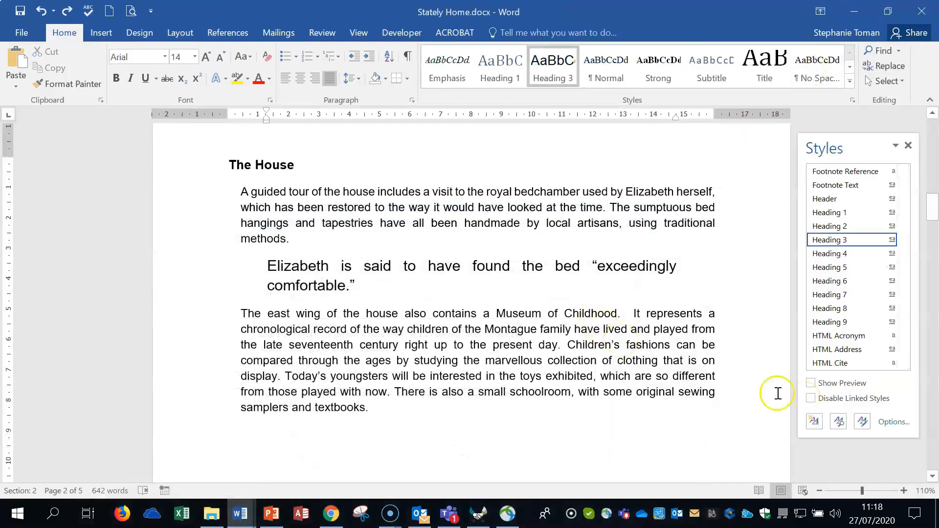
{"action": "left_click", "coordinate": [908, 143]}
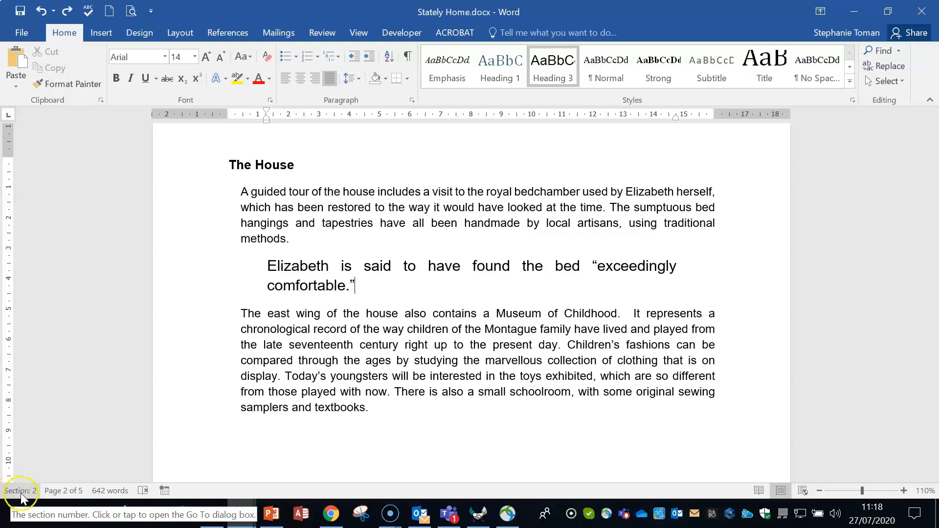
Check the status bar's display options and go to section 1 of the document
{"action": "right_click", "coordinate": [37, 490]}
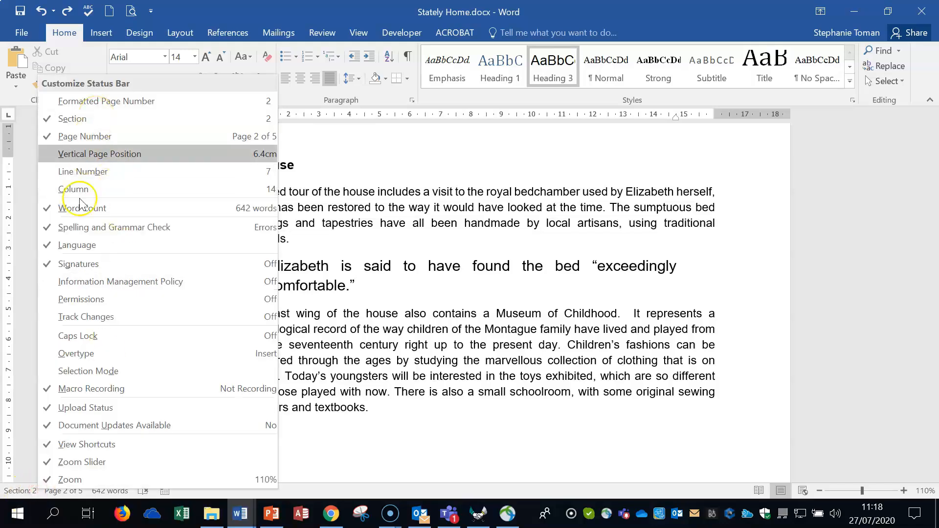
{"action": "left_click", "coordinate": [30, 491]}
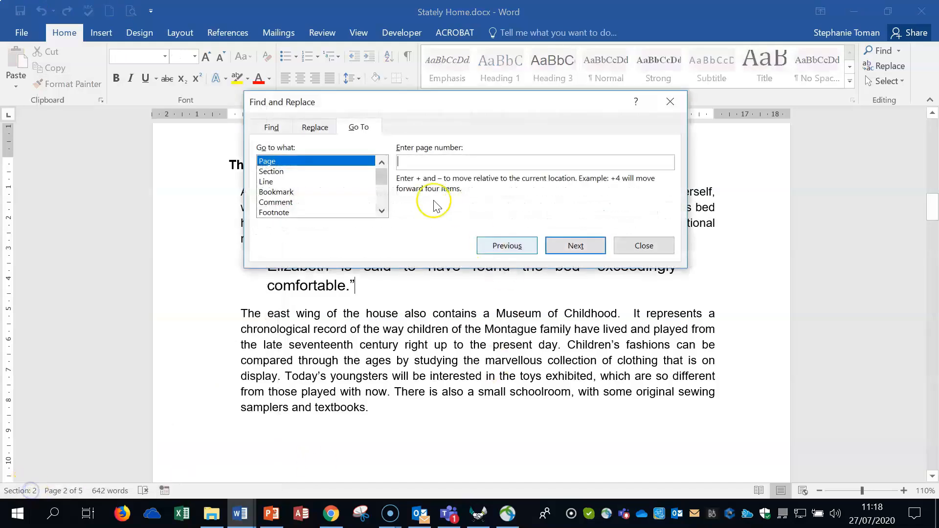
{"action": "left_click", "coordinate": [284, 172]}
{"action": "left_click", "coordinate": [430, 166]}
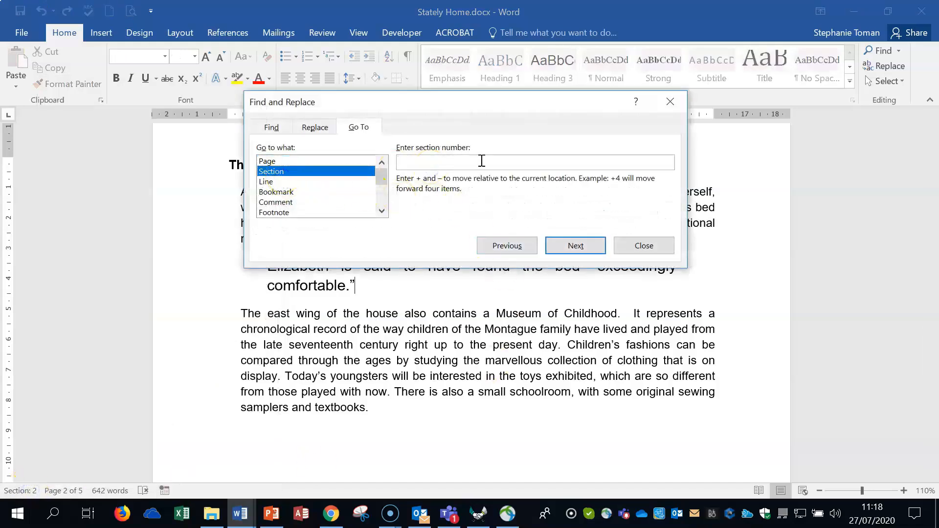
{"action": "type", "text": "1"}
{"action": "left_click", "coordinate": [570, 245]}
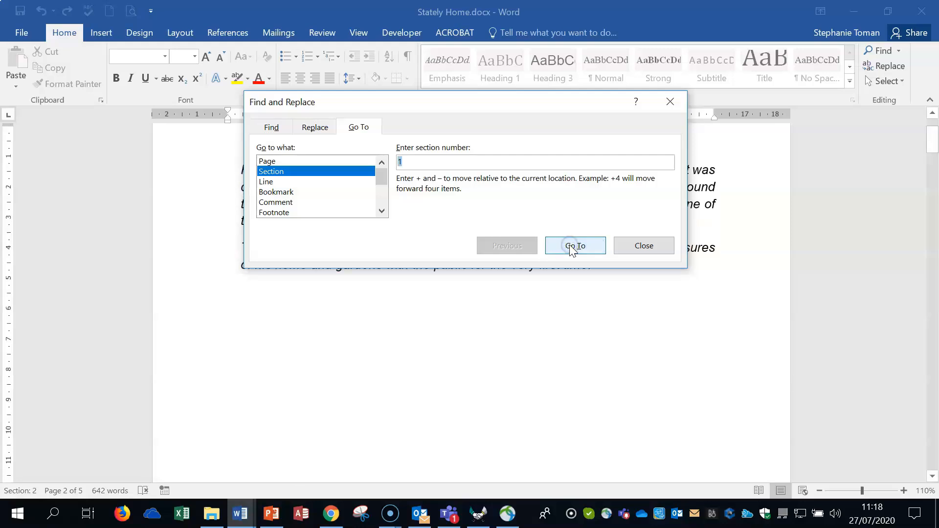
{"action": "left_click", "coordinate": [654, 247]}
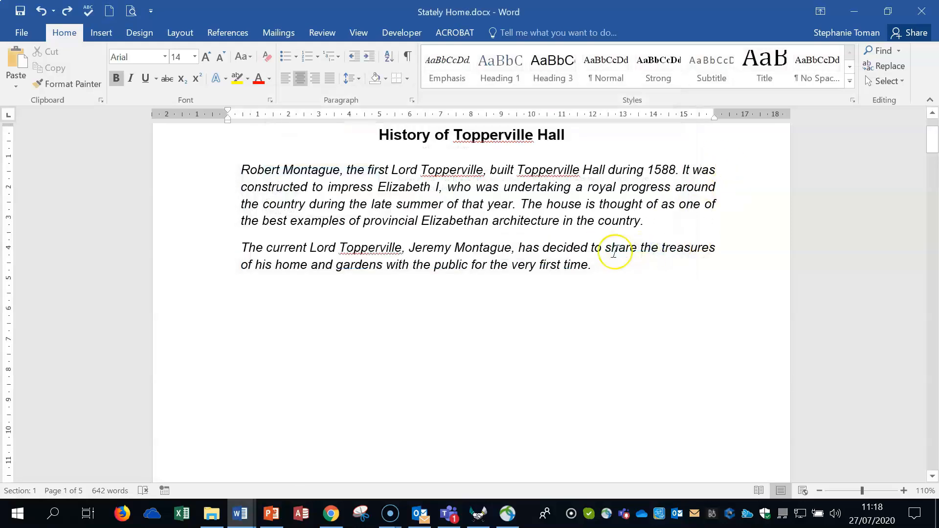
Set the vertical alignment to Center for the History of Topperville Hall section only, applying it to This section
{"action": "scroll", "coordinate": [431, 195], "scroll_direction": "up", "scroll_amount": 1}
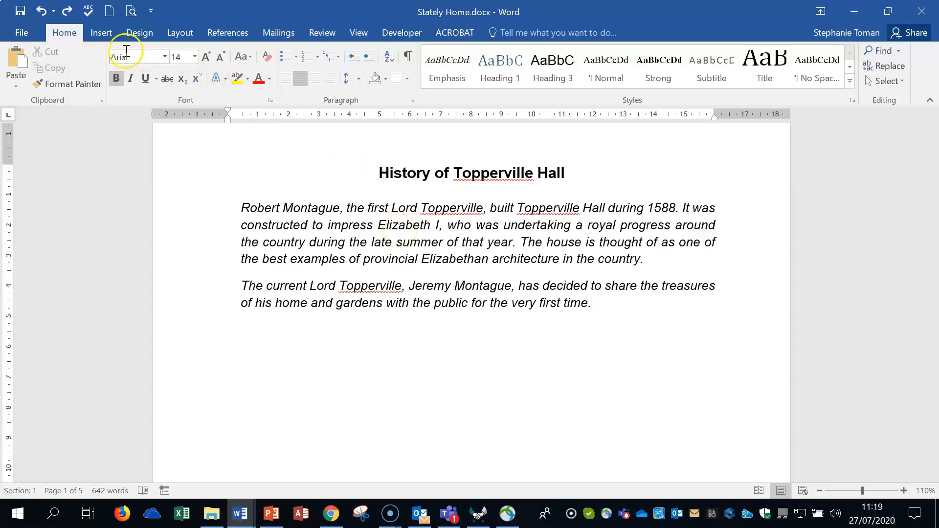
{"action": "left_click", "coordinate": [179, 31]}
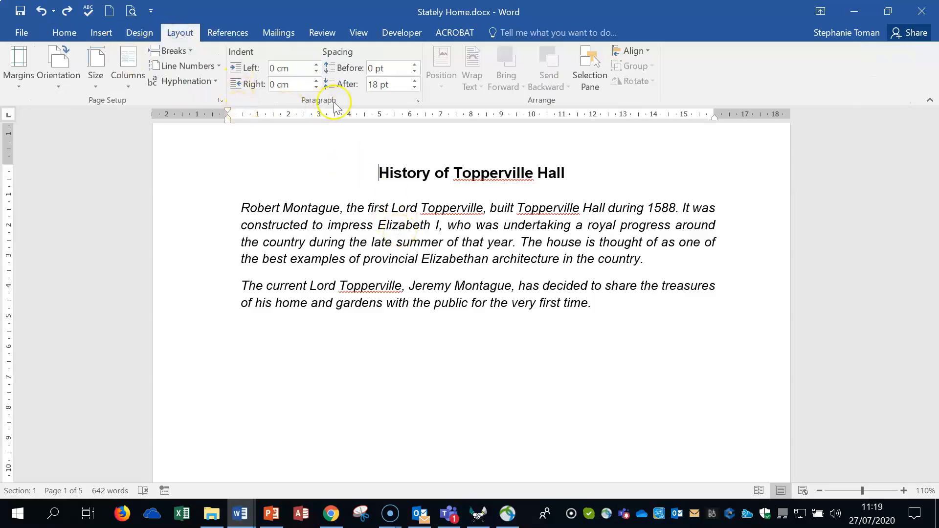
{"action": "left_click", "coordinate": [220, 102]}
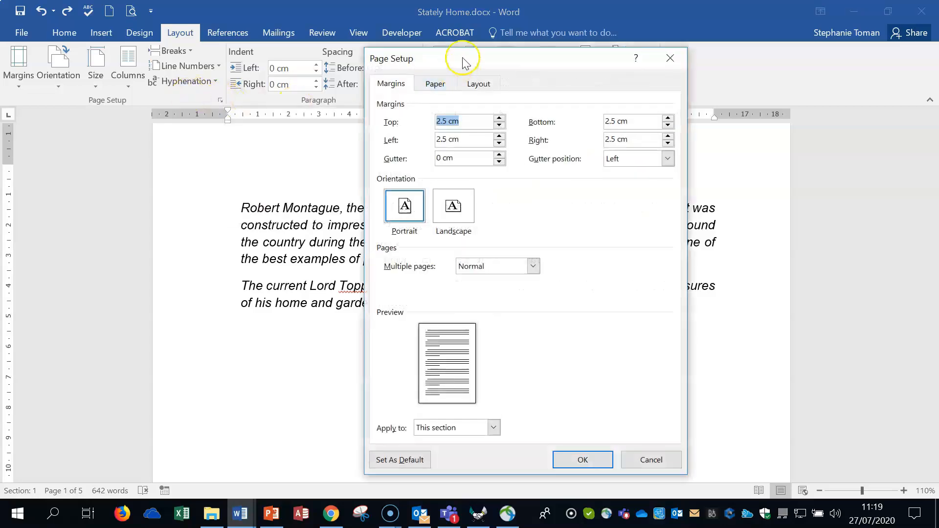
{"action": "left_click_drag", "start_coordinate": [469, 55], "coordinate": [504, 44]}
{"action": "left_click", "coordinate": [515, 70]}
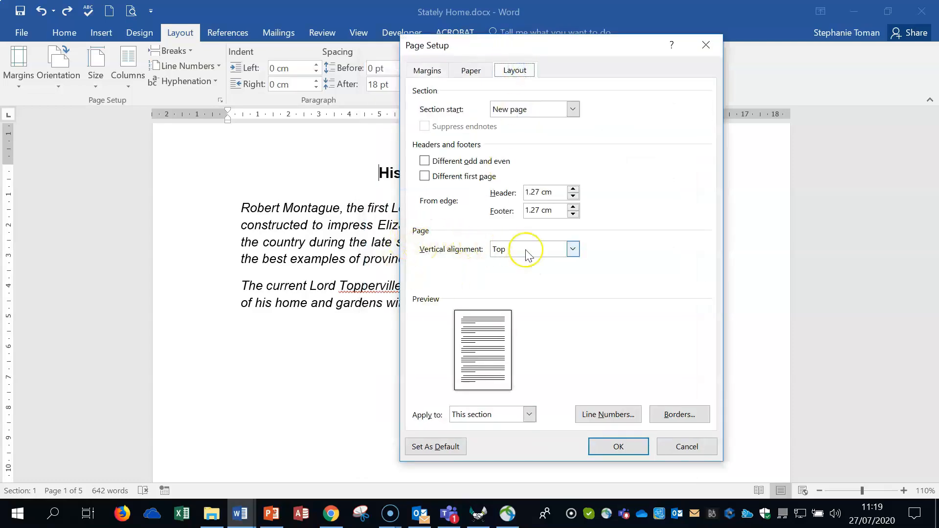
{"action": "left_click", "coordinate": [572, 250]}
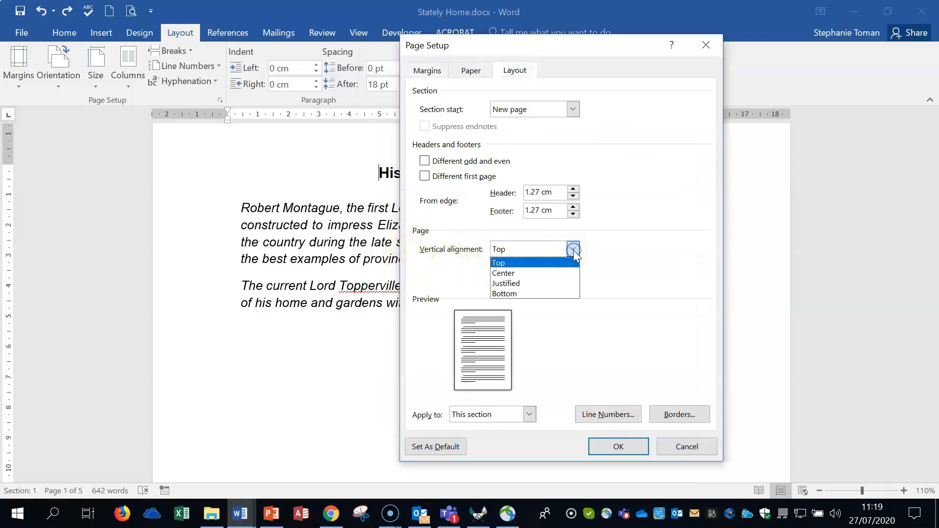
{"action": "left_click", "coordinate": [561, 272]}
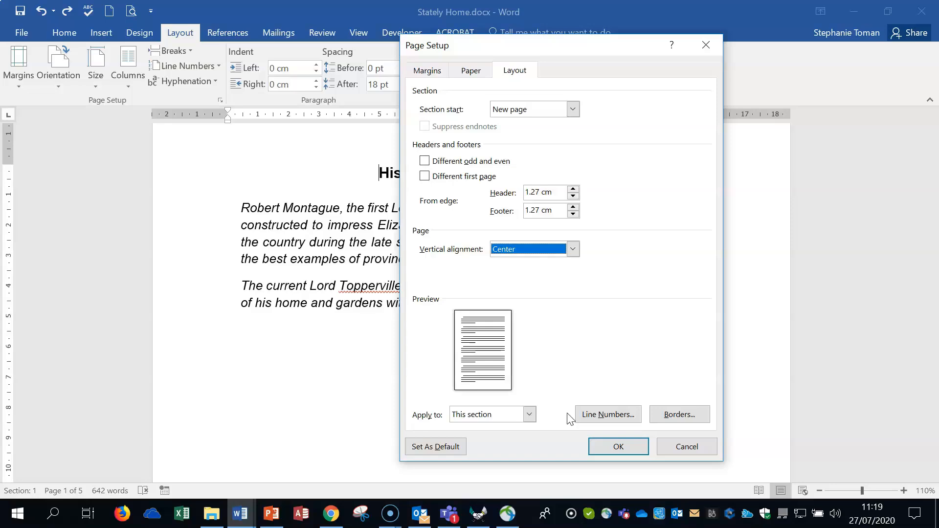
{"action": "left_click", "coordinate": [630, 446]}
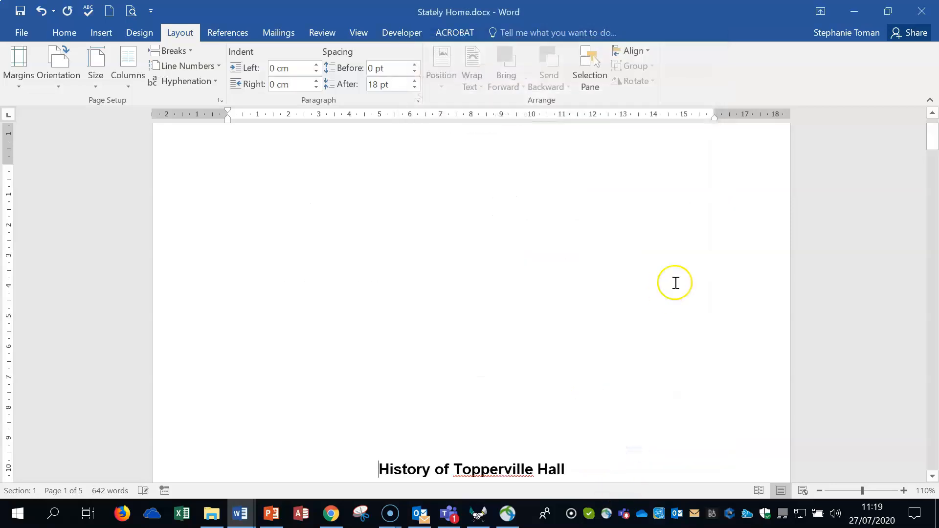
{"action": "scroll", "coordinate": [712, 286], "scroll_direction": "down", "scroll_amount": 7}
{"action": "scroll", "coordinate": [714, 288], "scroll_direction": "up", "scroll_amount": 2}
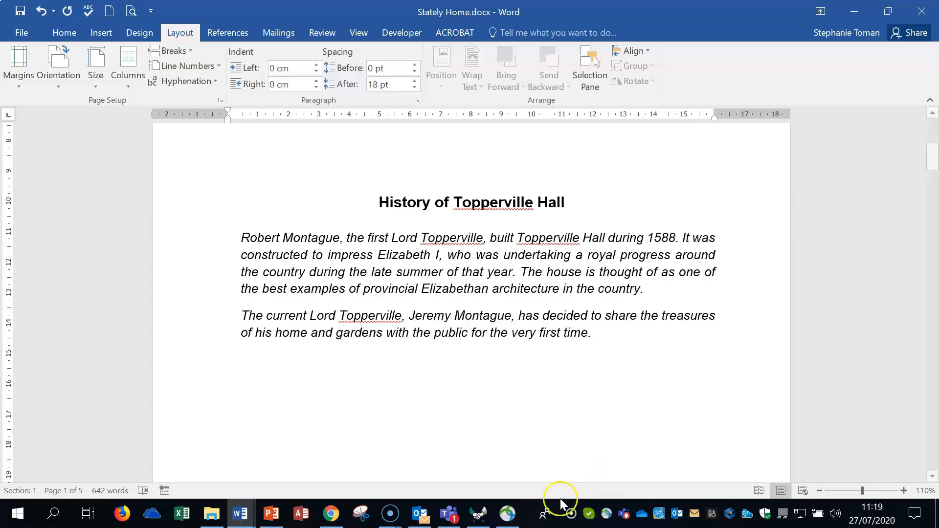
Show the formatting marks and place the cursor at the page break after the Pets' Corner paragraph
{"action": "left_click", "coordinate": [64, 32]}
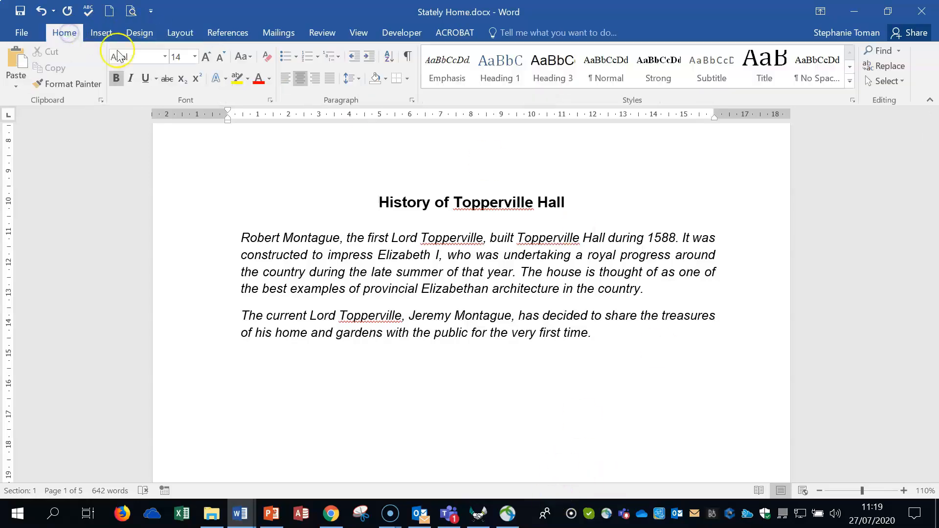
{"action": "left_click", "coordinate": [408, 59]}
{"action": "left_click_drag", "start_coordinate": [932, 157], "coordinate": [929, 390]}
{"action": "left_click", "coordinate": [229, 209]}
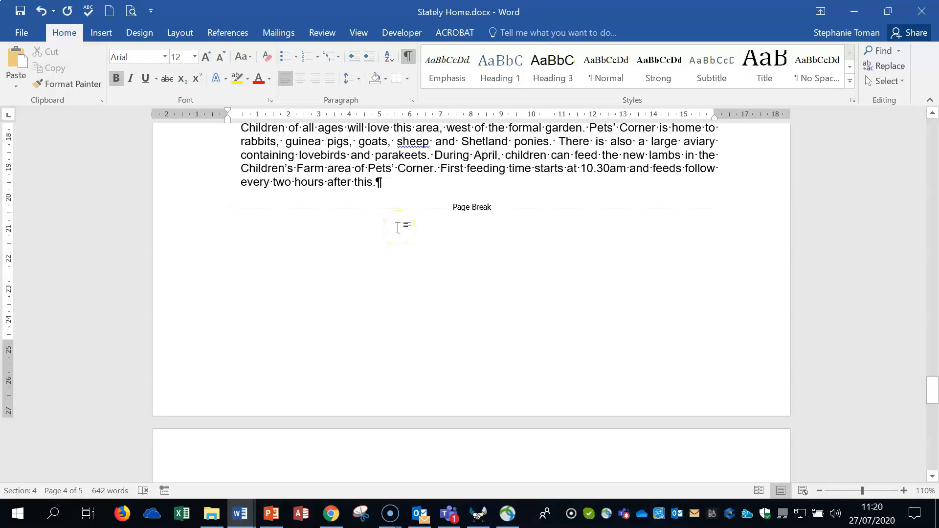
Try adding an empty paragraph at the page break after the Pets' Corner text, and undo it
{"action": "left_click", "coordinate": [718, 206]}
{"action": "key", "text": "Return"}
{"action": "left_click", "coordinate": [720, 235]}
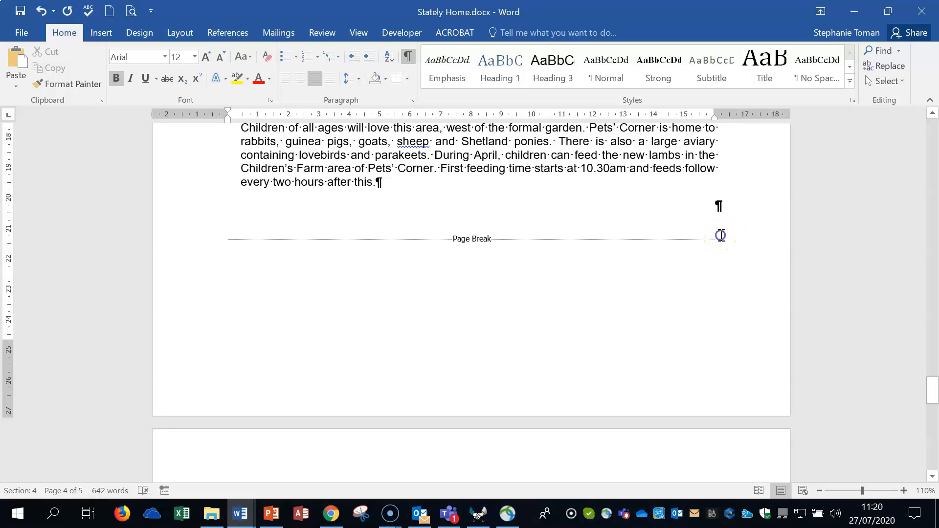
{"action": "key", "text": "ctrl+z"}
Delete the page break before the Gift Shop heading
{"action": "left_click", "coordinate": [229, 205]}
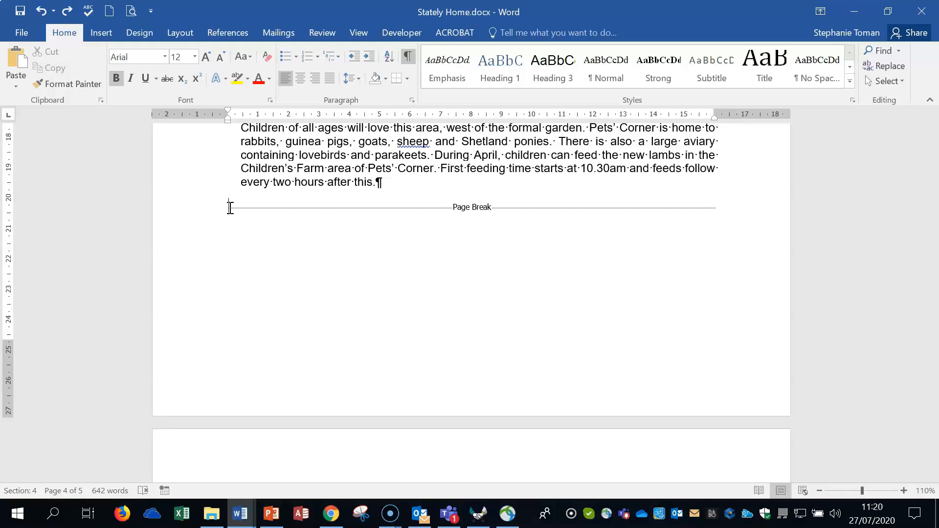
{"action": "key", "text": "Delete"}
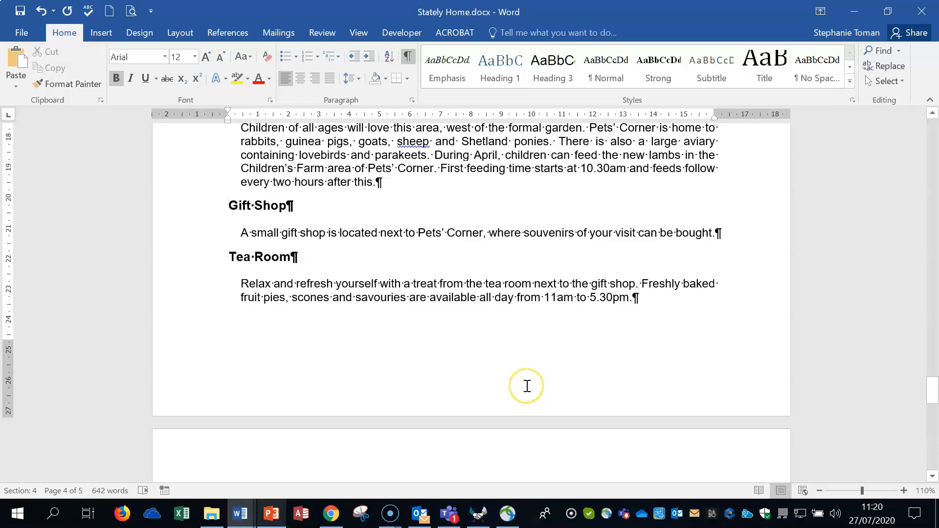
Change the page orientation of The House section to Landscape
{"action": "scroll", "coordinate": [527, 386], "scroll_direction": "up", "scroll_amount": 15}
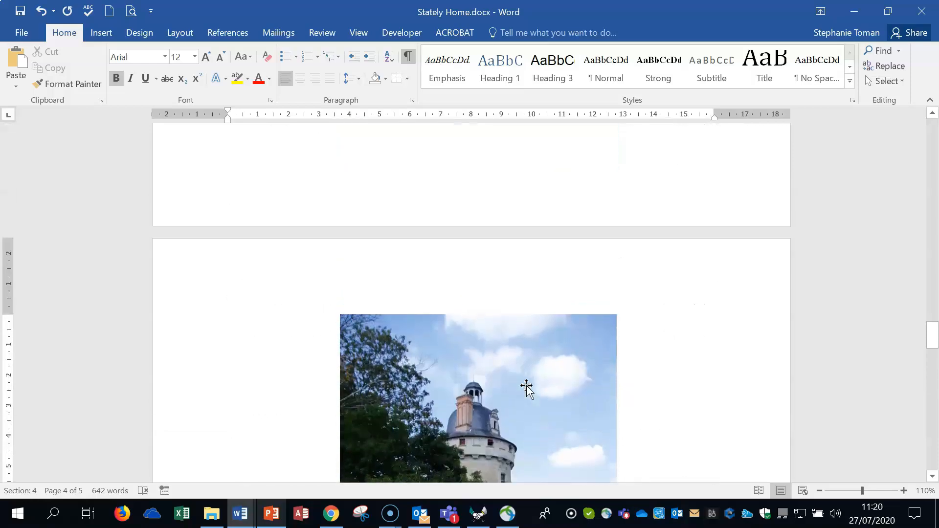
{"action": "scroll", "coordinate": [527, 386], "scroll_direction": "up", "scroll_amount": 15}
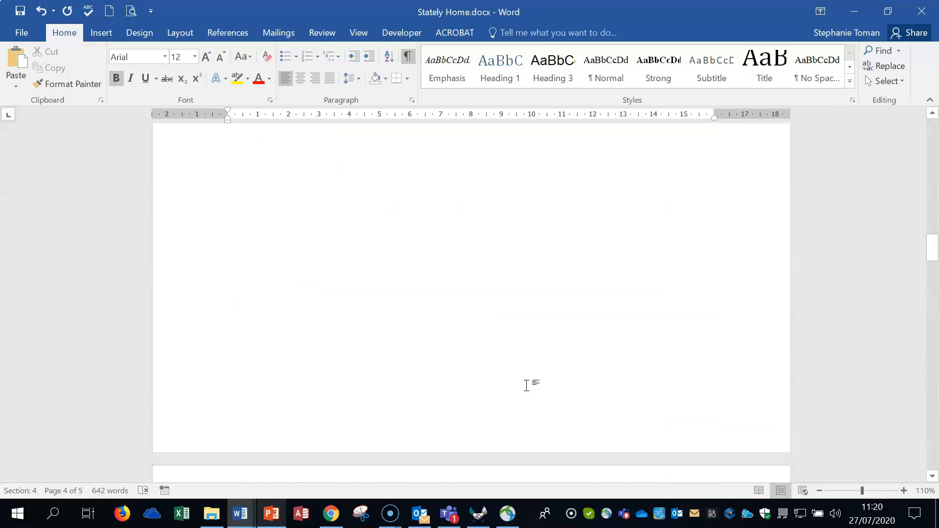
{"action": "scroll", "coordinate": [526, 386], "scroll_direction": "up", "scroll_amount": 5}
{"action": "left_click", "coordinate": [223, 208]}
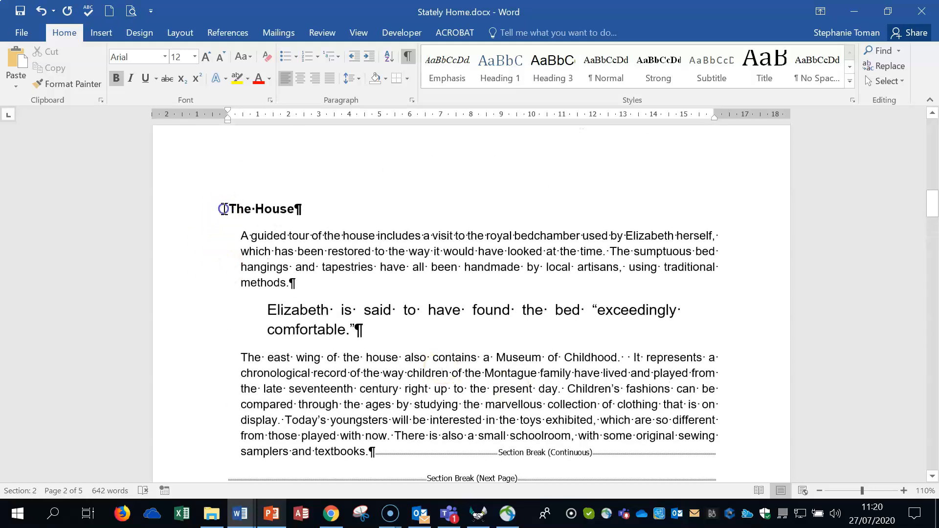
{"action": "left_click", "coordinate": [317, 198]}
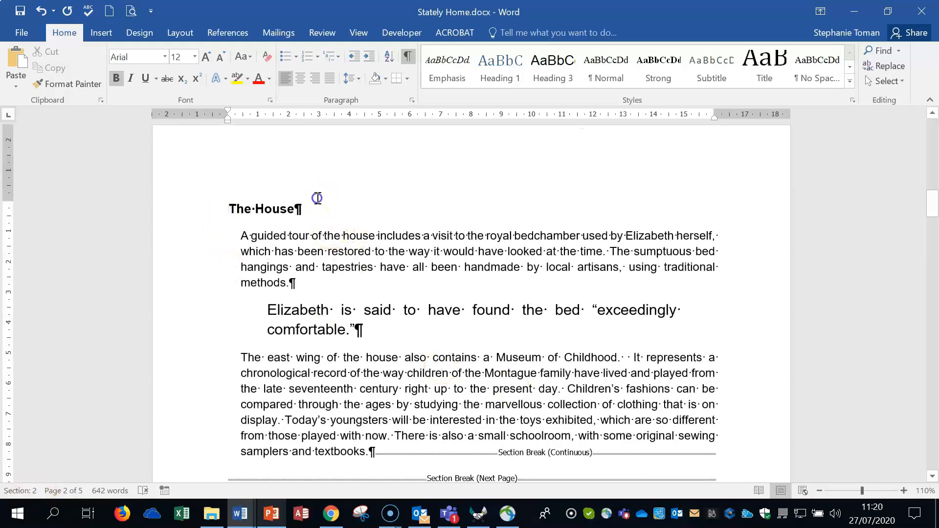
{"action": "scroll", "coordinate": [462, 303], "scroll_direction": "down", "scroll_amount": 1}
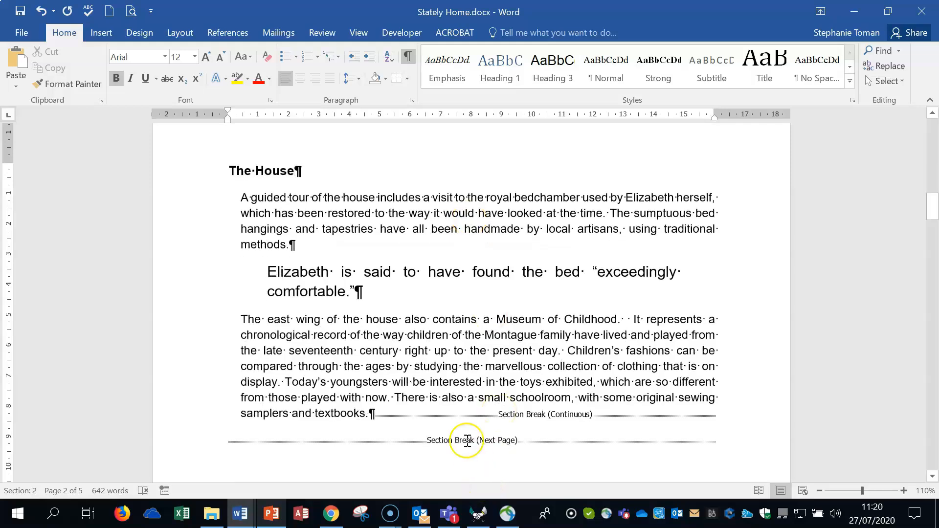
{"action": "scroll", "coordinate": [459, 300], "scroll_direction": "up", "scroll_amount": 1}
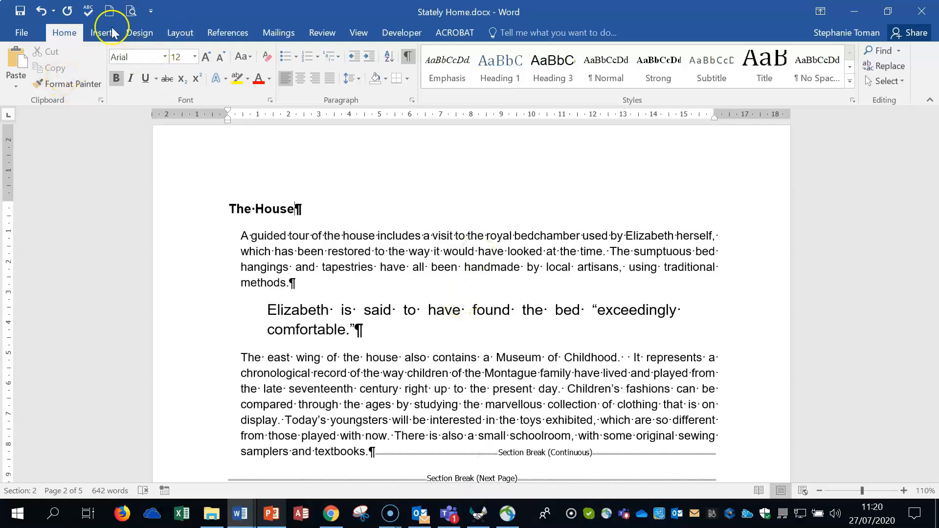
{"action": "left_click", "coordinate": [182, 32]}
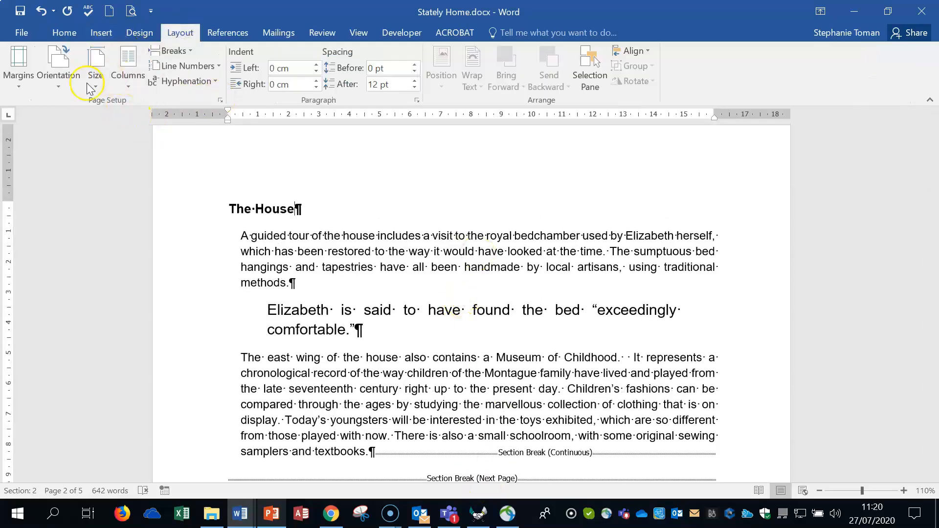
{"action": "left_click", "coordinate": [53, 87]}
{"action": "left_click", "coordinate": [78, 139]}
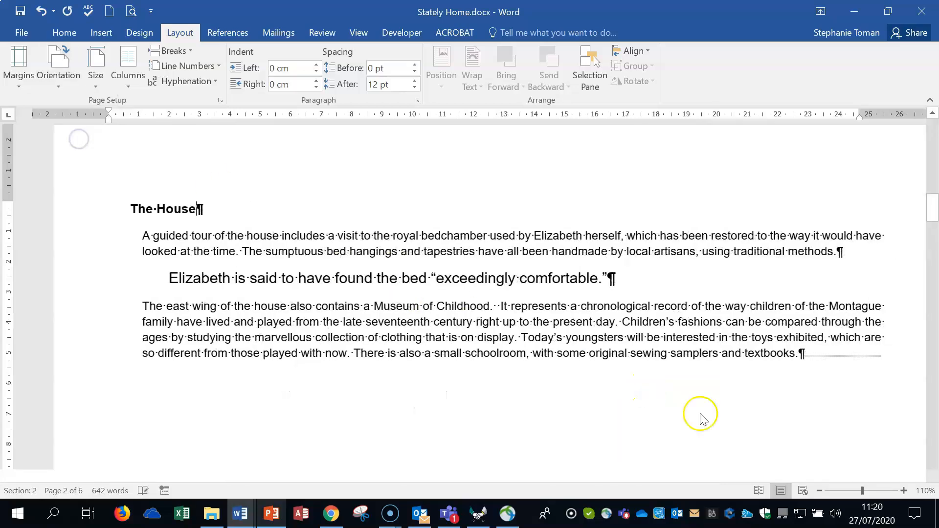
Zoom out to 50% and check the orientation of all the document's pages
{"action": "left_click", "coordinate": [837, 491]}
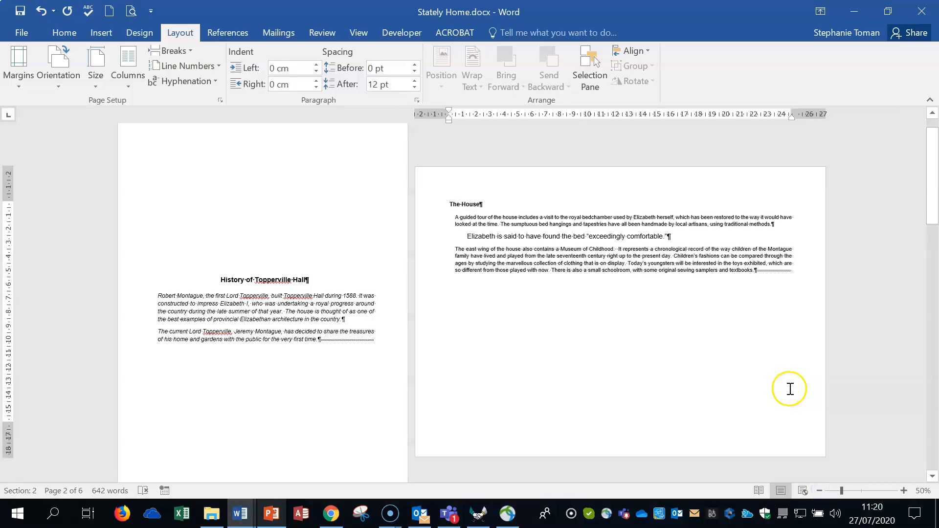
{"action": "scroll", "coordinate": [790, 389], "scroll_direction": "down", "scroll_amount": 3}
{"action": "scroll", "coordinate": [790, 389], "scroll_direction": "up", "scroll_amount": 5}
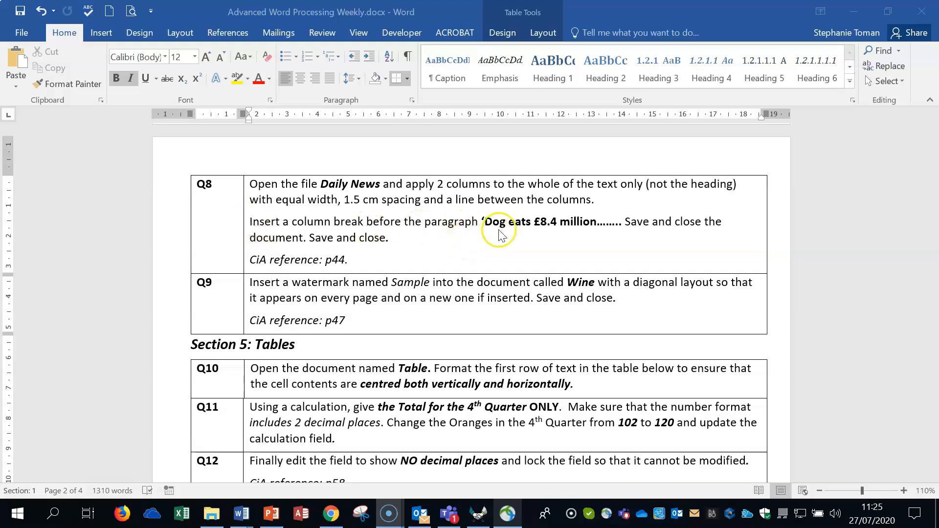
Leave the question sheet at Q8 and switch to the Daily News document
{"action": "left_click", "coordinate": [854, 10]}
{"action": "left_click", "coordinate": [424, 231]}
{"action": "double_click", "coordinate": [424, 231]}
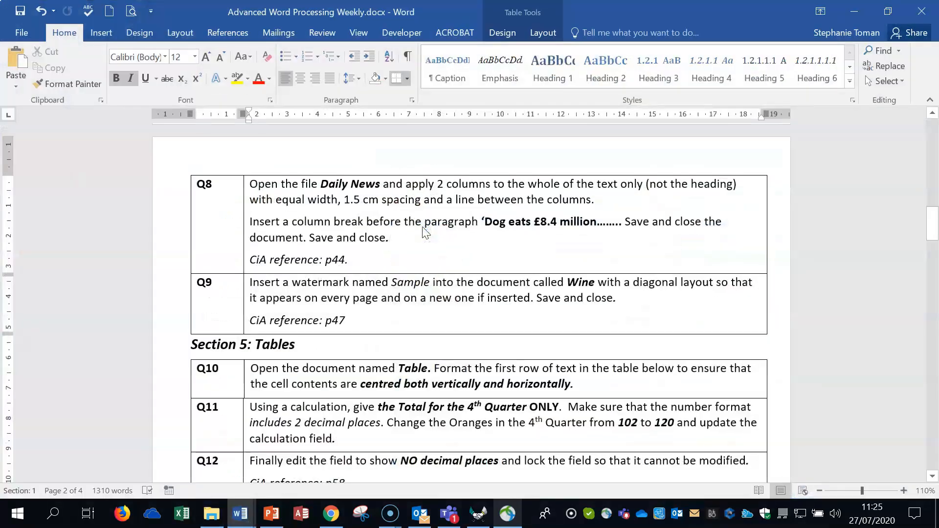
{"action": "left_click", "coordinate": [853, 11]}
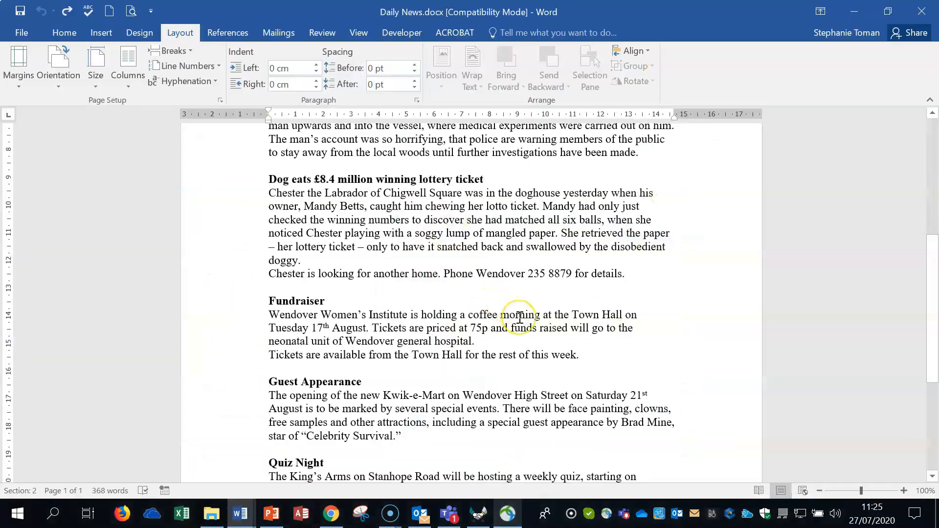
Check the formatting marks for the section break between the Daily News title and the first article, and hide the marks again
{"action": "scroll", "coordinate": [519, 317], "scroll_direction": "up", "scroll_amount": 5}
{"action": "left_click", "coordinate": [266, 180]}
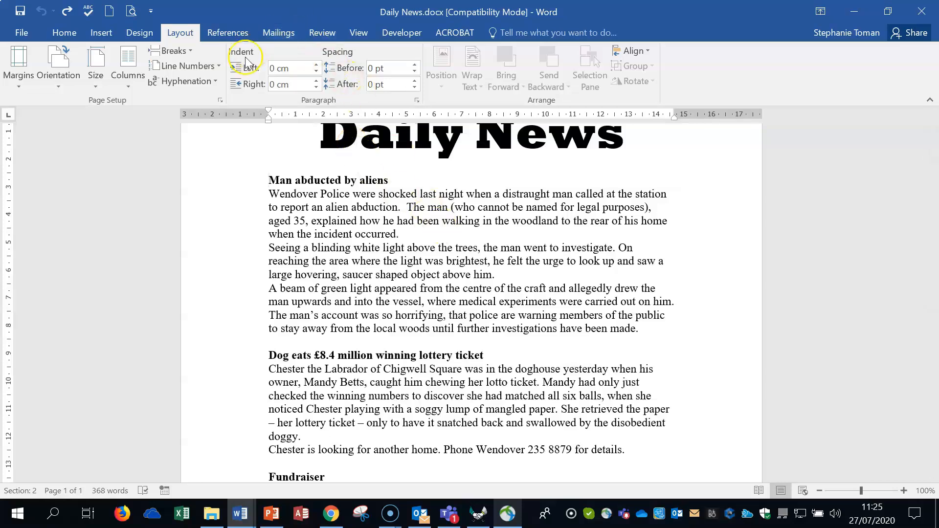
{"action": "left_click", "coordinate": [60, 33]}
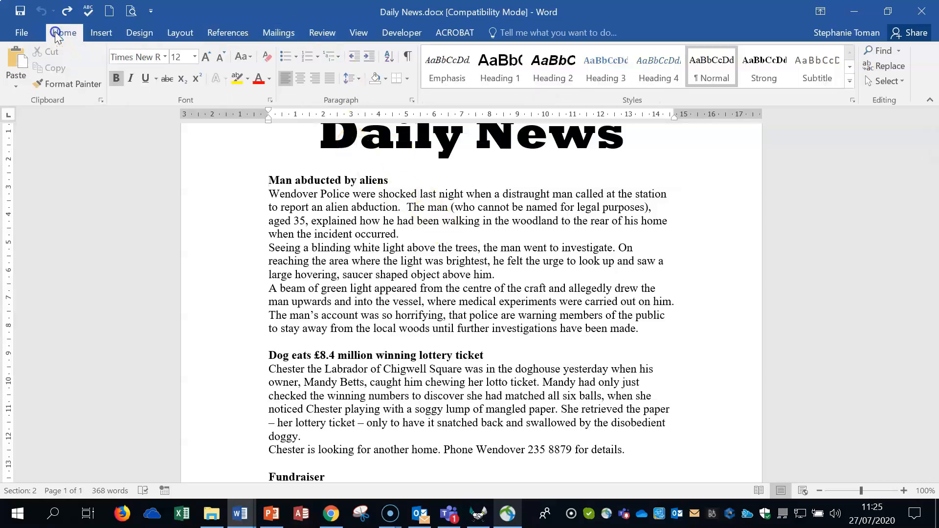
{"action": "left_click", "coordinate": [407, 56]}
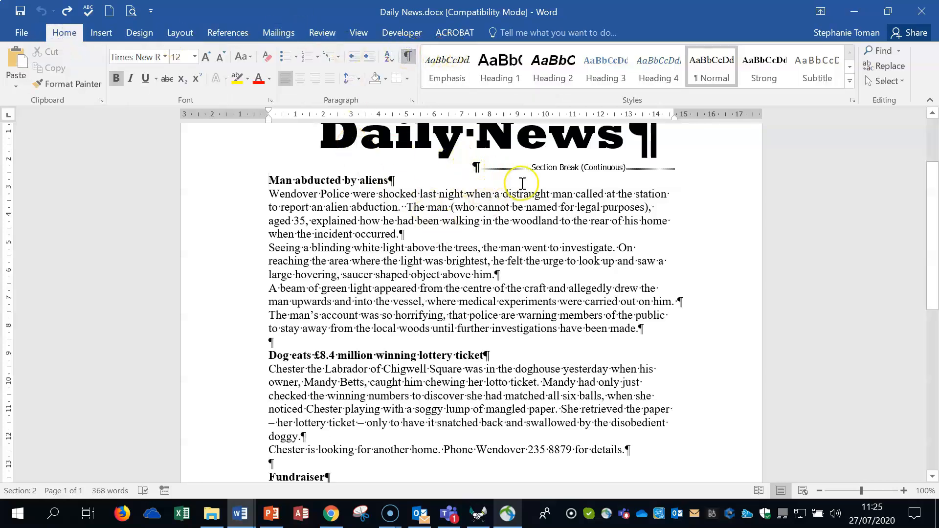
{"action": "left_click", "coordinate": [407, 55]}
Select all the article text below the Daily News title and choose the Two columns preset for it
{"action": "left_click_drag", "start_coordinate": [276, 181], "coordinate": [495, 446]}
{"action": "scroll", "coordinate": [484, 446], "scroll_direction": "down", "scroll_amount": 5}
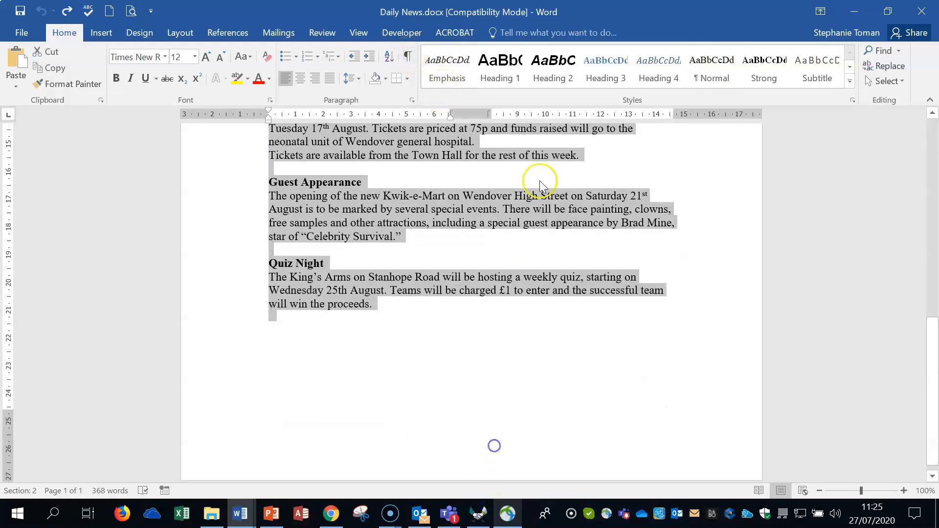
{"action": "left_click", "coordinate": [183, 34]}
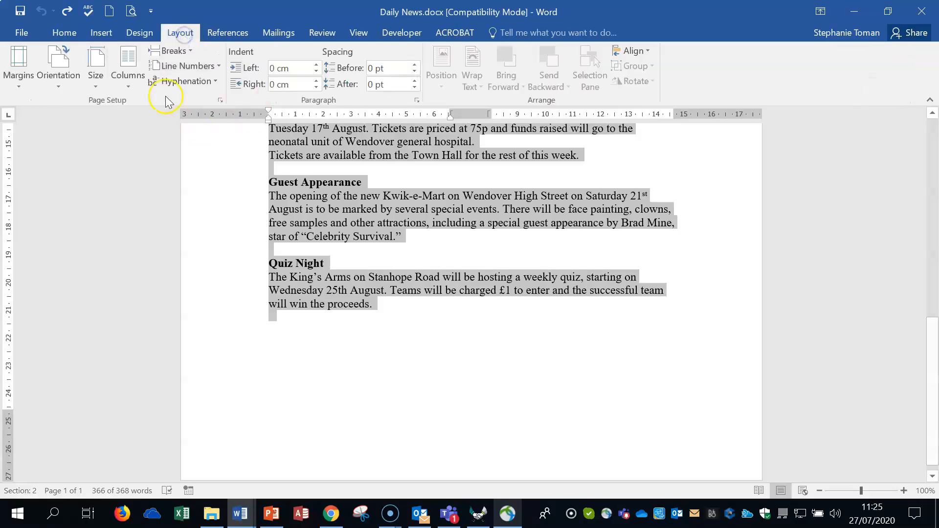
{"action": "left_click", "coordinate": [129, 78]}
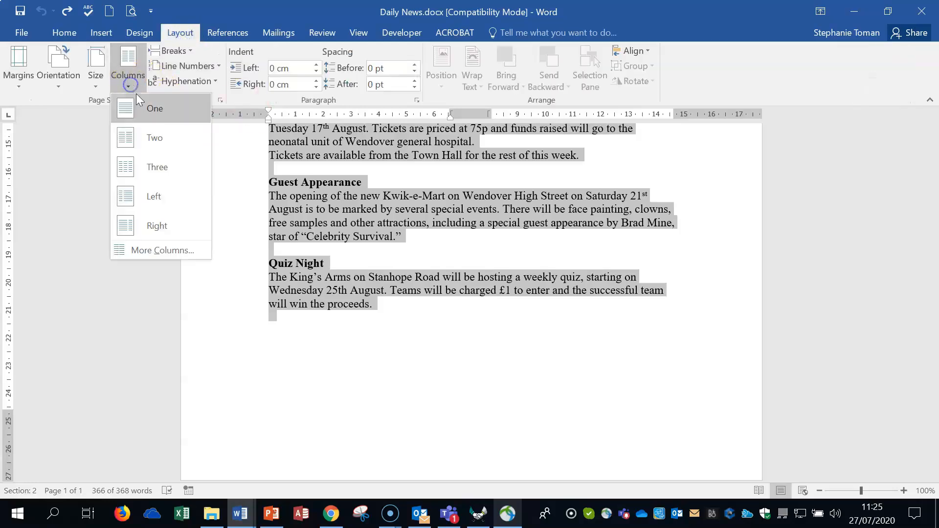
{"action": "left_click", "coordinate": [160, 252]}
{"action": "left_click_drag", "start_coordinate": [741, 162], "coordinate": [662, 109]}
{"action": "left_click", "coordinate": [591, 159]}
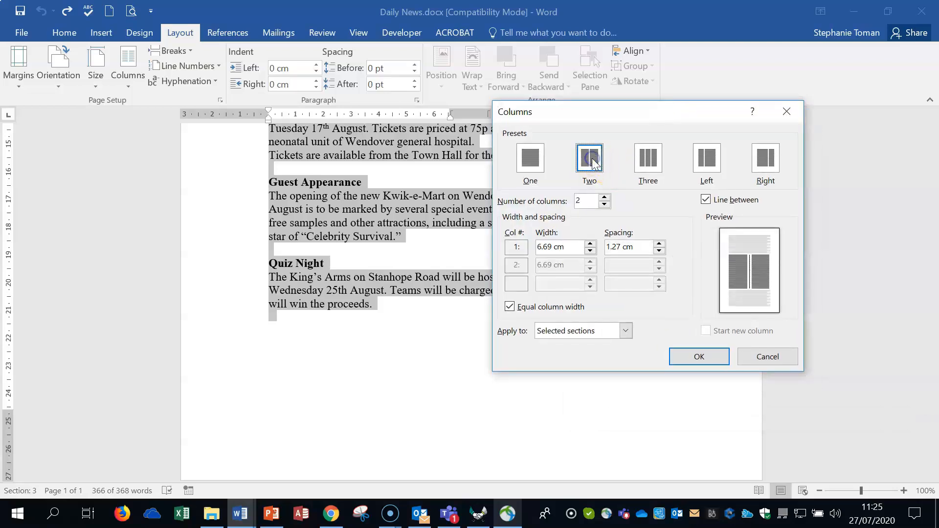
Set the column spacing to 1.5 cm with a line between the equal-width columns, and apply the layout
{"action": "left_click", "coordinate": [622, 247]}
{"action": "type", "text": "5"}
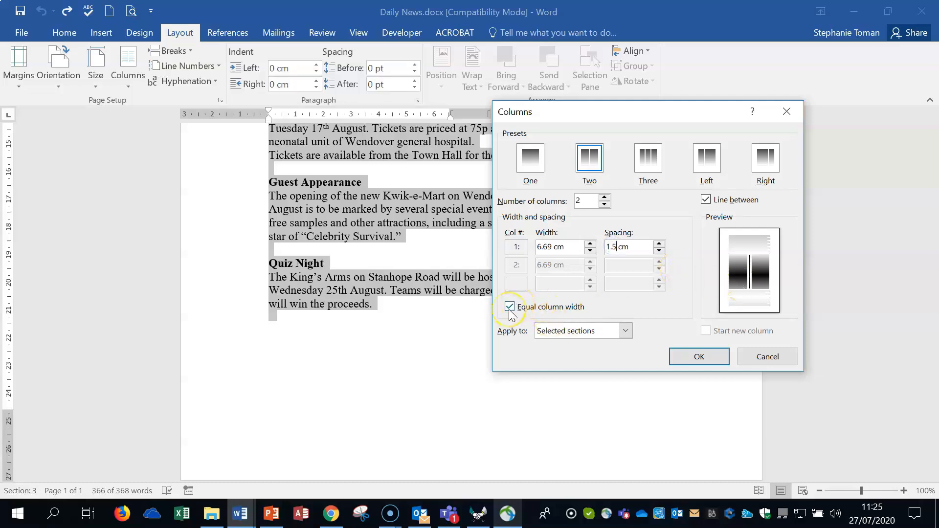
{"action": "left_click", "coordinate": [706, 200]}
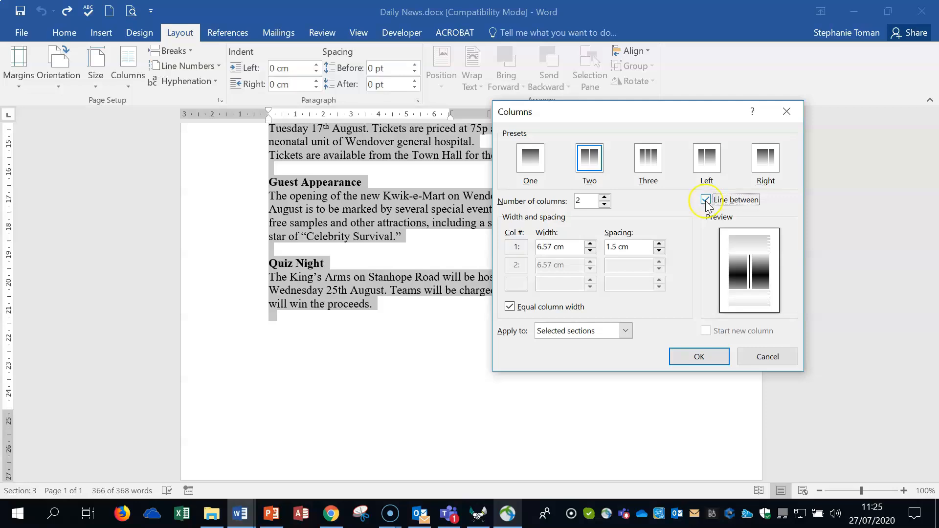
{"action": "left_click", "coordinate": [699, 357]}
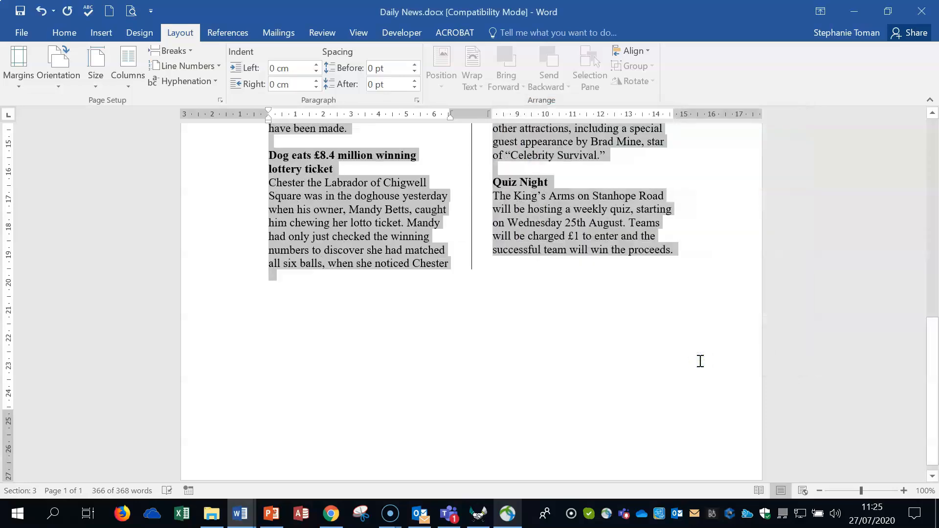
{"action": "left_click", "coordinate": [700, 361]}
Insert a column break before the "Dog eats £8.4 million winning lottery ticket" heading and check the resulting page
{"action": "left_click", "coordinate": [269, 155]}
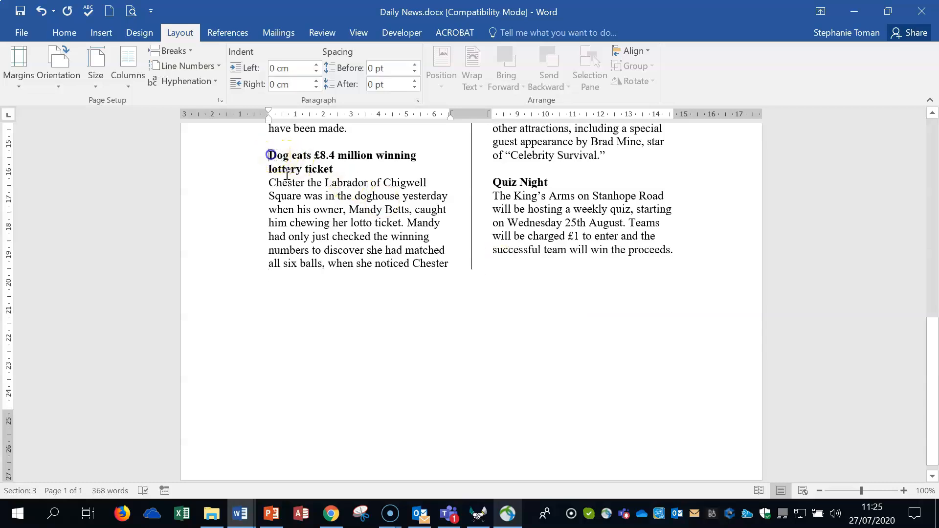
{"action": "left_click", "coordinate": [188, 51]}
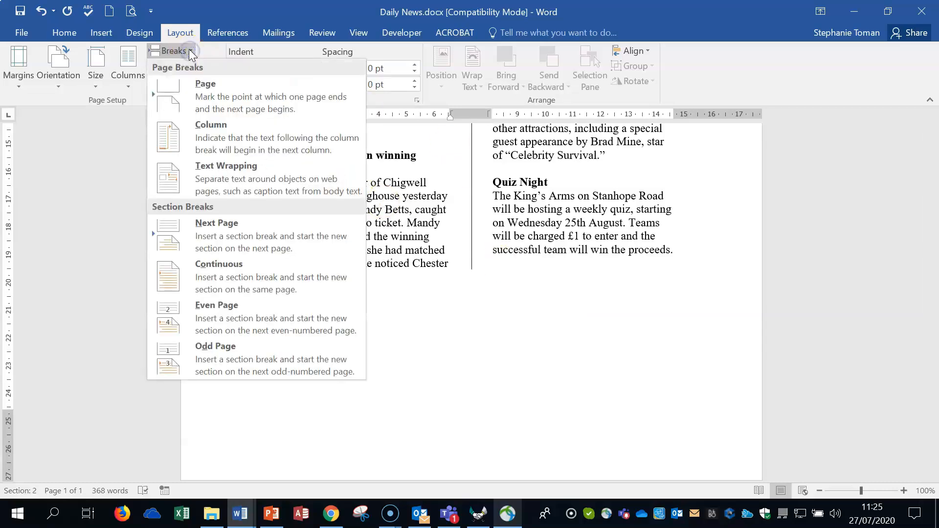
{"action": "left_click", "coordinate": [214, 135]}
{"action": "scroll", "coordinate": [715, 267], "scroll_direction": "down", "scroll_amount": 3}
{"action": "scroll", "coordinate": [716, 267], "scroll_direction": "up", "scroll_amount": 4}
{"action": "scroll", "coordinate": [717, 267], "scroll_direction": "up", "scroll_amount": 2}
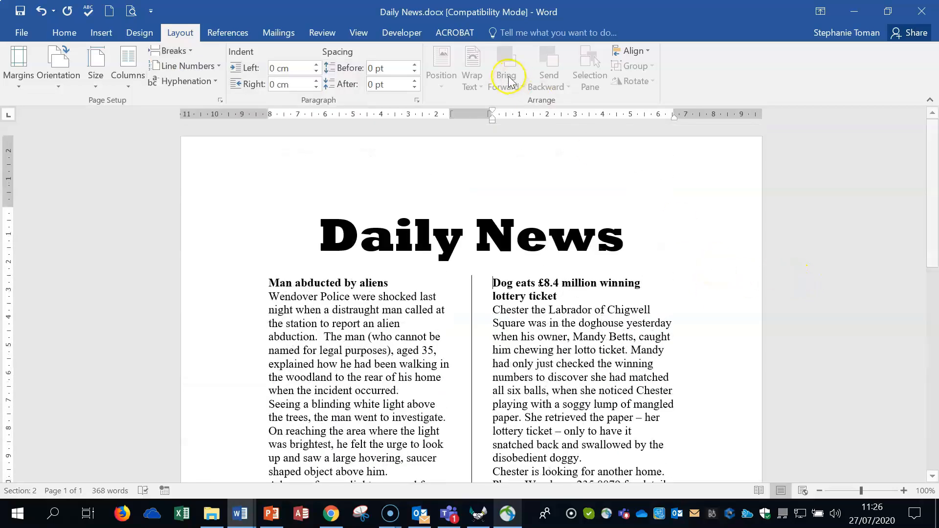
Show the formatting marks to examine the breaks in the two-column page, and hide them again
{"action": "left_click", "coordinate": [58, 35]}
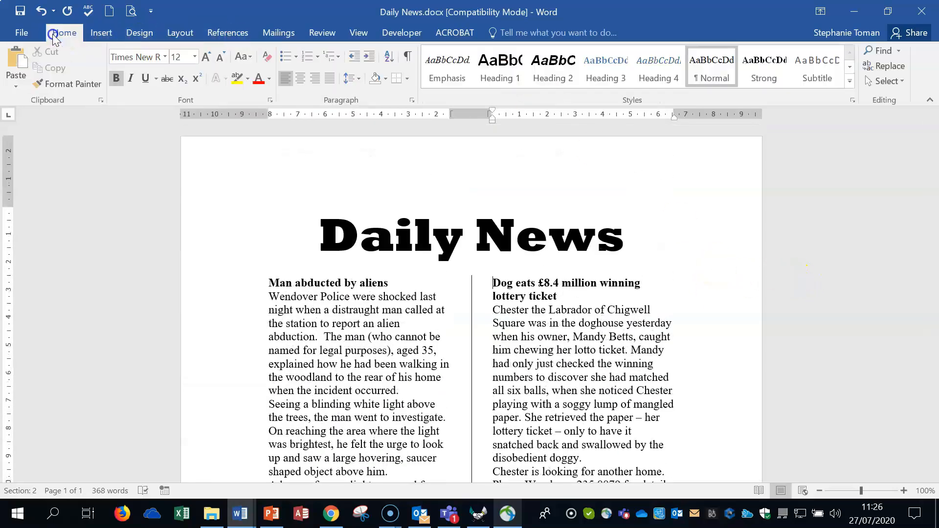
{"action": "left_click", "coordinate": [408, 56]}
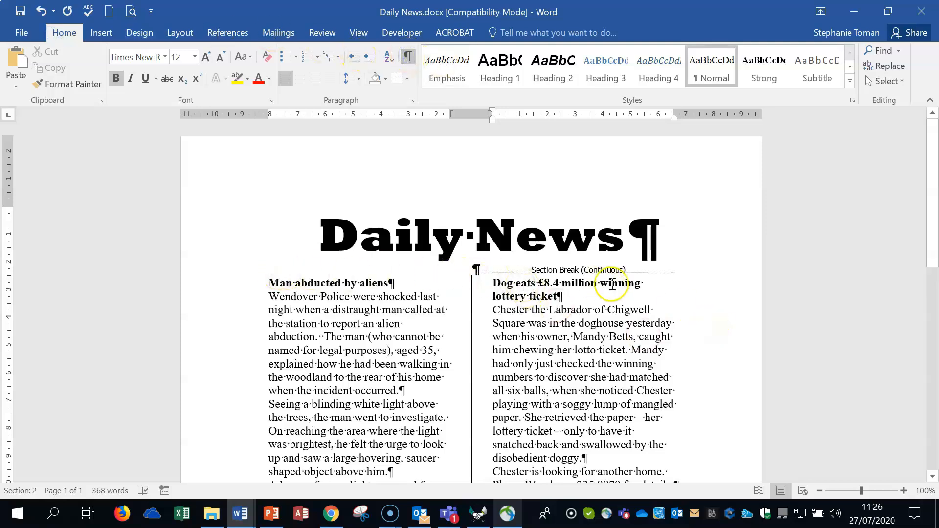
{"action": "left_click", "coordinate": [409, 56]}
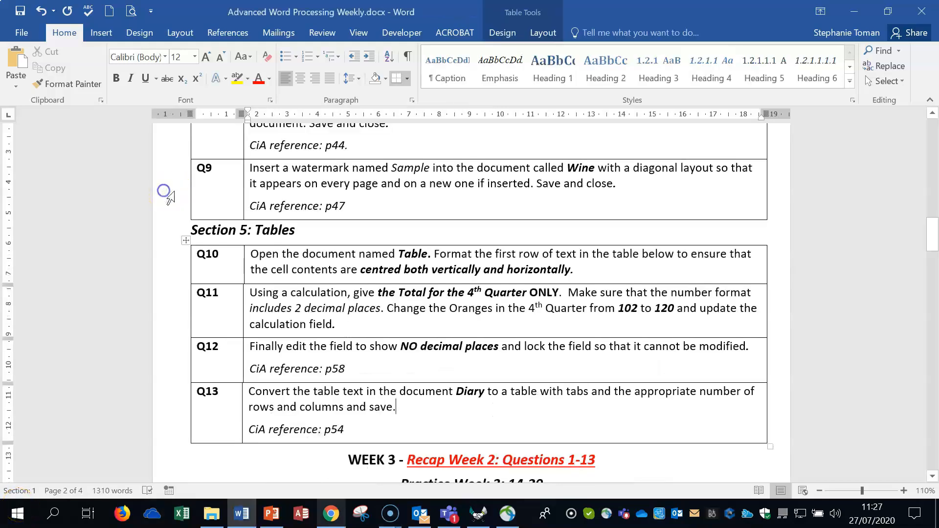
Highlight Q9 in the question sheet and open Wine.docx from the Weekly Revision Workfiles folder
{"action": "left_click", "coordinate": [175, 191]}
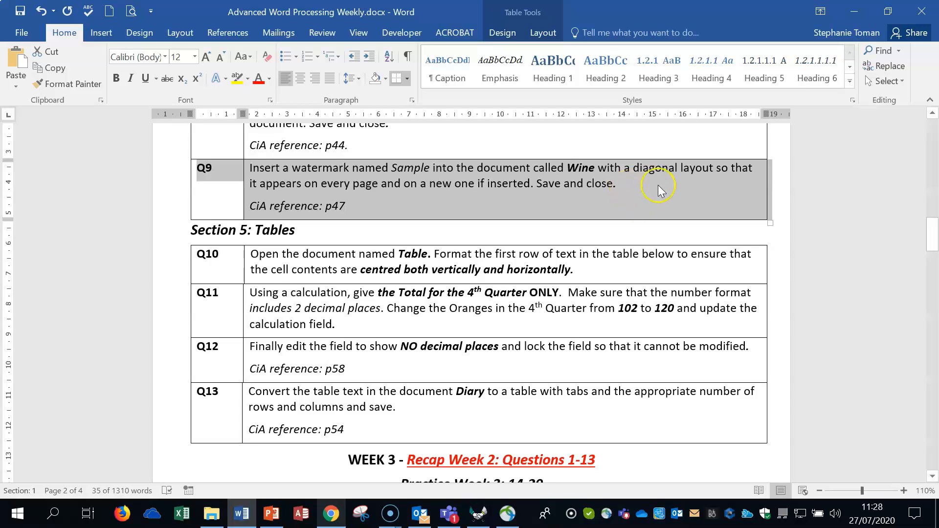
{"action": "left_click", "coordinate": [850, 11]}
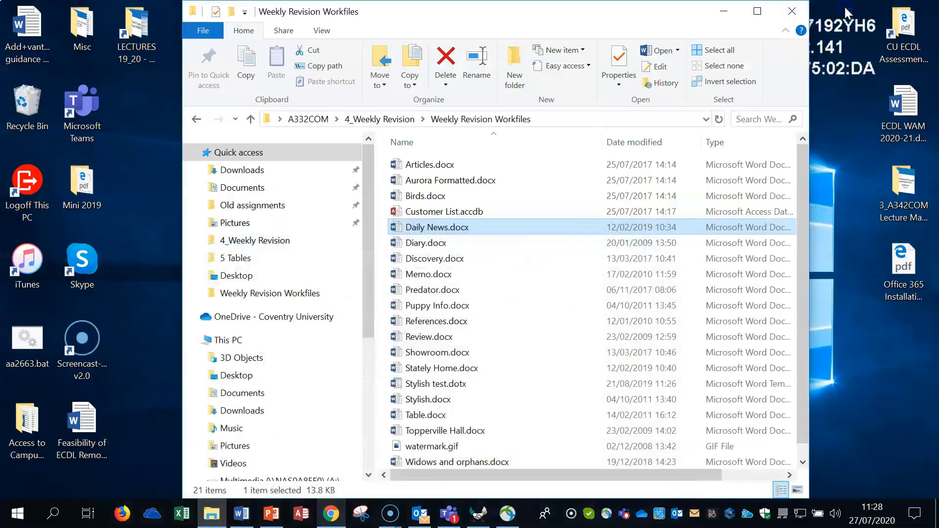
{"action": "left_click", "coordinate": [491, 446]}
{"action": "scroll", "coordinate": [492, 447], "scroll_direction": "down", "scroll_amount": 1}
{"action": "double_click", "coordinate": [413, 463]}
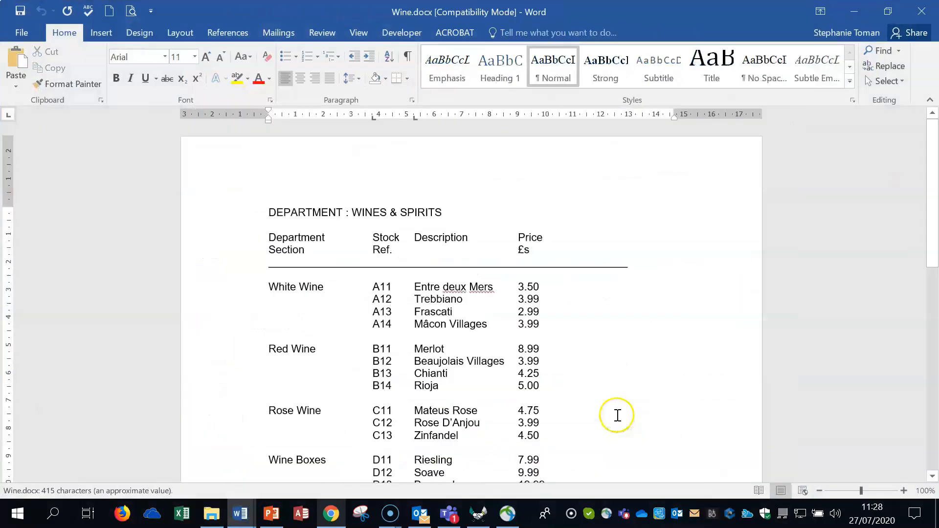
{"action": "left_click", "coordinate": [642, 385]}
{"action": "scroll", "coordinate": [642, 384], "scroll_direction": "down", "scroll_amount": 2}
Close the Styles pane and set up a custom text watermark reading SAMPLE with a diagonal layout
{"action": "left_click", "coordinate": [138, 34]}
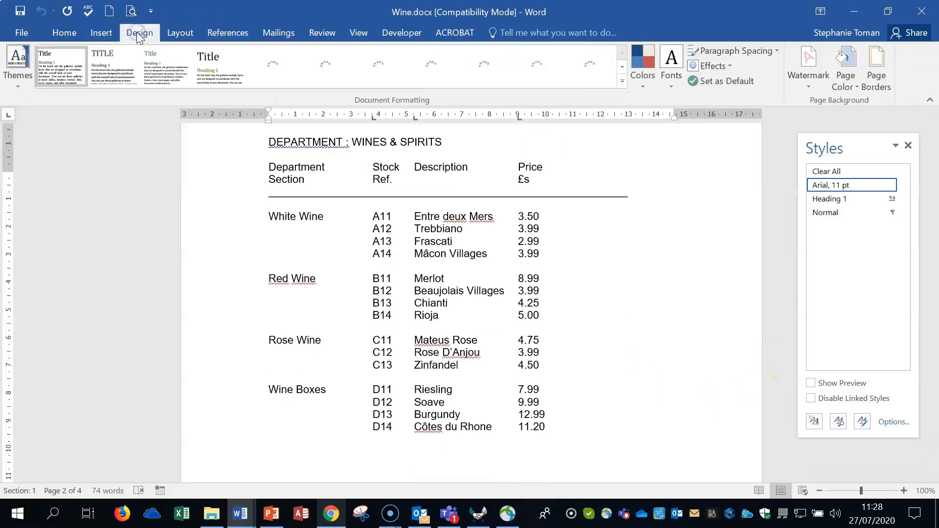
{"action": "left_click", "coordinate": [908, 145]}
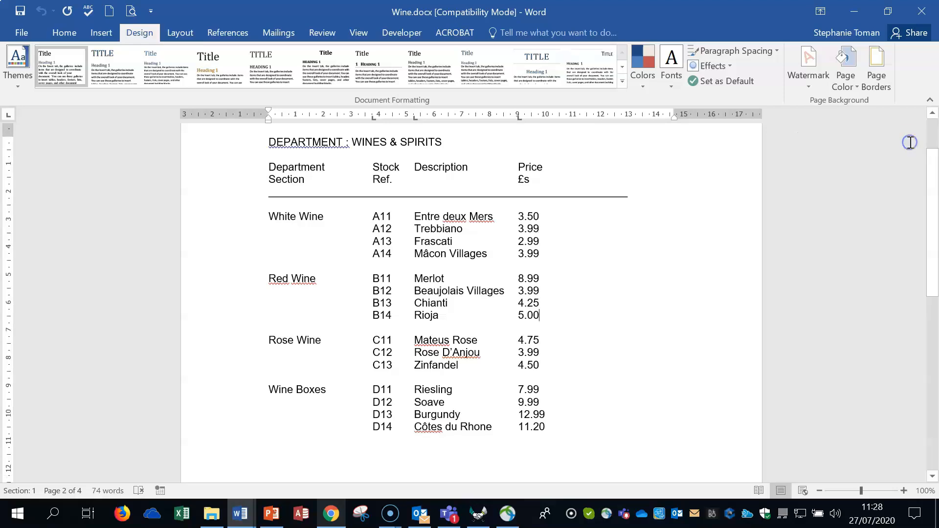
{"action": "left_click", "coordinate": [810, 85]}
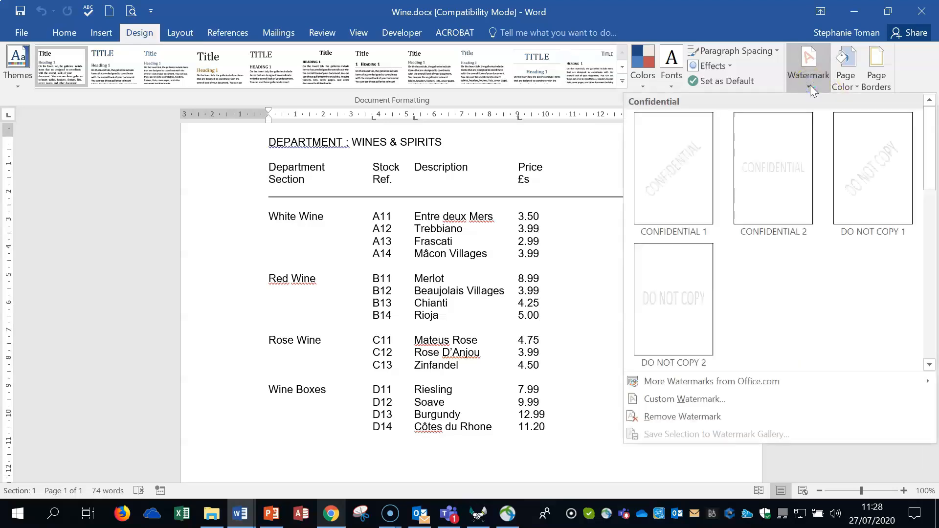
{"action": "left_click", "coordinate": [693, 400]}
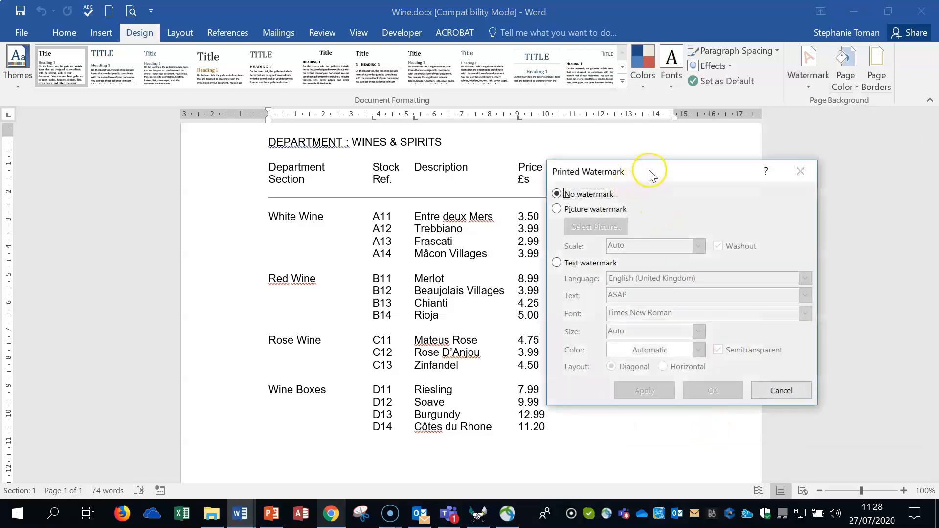
{"action": "left_click", "coordinate": [489, 255]}
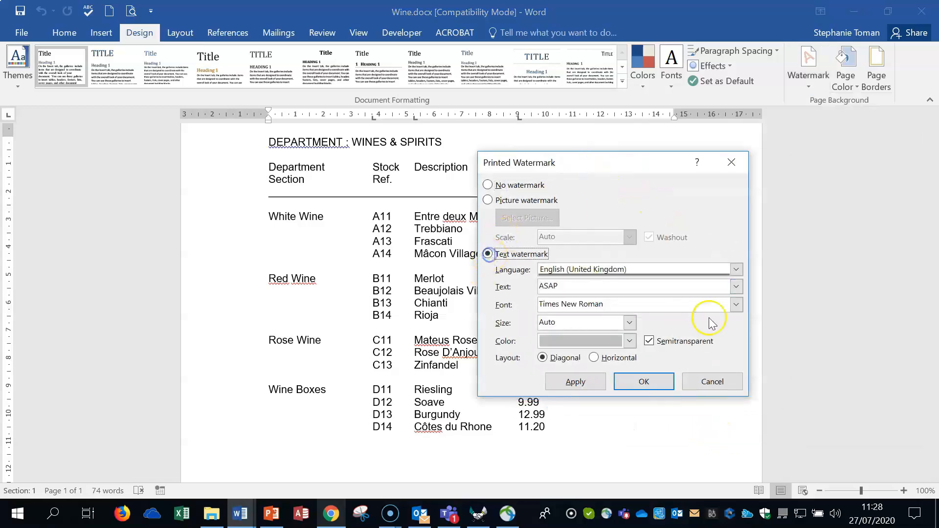
{"action": "left_click", "coordinate": [737, 286]}
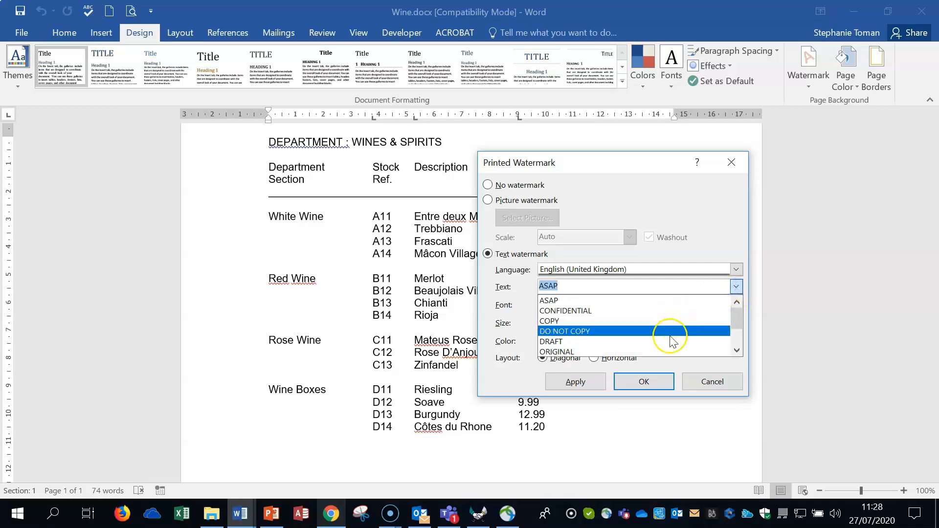
{"action": "scroll", "coordinate": [680, 332], "scroll_direction": "down", "scroll_amount": 2}
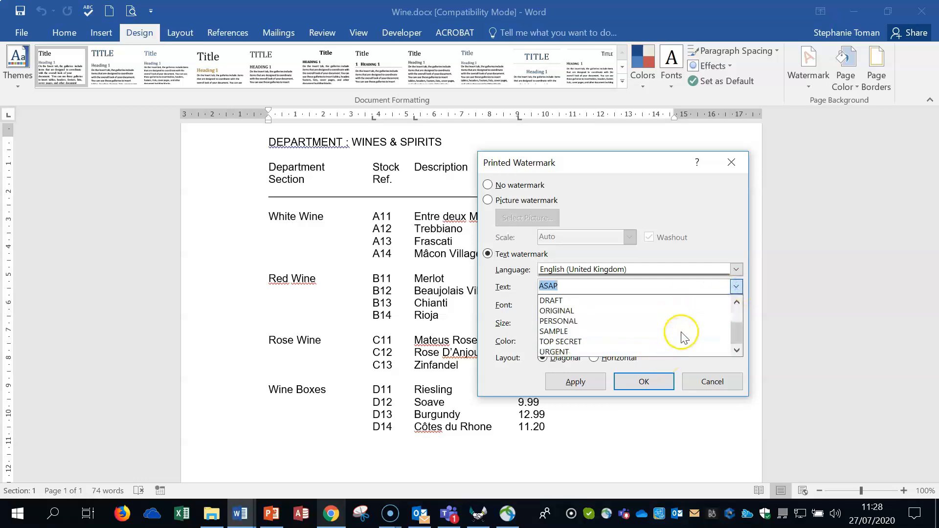
{"action": "left_click", "coordinate": [612, 331]}
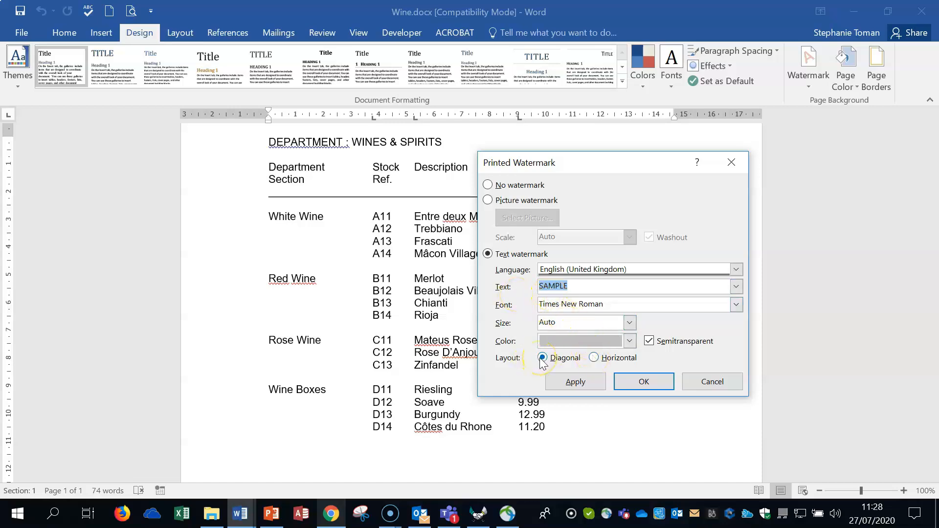
Colour the SAMPLE watermark standard red, keep it semitransparent, and apply it to the document
{"action": "left_click", "coordinate": [629, 341]}
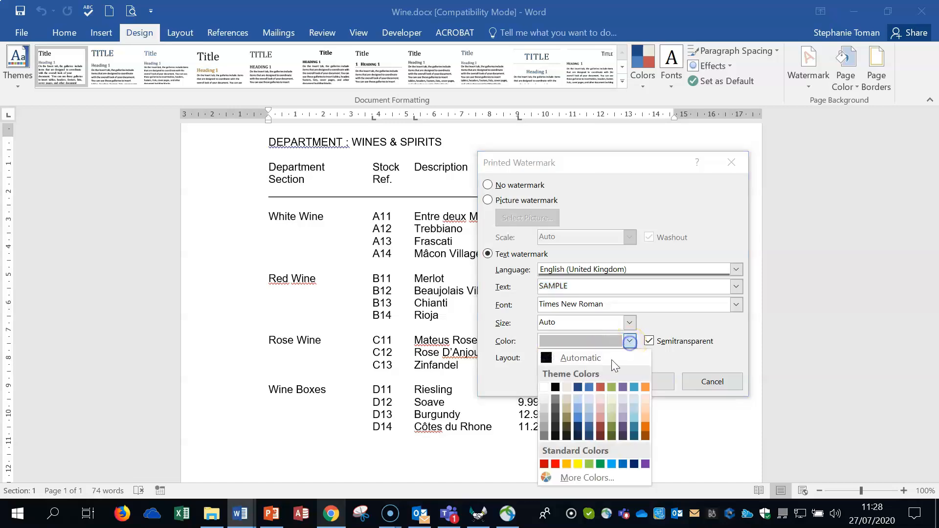
{"action": "left_click", "coordinate": [555, 466]}
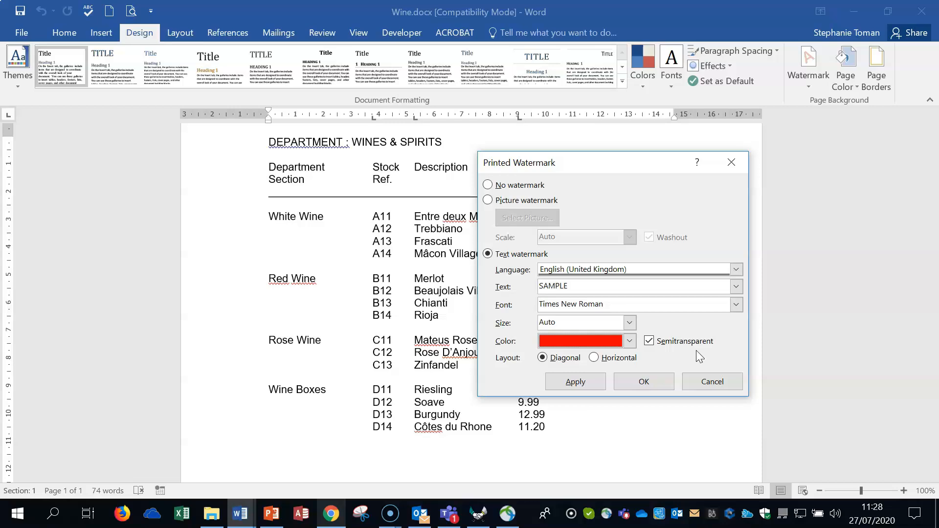
{"action": "left_click", "coordinate": [575, 384]}
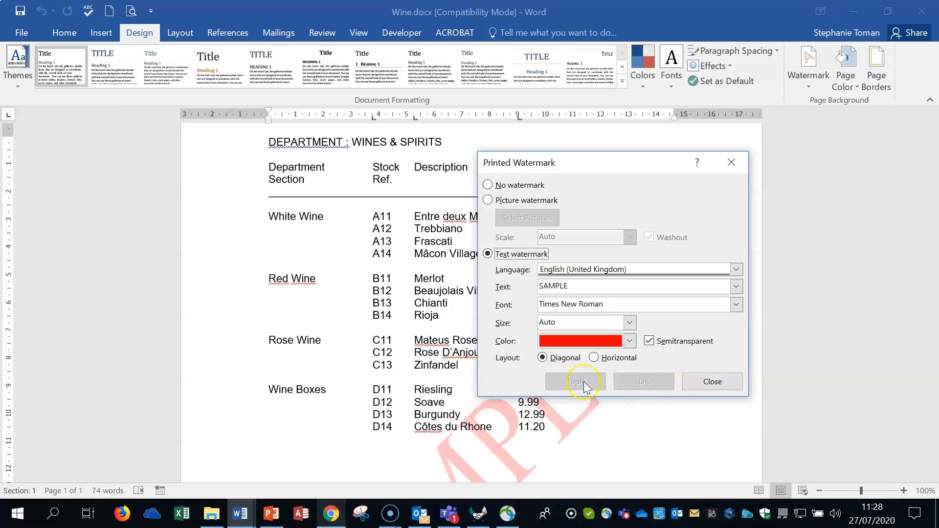
{"action": "left_click", "coordinate": [714, 382]}
Insert a page break in the blank area below the wine list and check the new page for the watermark
{"action": "scroll", "coordinate": [716, 382], "scroll_direction": "down", "scroll_amount": 6}
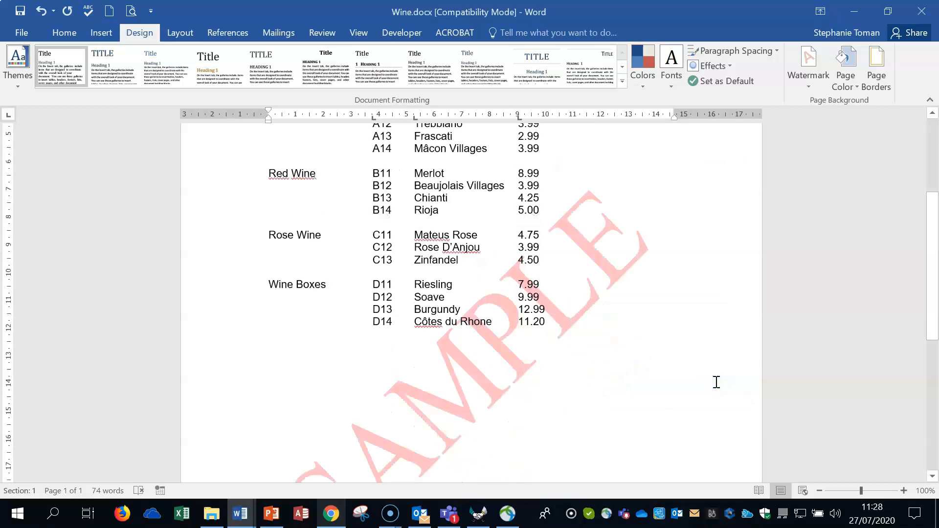
{"action": "left_click", "coordinate": [682, 357]}
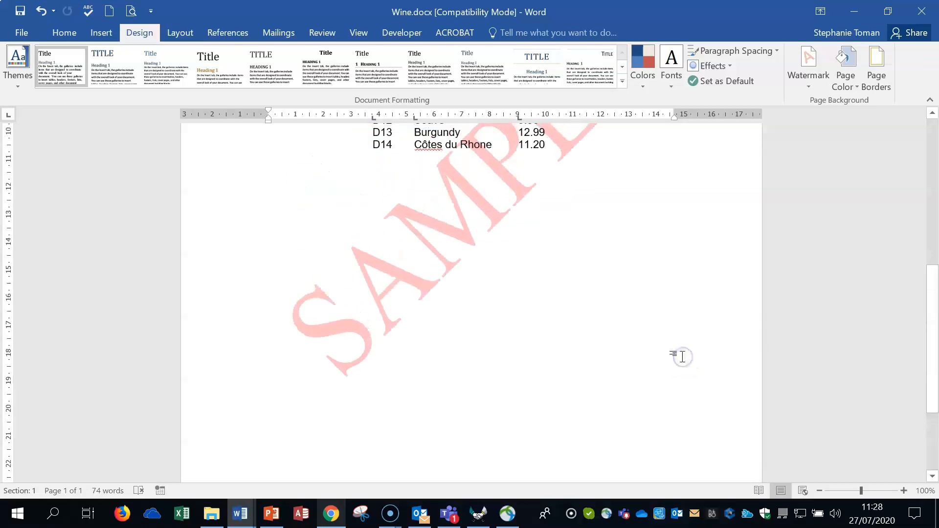
{"action": "key", "text": "ctrl+Return"}
{"action": "scroll", "coordinate": [682, 356], "scroll_direction": "down", "scroll_amount": 3}
{"action": "scroll", "coordinate": [682, 356], "scroll_direction": "down", "scroll_amount": 3}
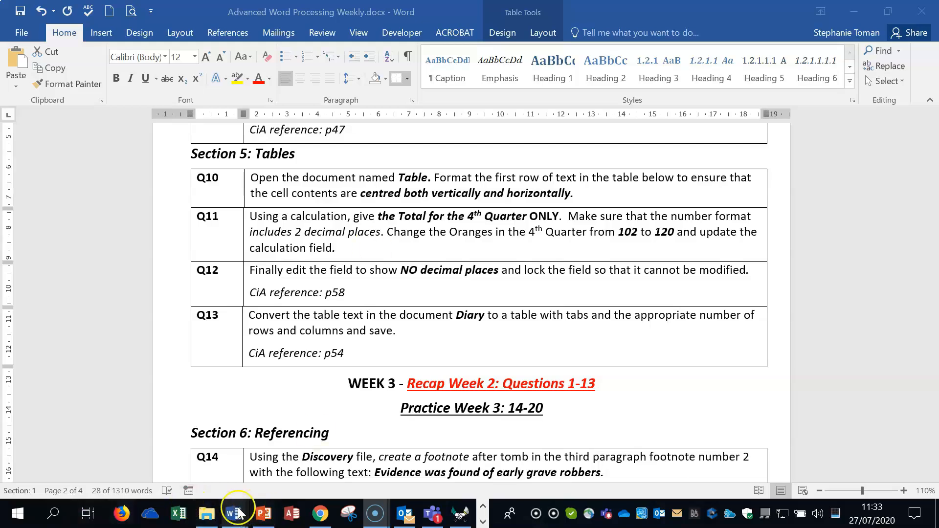
Open Table.docx from the Weekly Revision Workfiles folder for Q10
{"action": "left_click", "coordinate": [207, 514]}
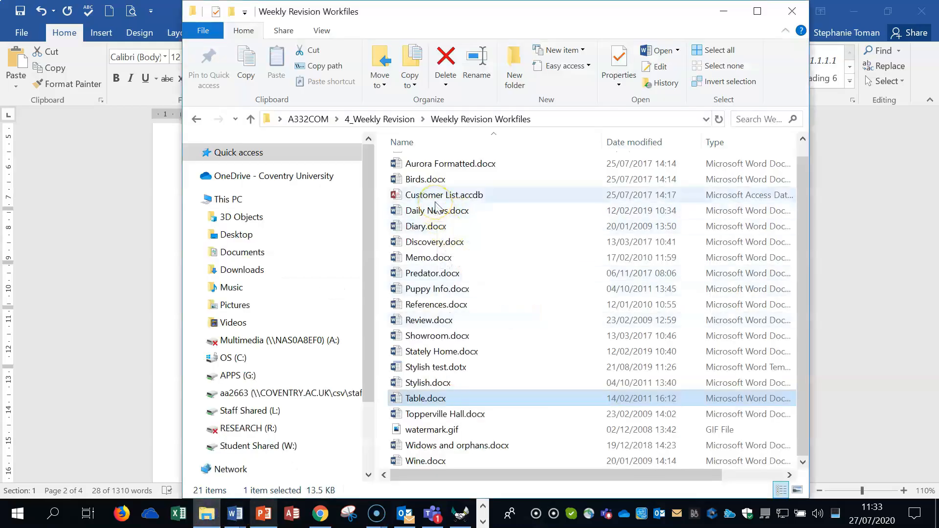
{"action": "double_click", "coordinate": [425, 399]}
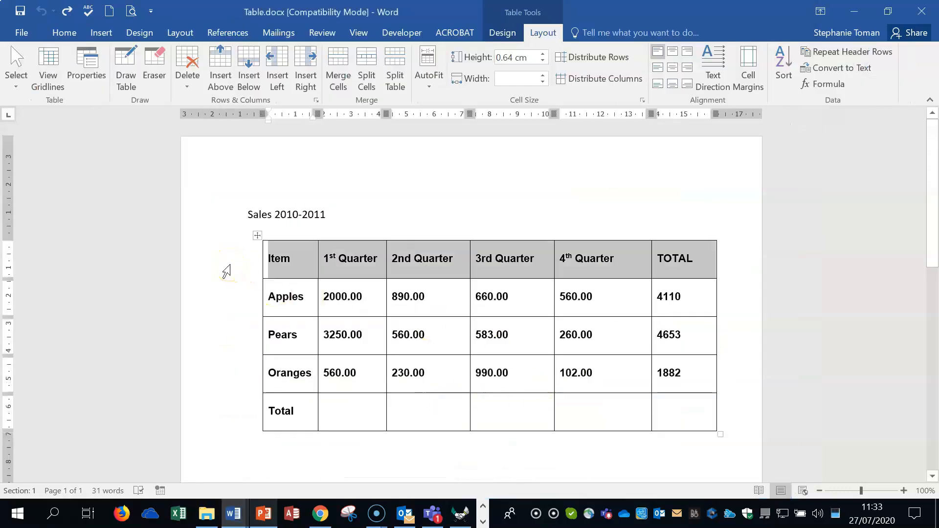
Centre the text of the table's first row both horizontally and vertically within its cells
{"action": "left_click", "coordinate": [498, 30]}
{"action": "left_click", "coordinate": [542, 32]}
{"action": "left_click", "coordinate": [503, 33]}
{"action": "left_click", "coordinate": [541, 32]}
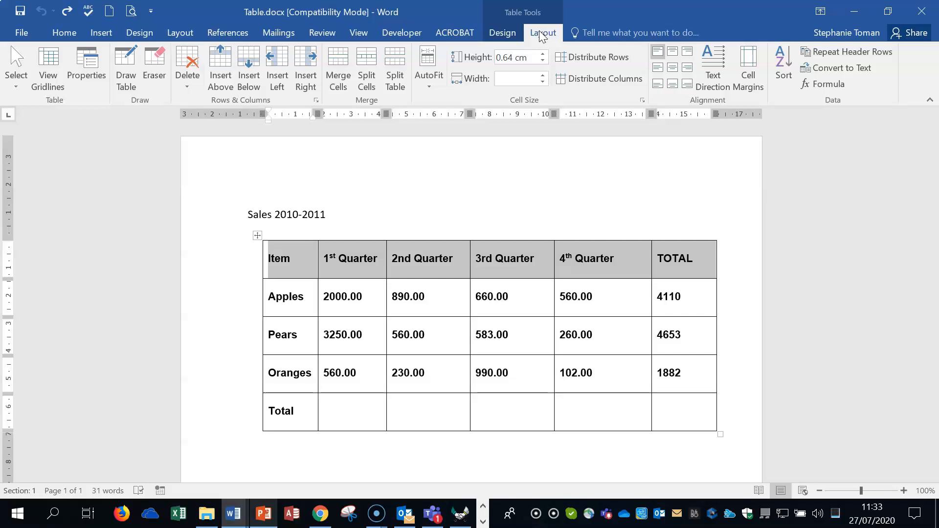
{"action": "left_click", "coordinate": [673, 71]}
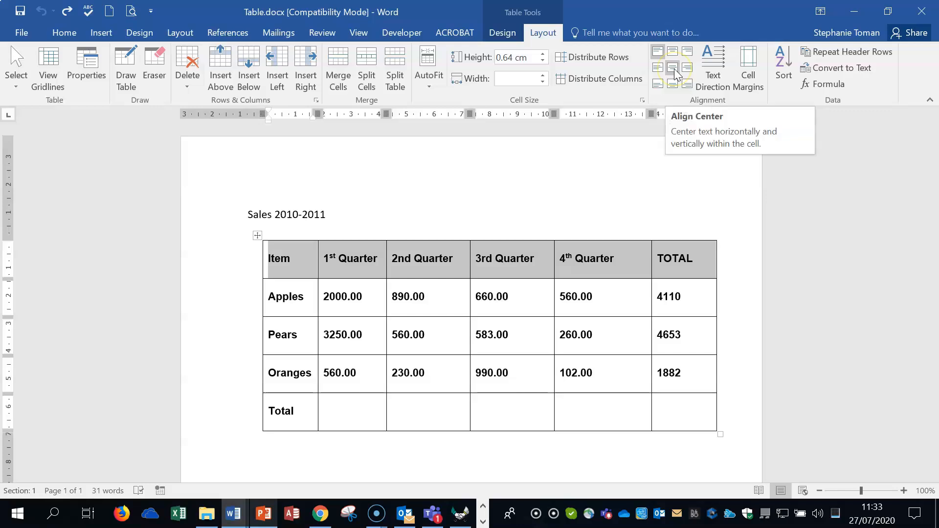
{"action": "left_click", "coordinate": [674, 71]}
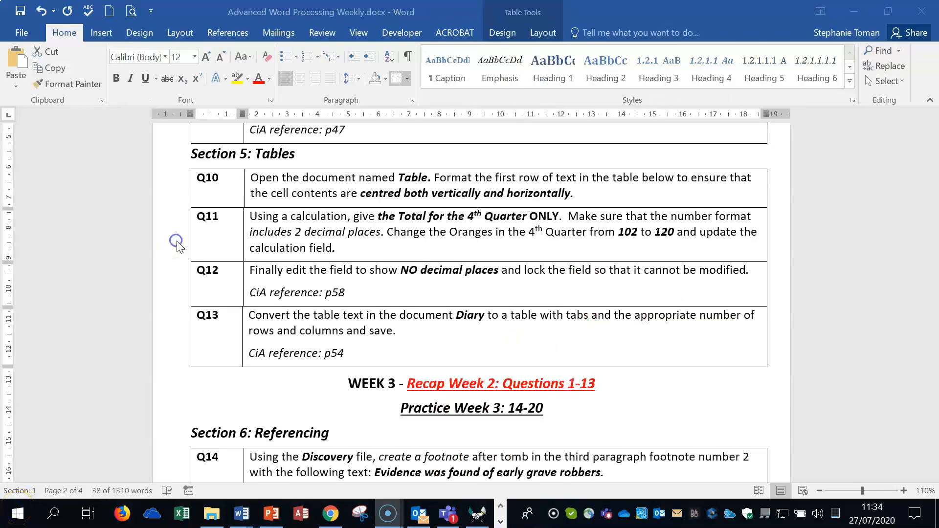
Check Q11, then insert the formula =SUM(ABOVE) with number format #,##0.00 in the Total row's 4th Quarter cell
{"action": "left_click", "coordinate": [177, 244]}
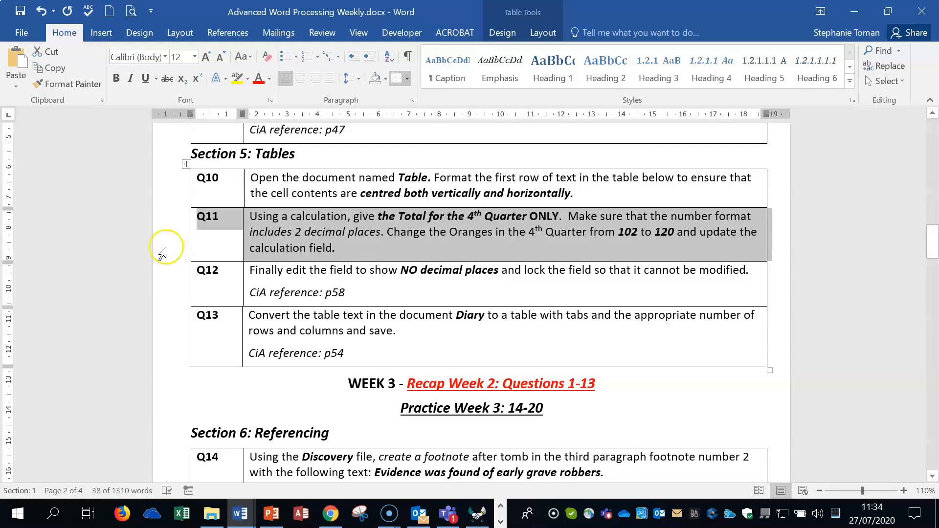
{"action": "left_click", "coordinate": [853, 12]}
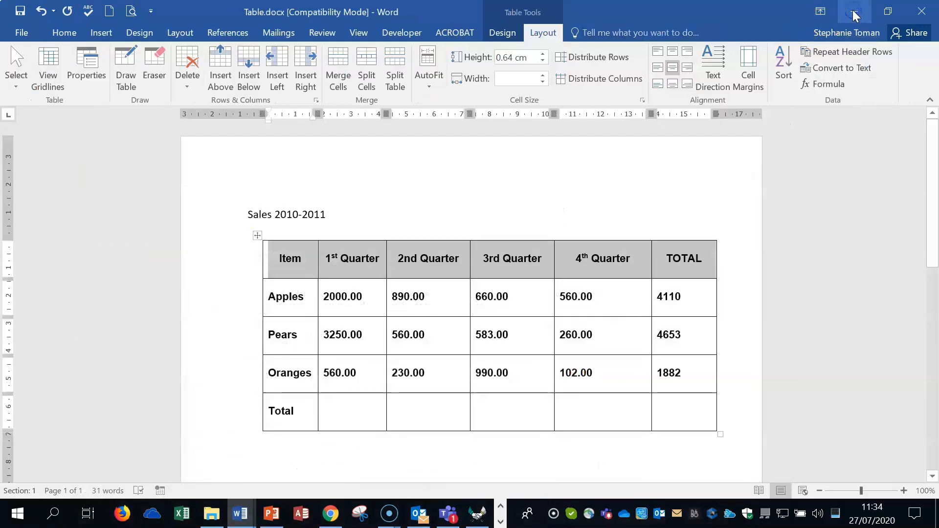
{"action": "left_click", "coordinate": [590, 410]}
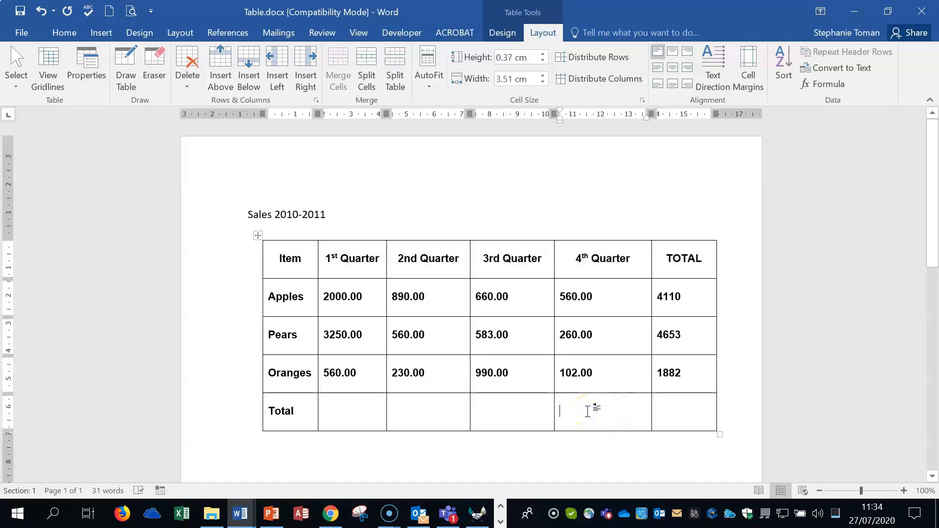
{"action": "left_click", "coordinate": [583, 57]}
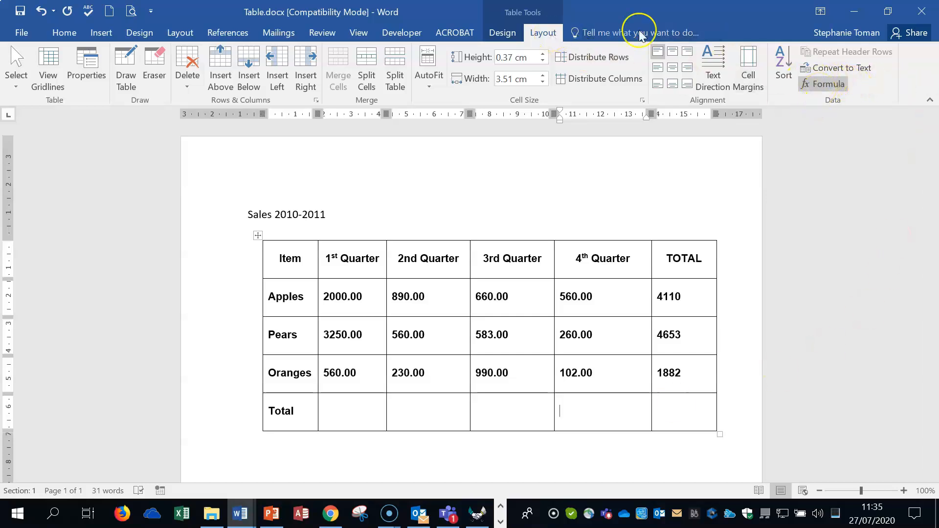
{"action": "left_click", "coordinate": [500, 32]}
{"action": "left_click", "coordinate": [542, 33]}
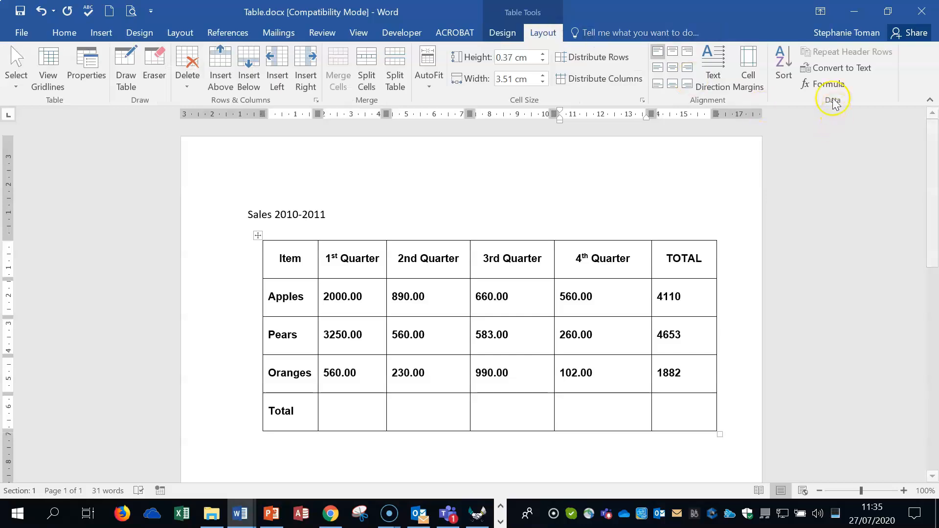
{"action": "left_click", "coordinate": [825, 84]}
{"action": "left_click_drag", "start_coordinate": [770, 324], "coordinate": [807, 141]}
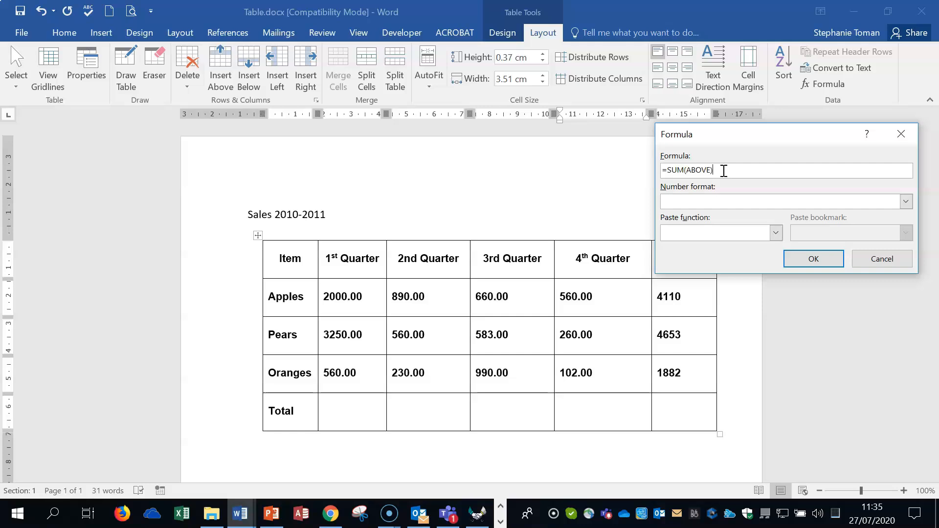
{"action": "left_click", "coordinate": [906, 201]}
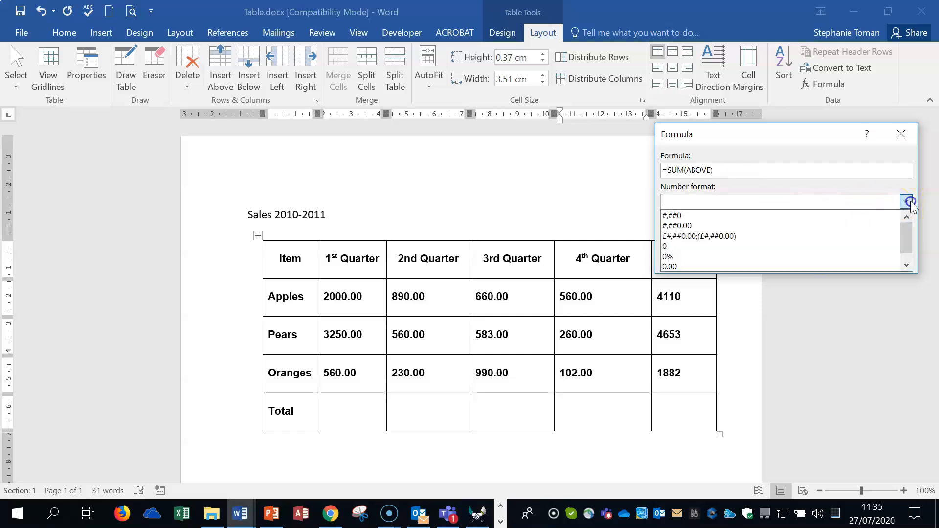
{"action": "left_click", "coordinate": [687, 227]}
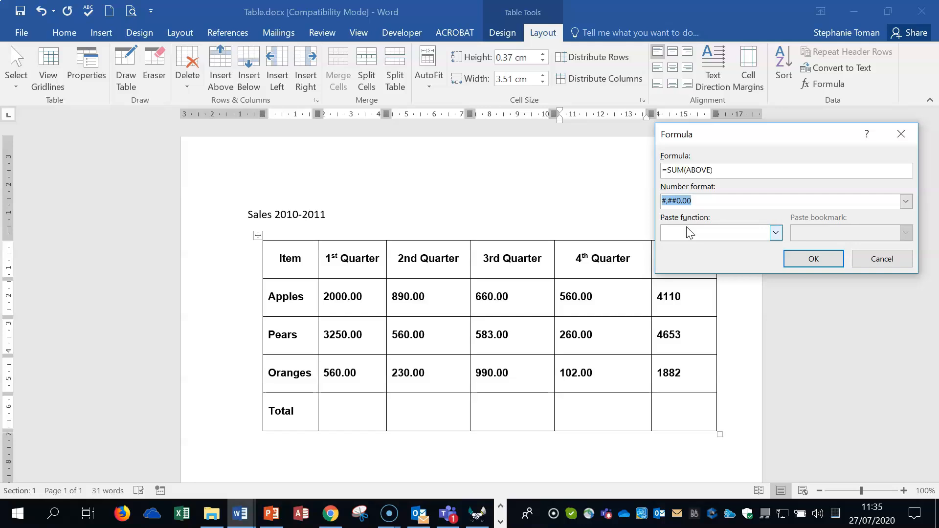
{"action": "left_click", "coordinate": [814, 258]}
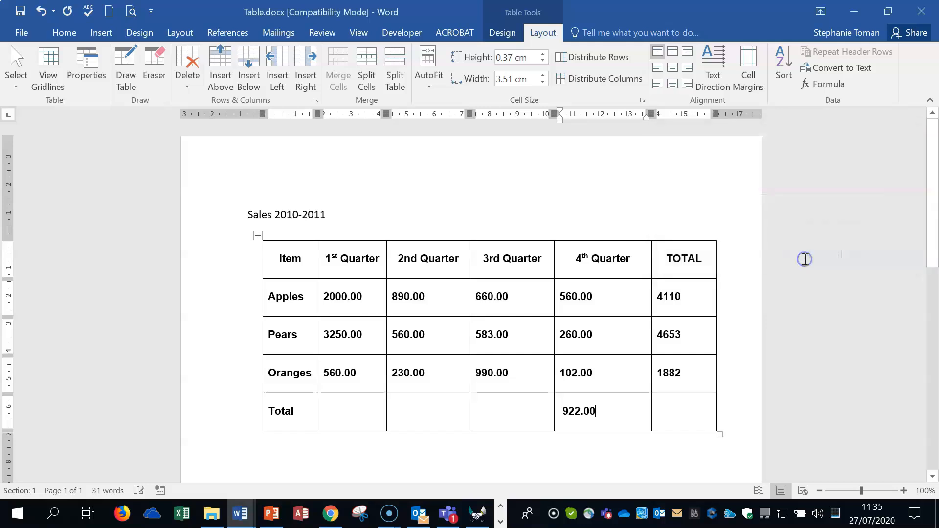
Change the Oranges figure for the 4th Quarter to 120.00
{"action": "left_click", "coordinate": [585, 412]}
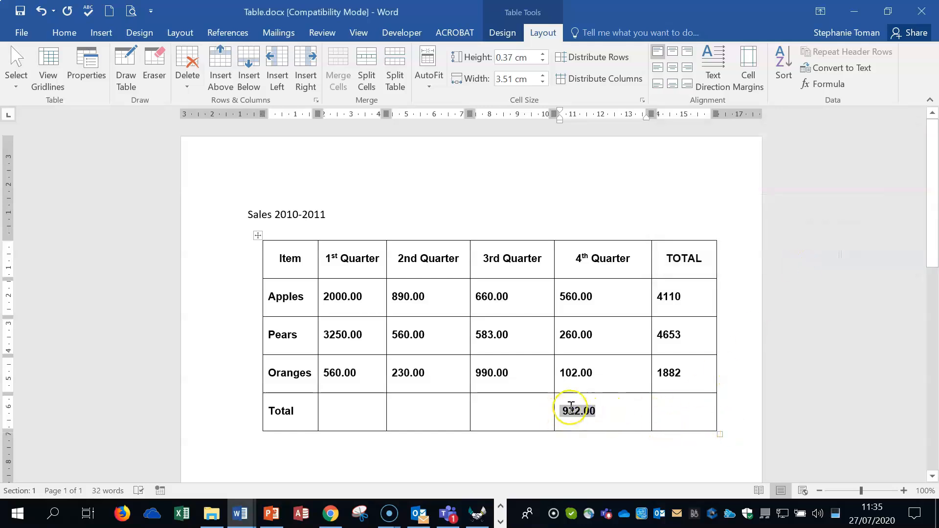
{"action": "left_click", "coordinate": [569, 370]}
{"action": "left_click", "coordinate": [584, 414]}
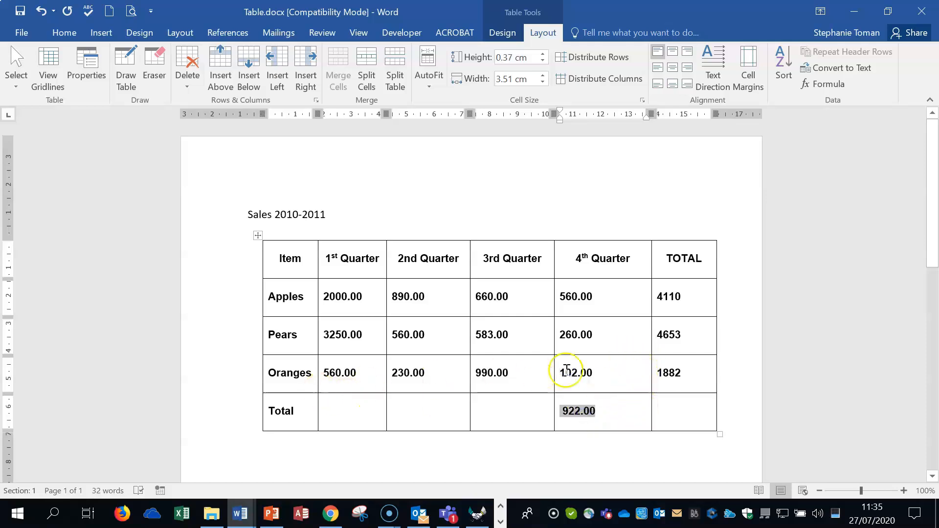
{"action": "left_click_drag", "start_coordinate": [559, 373], "coordinate": [578, 373]}
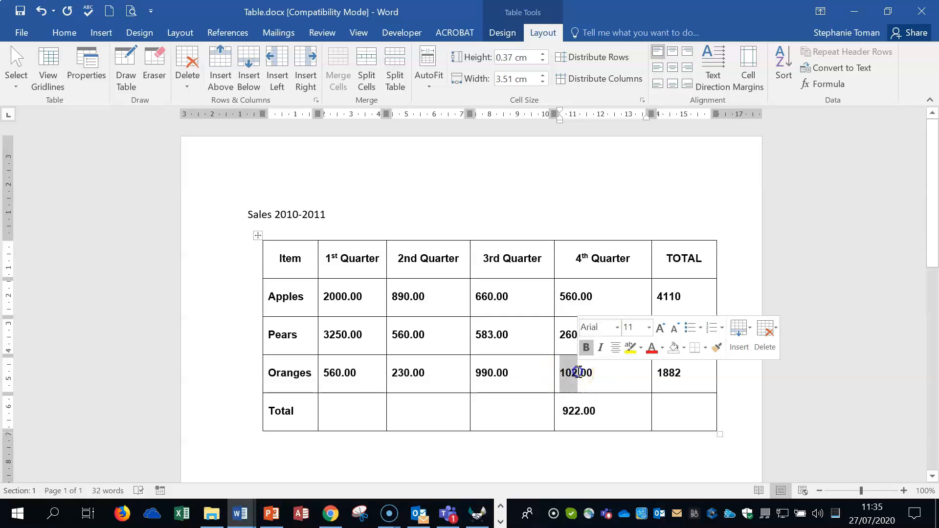
{"action": "type", "text": "120"}
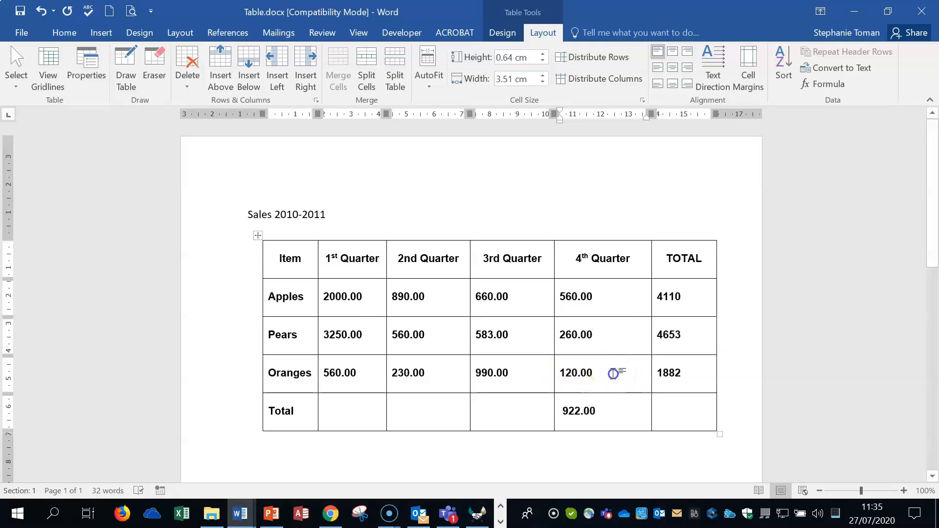
Update the 4th Quarter total field so it recalculates with the changed Oranges figure
{"action": "left_click", "coordinate": [583, 414]}
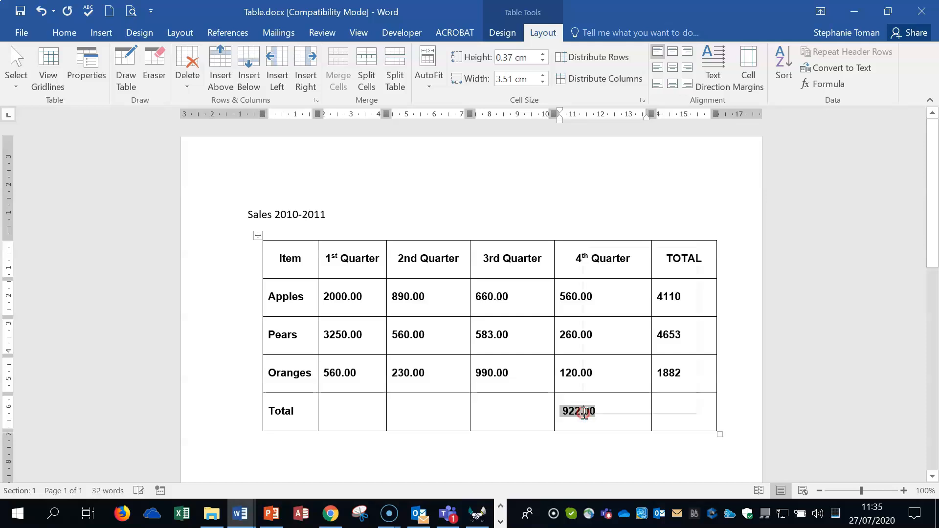
{"action": "right_click", "coordinate": [585, 416]}
{"action": "left_click", "coordinate": [631, 332]}
{"action": "left_click", "coordinate": [606, 415]}
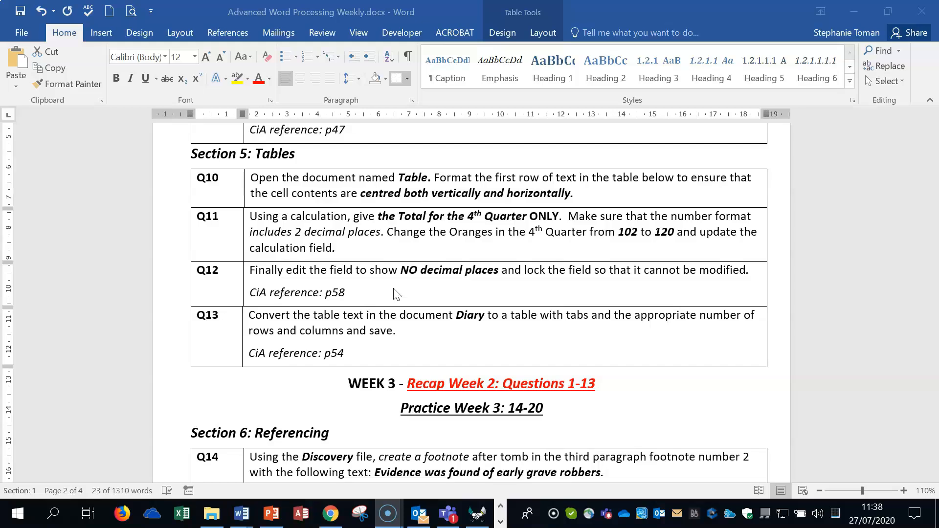
Edit the 4th Quarter total's formula field to use the number format #,##0 without decimal places
{"action": "left_click", "coordinate": [853, 12]}
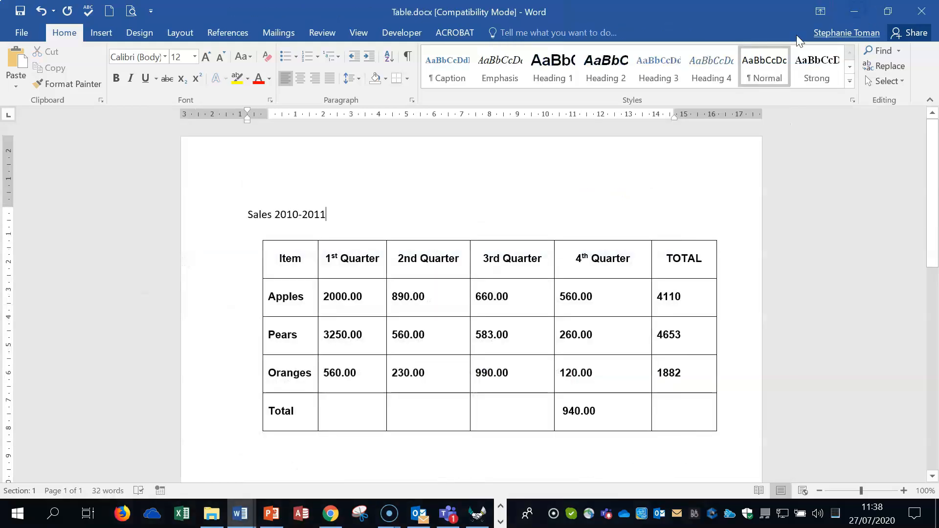
{"action": "double_click", "coordinate": [578, 410]}
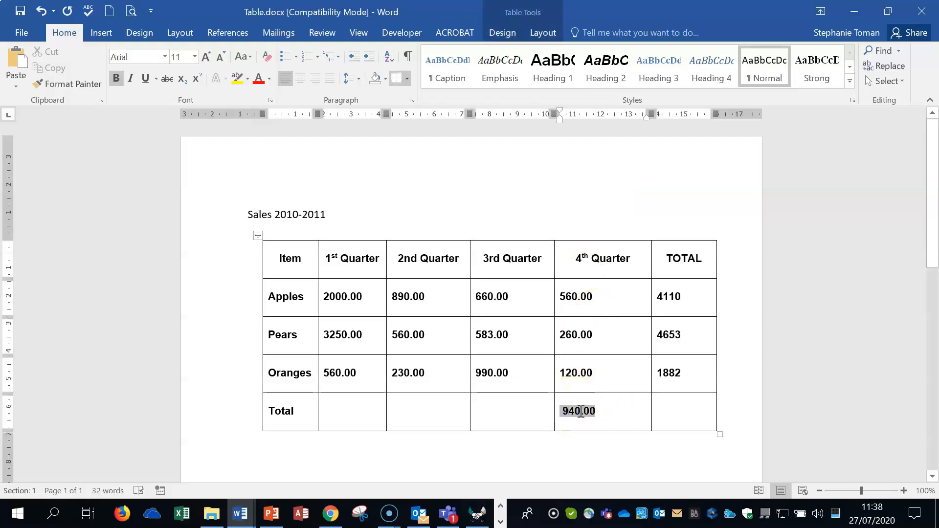
{"action": "right_click", "coordinate": [580, 410]}
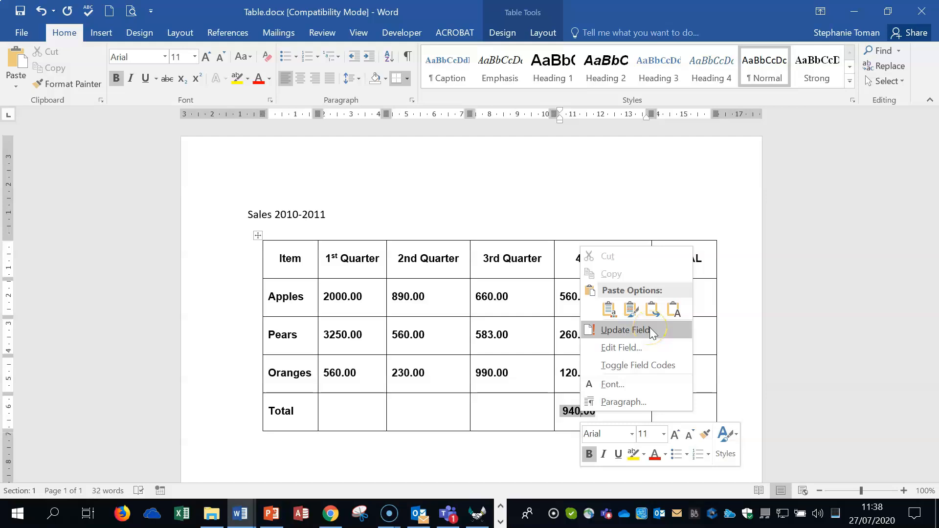
{"action": "left_click", "coordinate": [568, 417]}
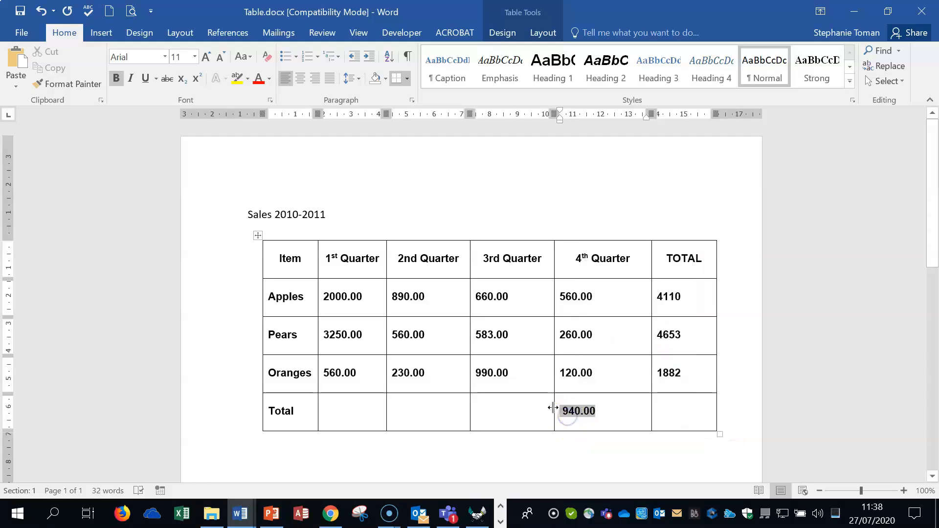
{"action": "right_click", "coordinate": [569, 410]}
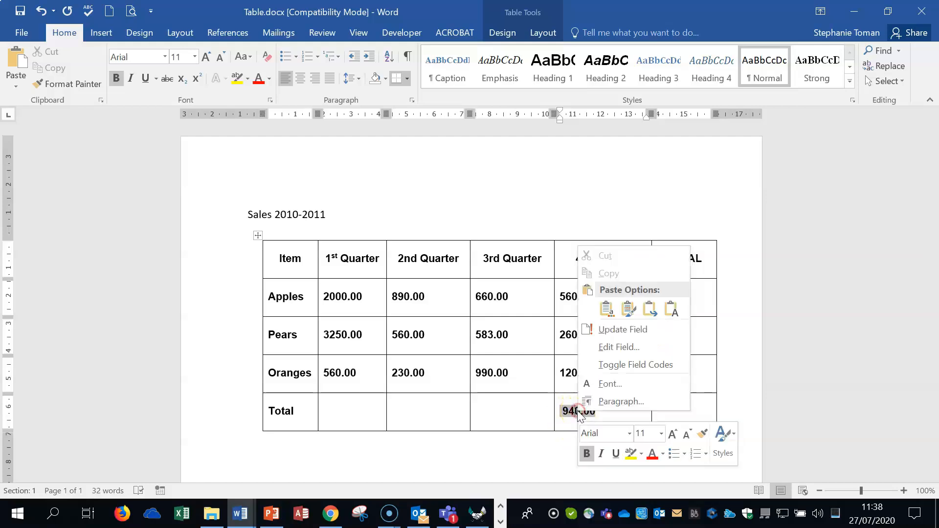
{"action": "left_click", "coordinate": [633, 347]}
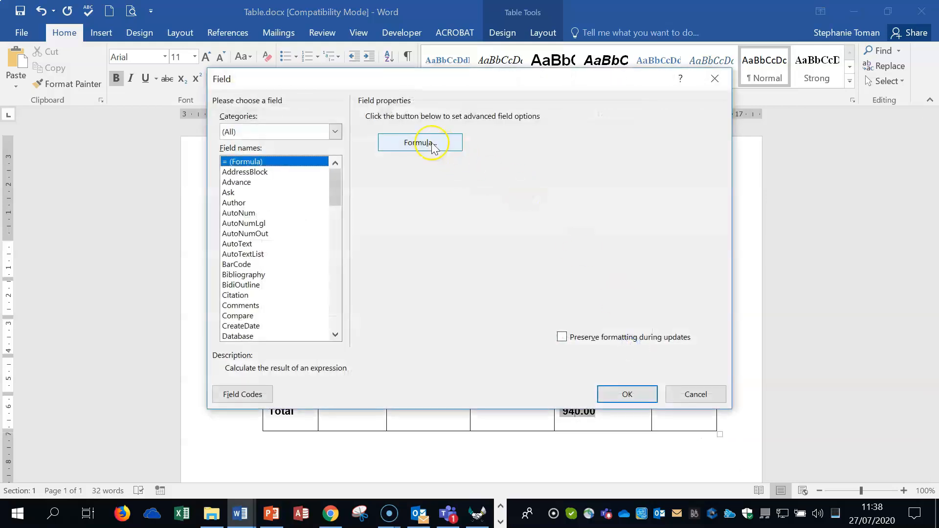
{"action": "left_click", "coordinate": [433, 146]}
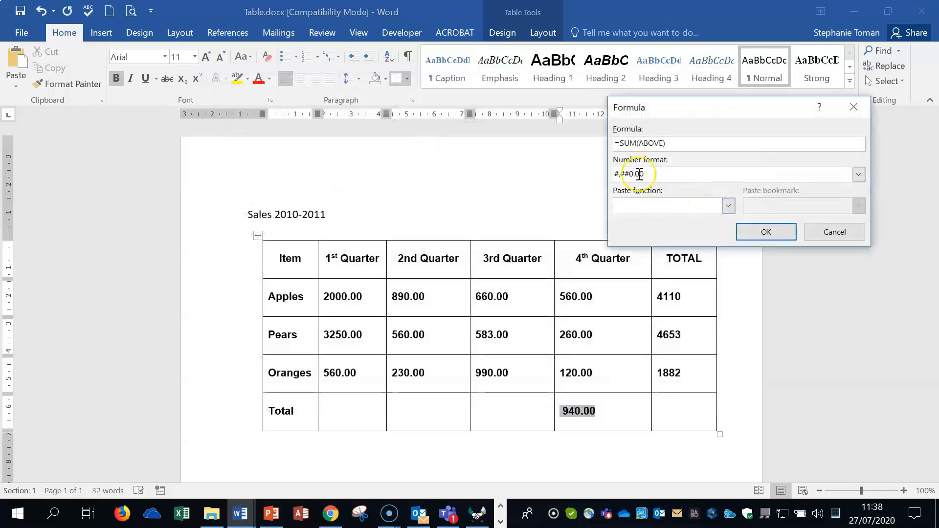
{"action": "left_click", "coordinate": [858, 174]}
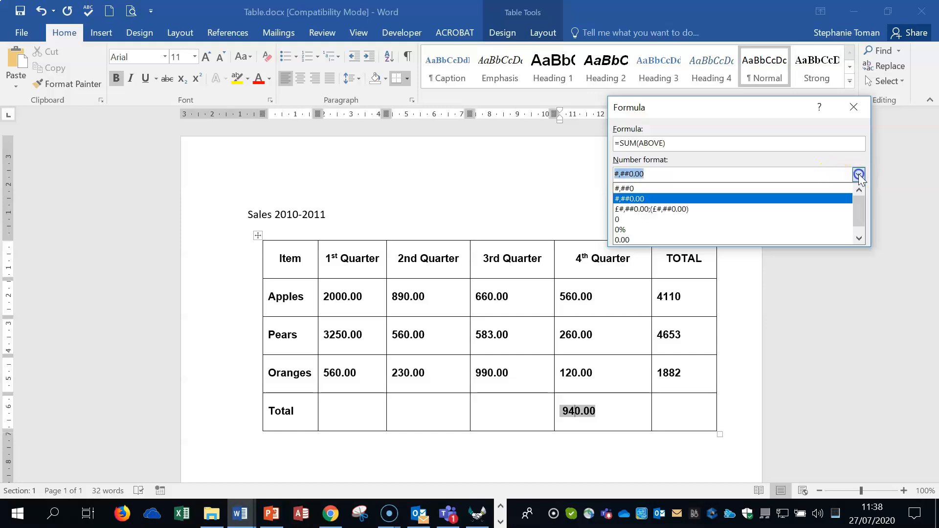
{"action": "left_click", "coordinate": [629, 189]}
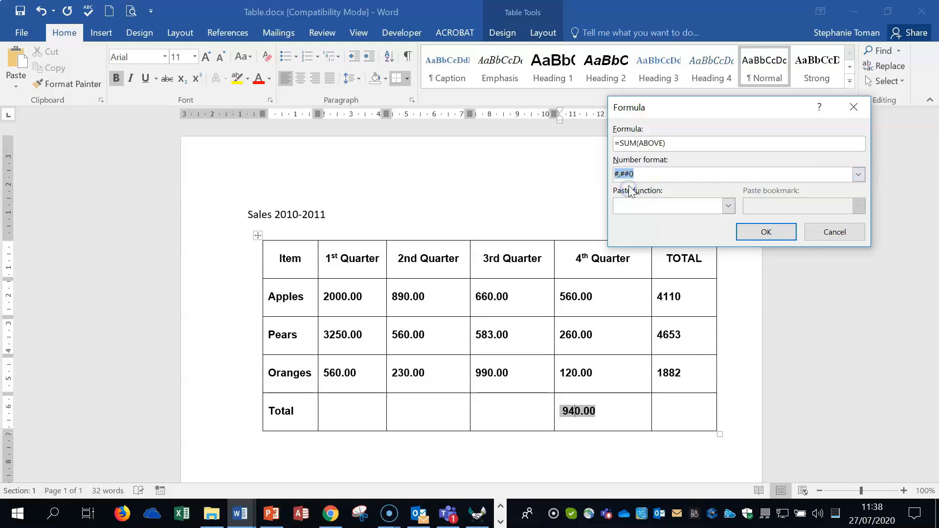
{"action": "left_click", "coordinate": [645, 174]}
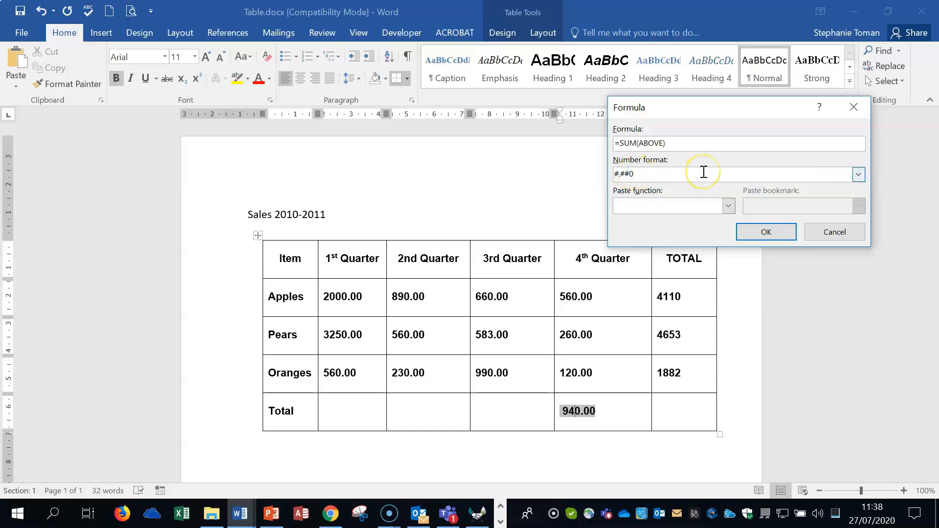
{"action": "left_click", "coordinate": [768, 232]}
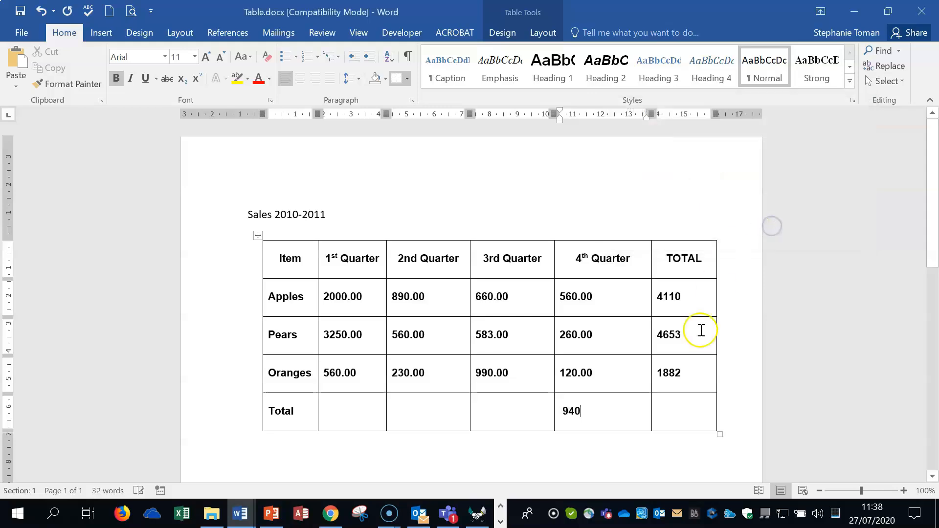
Lock the 4th Quarter total field against modification and check whether it can still be updated
{"action": "left_click", "coordinate": [571, 412]}
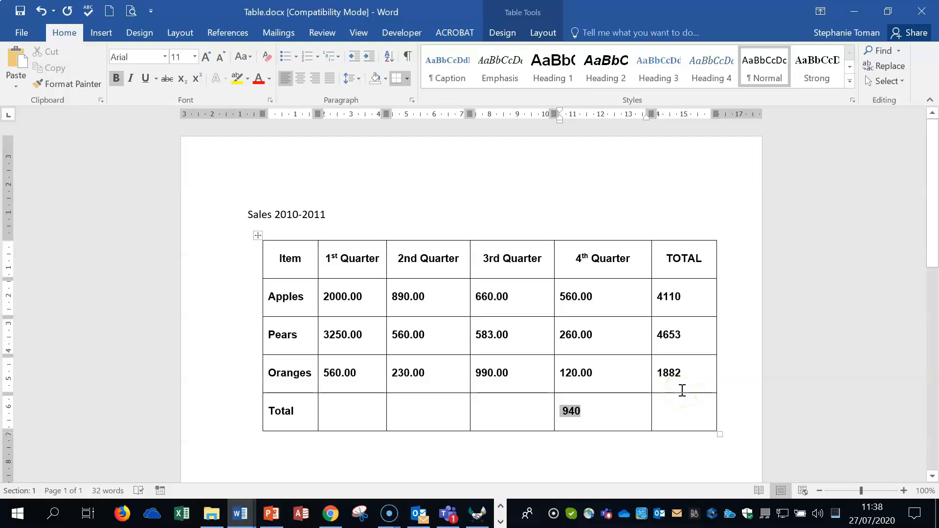
{"action": "right_click", "coordinate": [571, 410]}
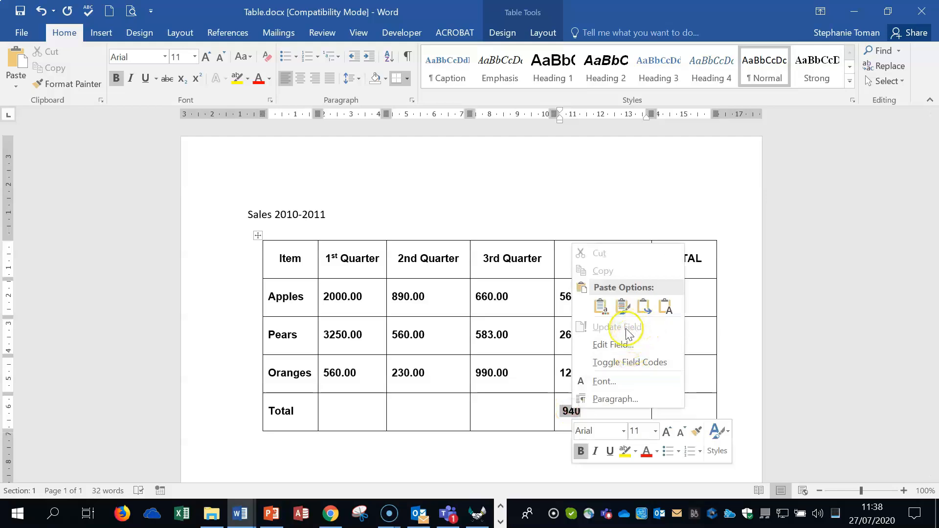
{"action": "left_click", "coordinate": [710, 405]}
{"action": "left_click", "coordinate": [698, 383]}
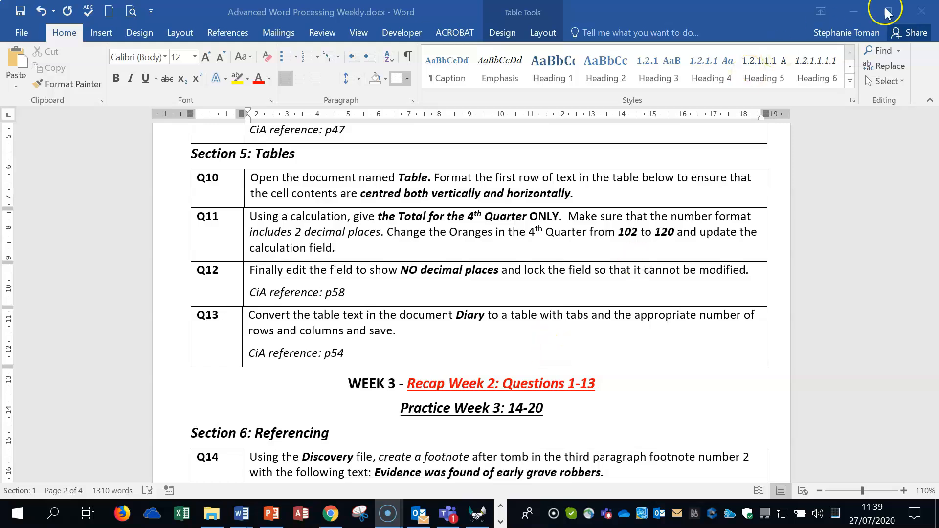
Close Table.docx without saving and open Diary.docx from the Weekly Revision Workfiles folder for Q13
{"action": "left_click", "coordinate": [853, 11]}
{"action": "left_click", "coordinate": [921, 11]}
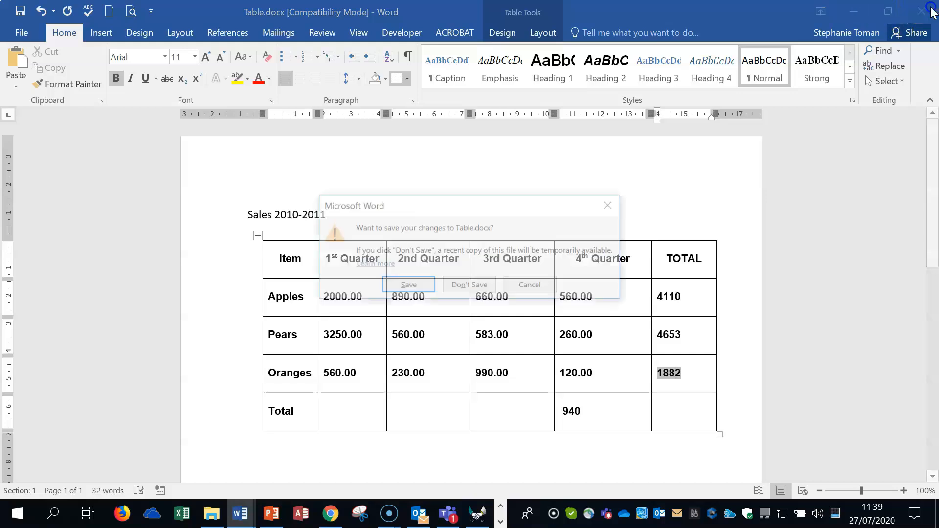
{"action": "left_click", "coordinate": [477, 287]}
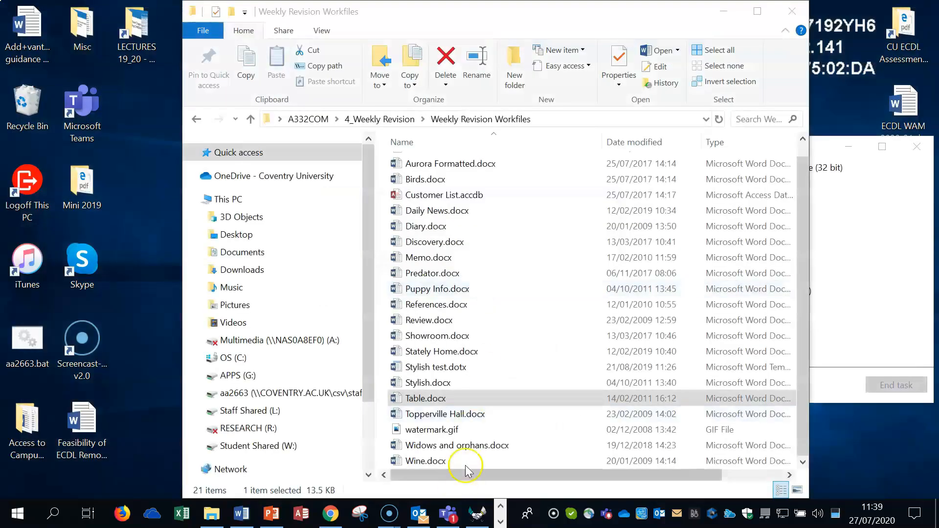
{"action": "double_click", "coordinate": [433, 229]}
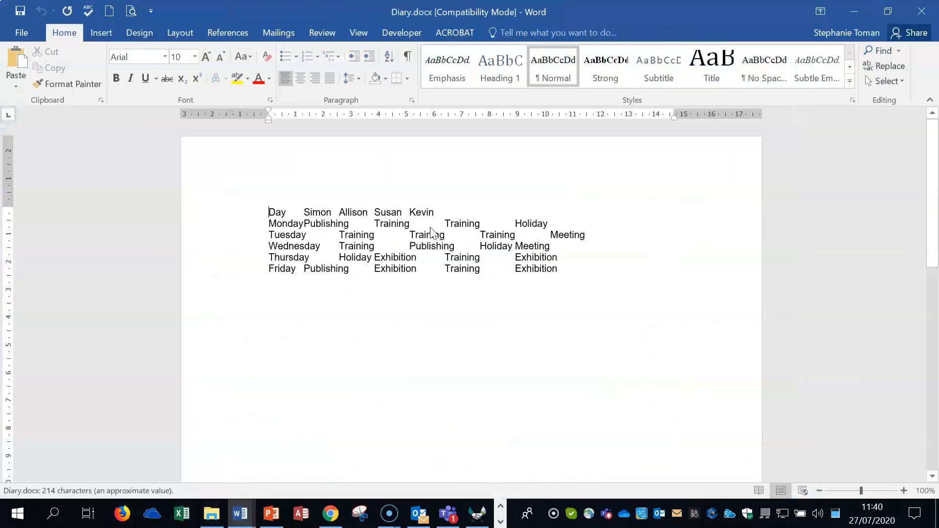
Select all of the tabbed diary text, from the Day heading line through the Friday line
{"action": "left_click_drag", "start_coordinate": [269, 212], "coordinate": [560, 286]}
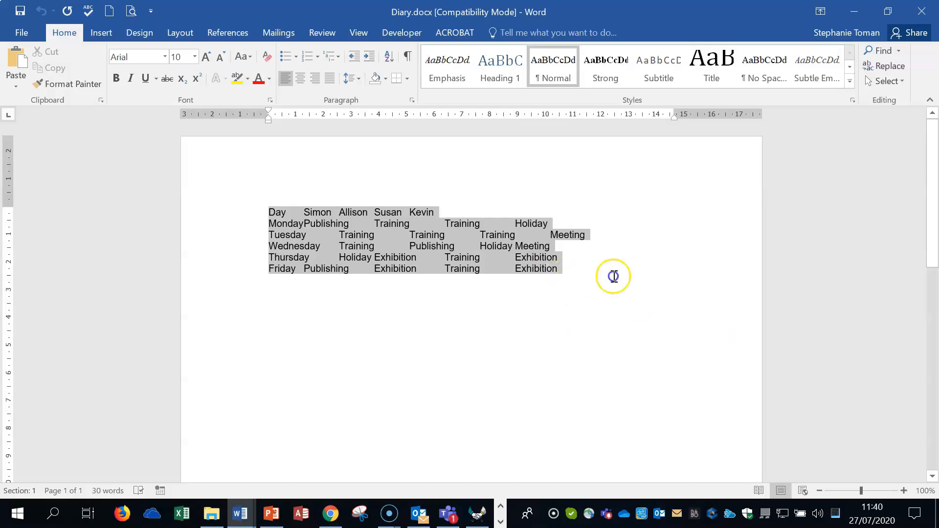
{"action": "left_click_drag", "start_coordinate": [640, 284], "coordinate": [640, 283]}
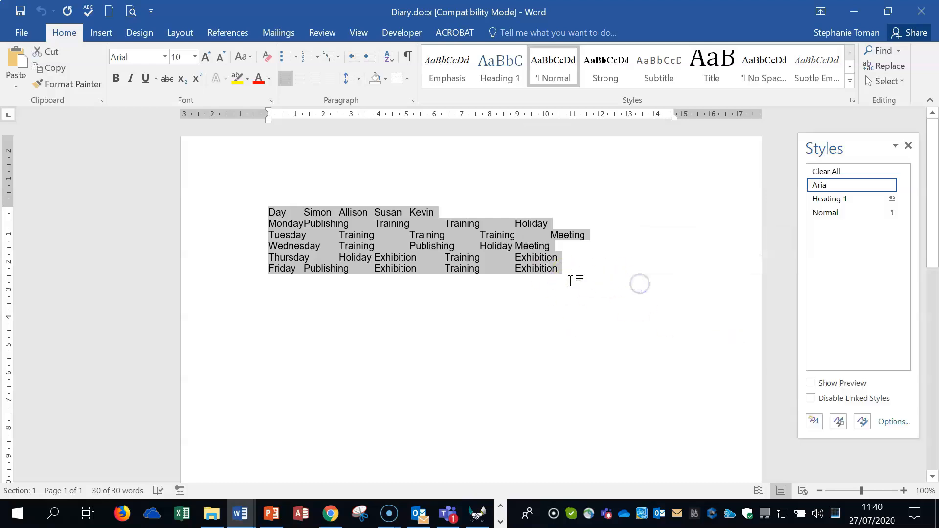
{"action": "left_click", "coordinate": [907, 145]}
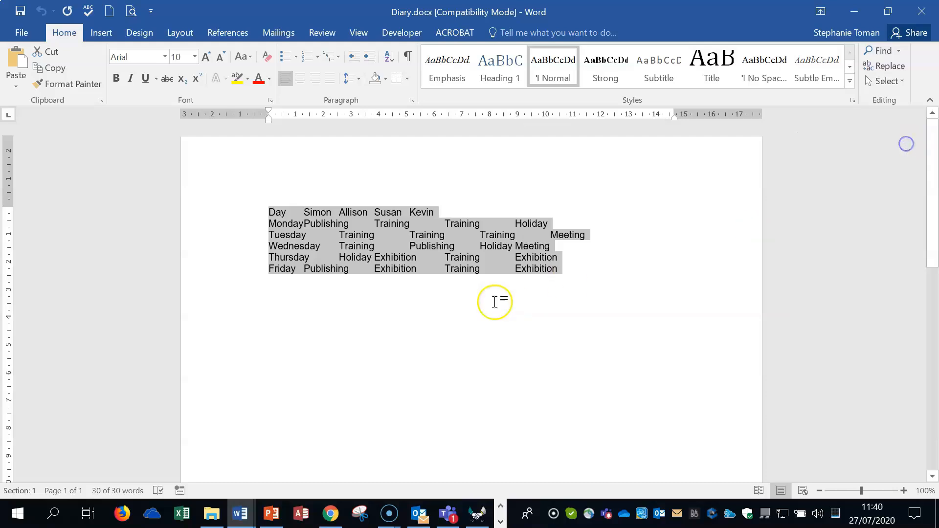
{"action": "left_click", "coordinate": [262, 210]}
{"action": "left_click_drag", "start_coordinate": [268, 211], "coordinate": [559, 270]}
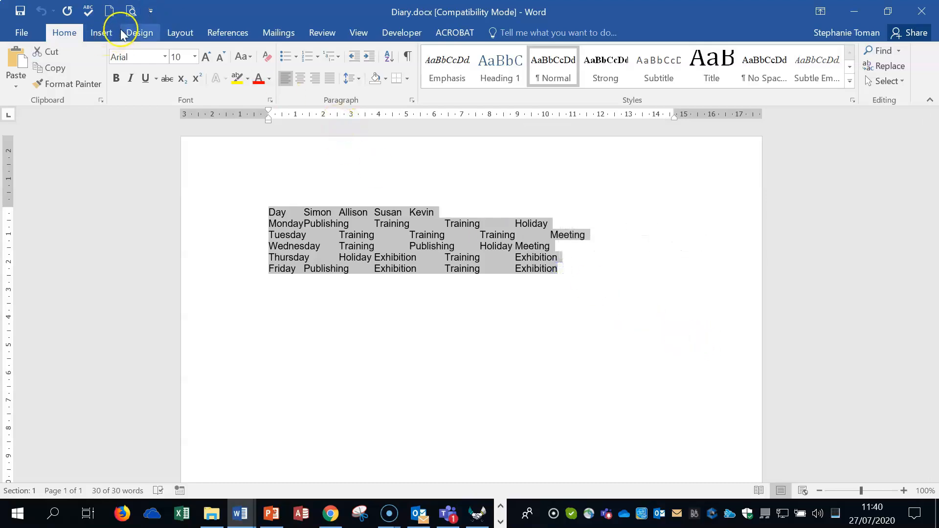
{"action": "left_click", "coordinate": [101, 32]}
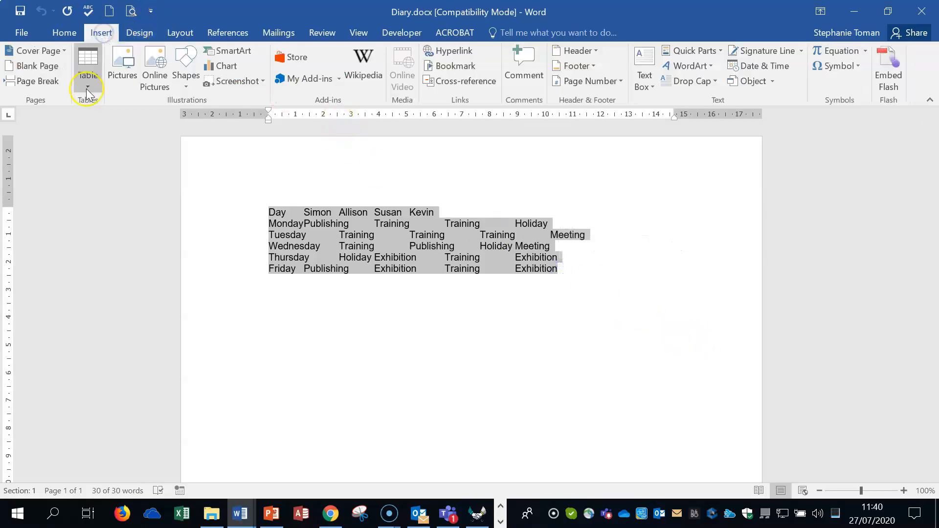
{"action": "left_click", "coordinate": [88, 73]}
{"action": "left_click", "coordinate": [172, 309]}
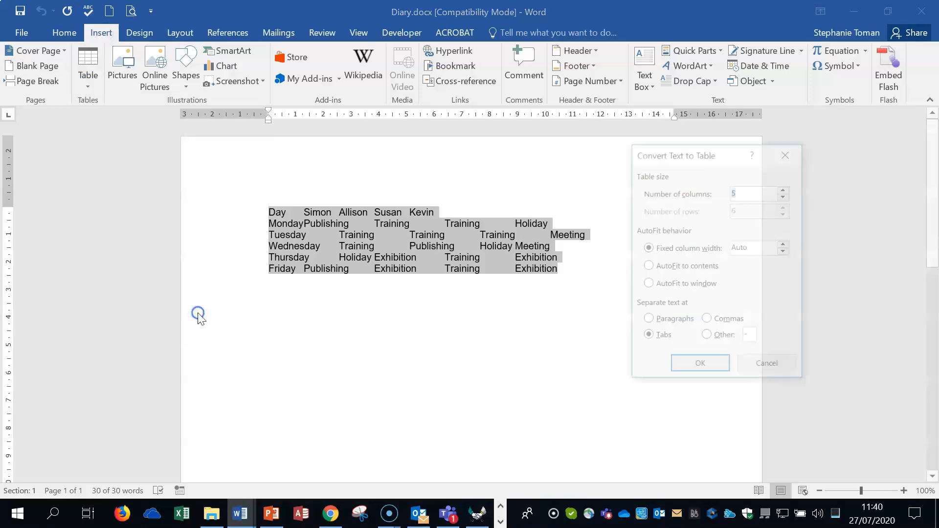
{"action": "left_click", "coordinate": [787, 152]}
Convert the selected diary text to a 5-column table with automatic fixed column width, separating the text at tabs
{"action": "left_click", "coordinate": [89, 83]}
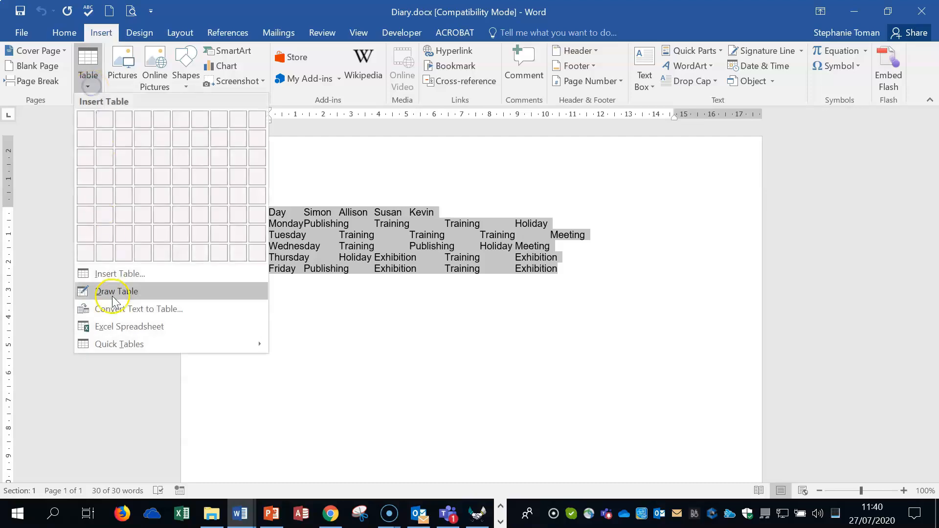
{"action": "left_click", "coordinate": [170, 311]}
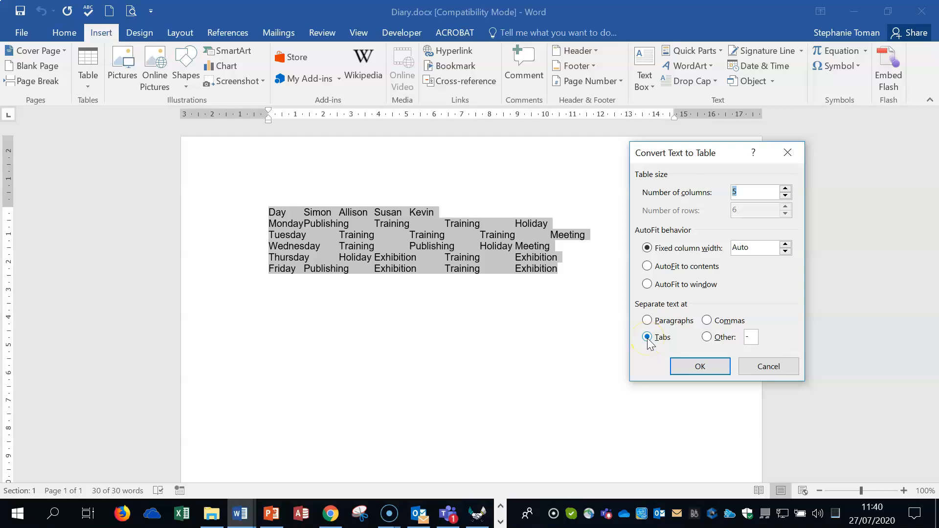
{"action": "left_click", "coordinate": [699, 368]}
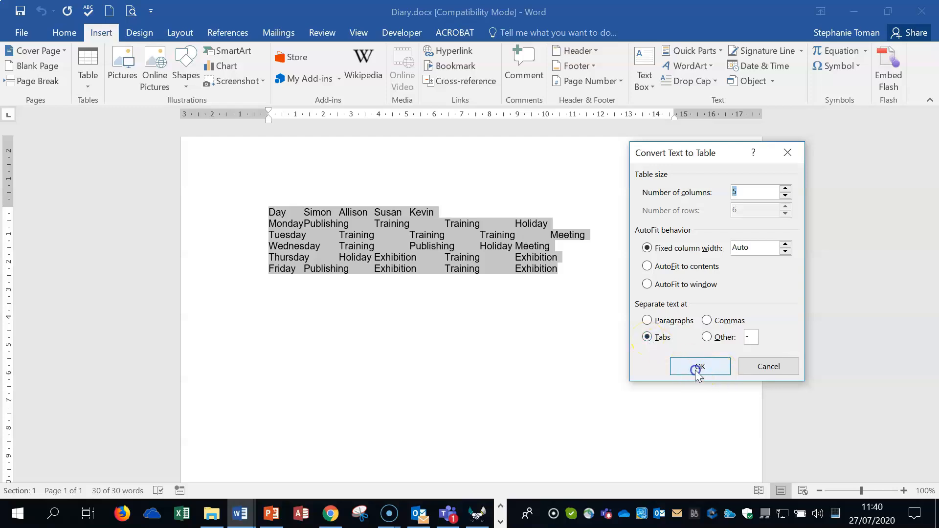
{"action": "left_click", "coordinate": [673, 357]}
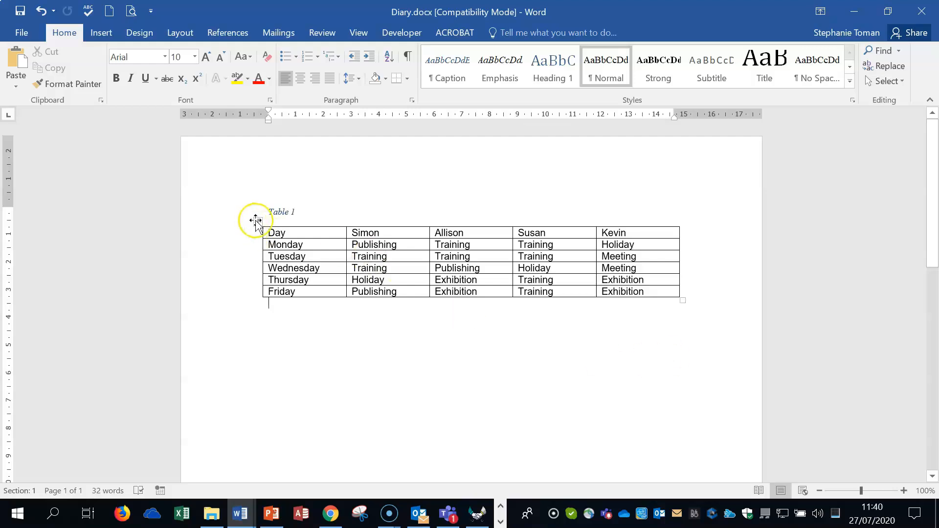
Select the whole diary table and view the description of the Convert to Text command without applying it
{"action": "left_click", "coordinate": [257, 220]}
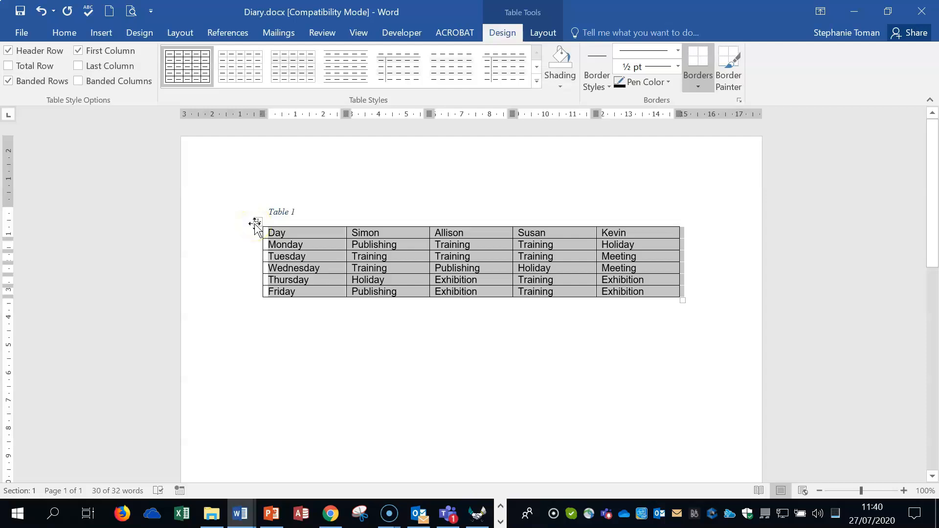
{"action": "left_click", "coordinate": [531, 35]}
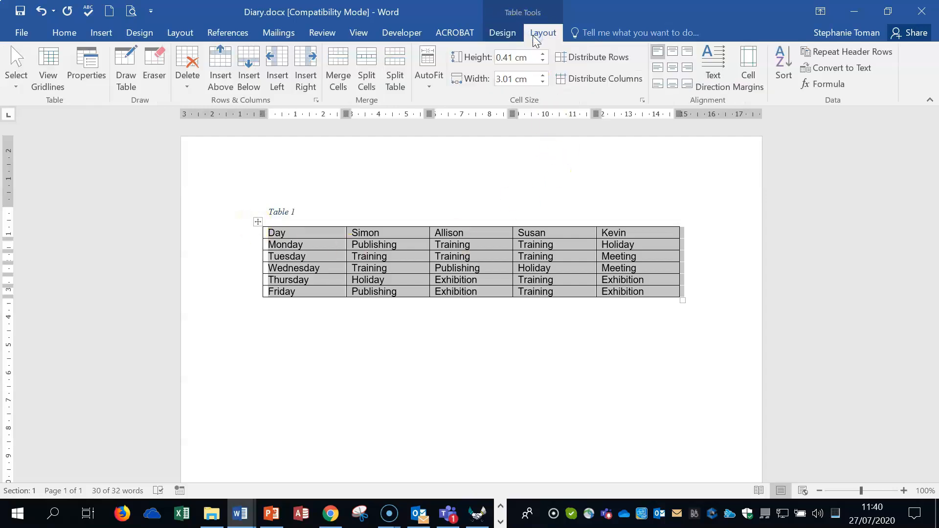
{"action": "left_click", "coordinate": [861, 72]}
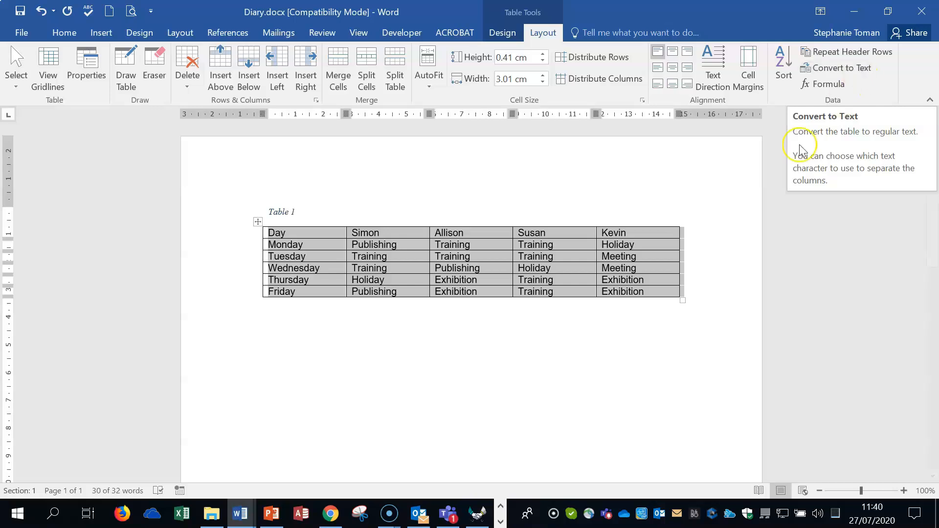
{"action": "left_click", "coordinate": [100, 32]}
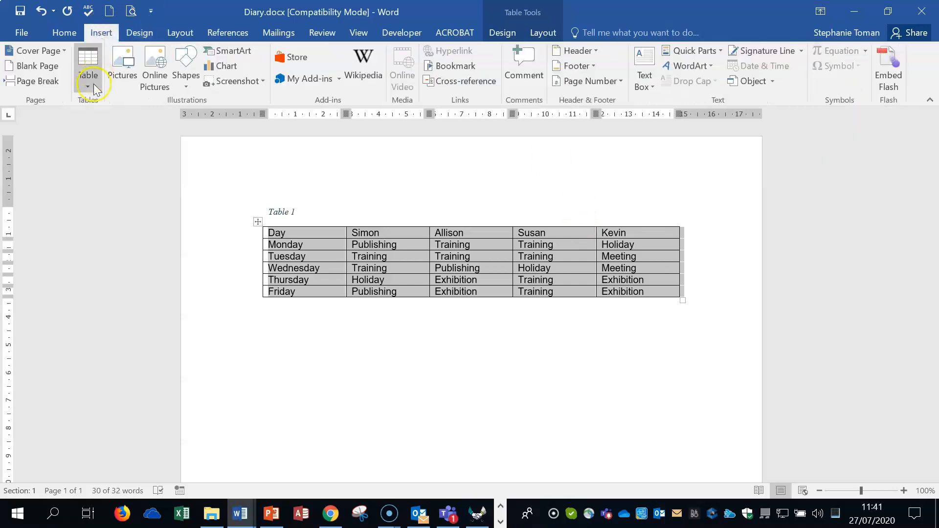
{"action": "left_click", "coordinate": [614, 344]}
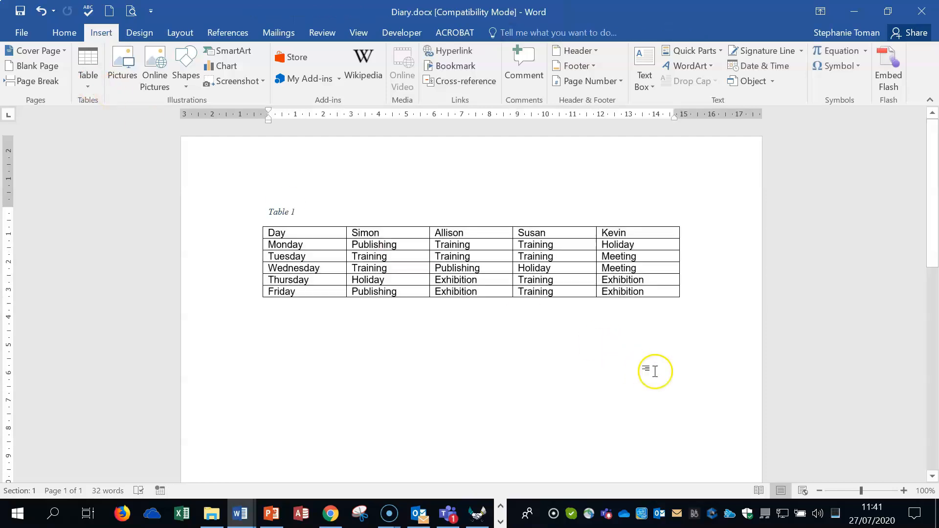
Close Diary.docx without saving and go to the Section 6: Referencing questions in Advanced Word Processing Weekly.docx
{"action": "left_click", "coordinate": [925, 11]}
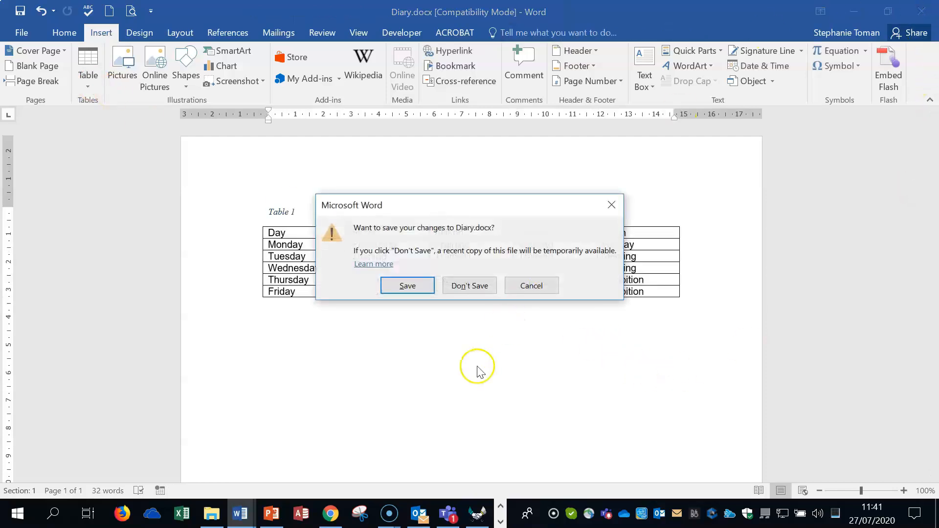
{"action": "left_click", "coordinate": [472, 286]}
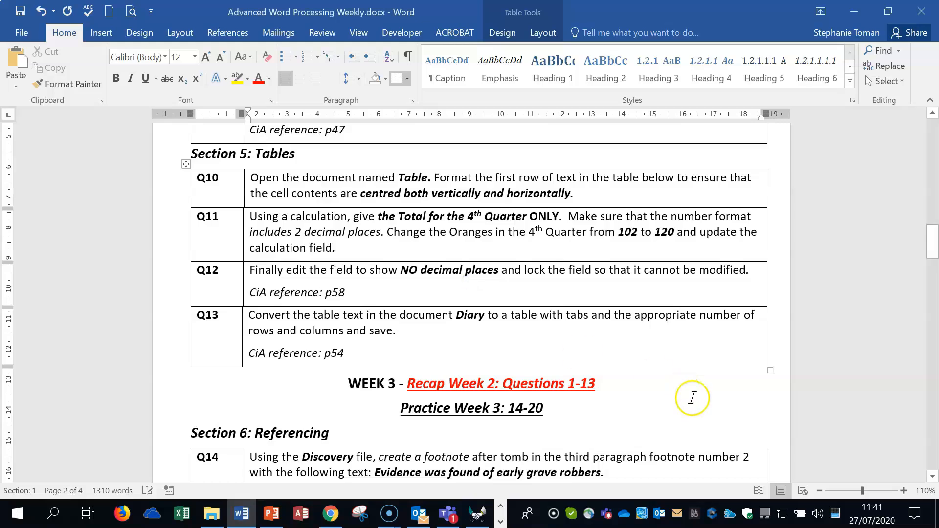
{"action": "scroll", "coordinate": [692, 397], "scroll_direction": "down", "scroll_amount": 1}
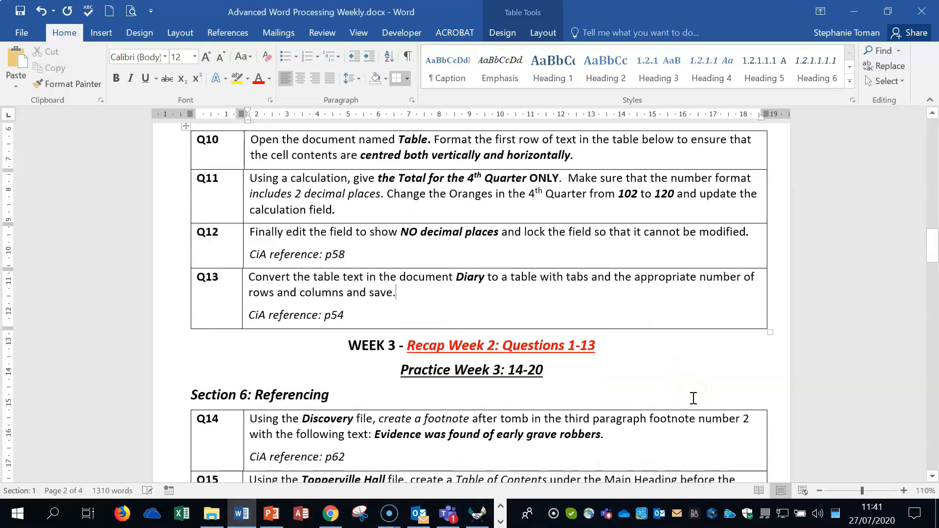